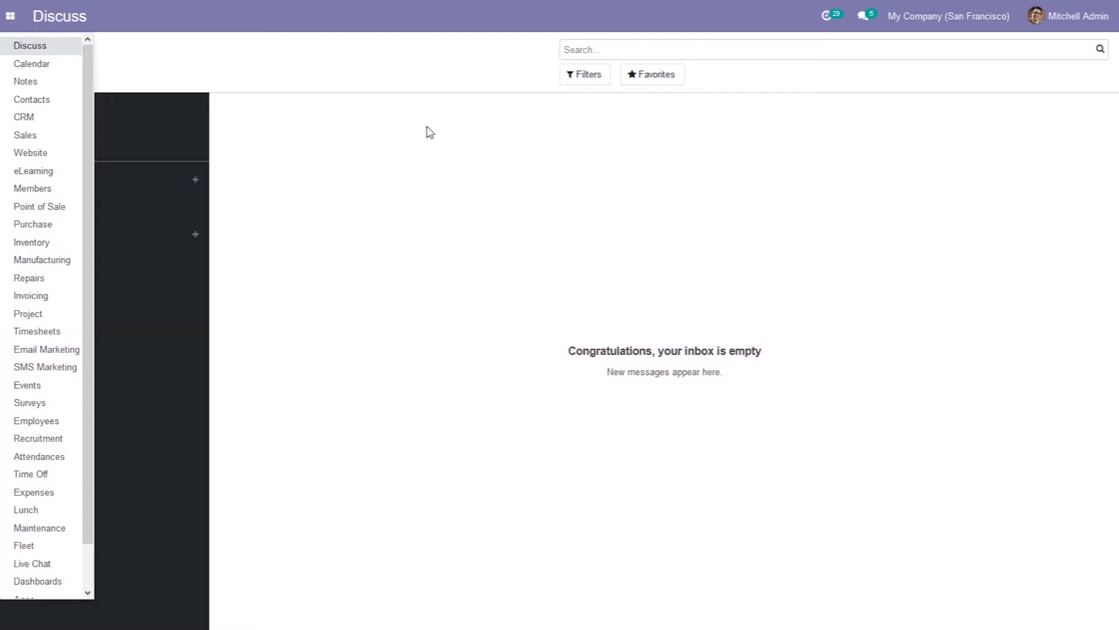
- Open the eLearning application from the list of installed apps
drag(91, 70, 91, 141)
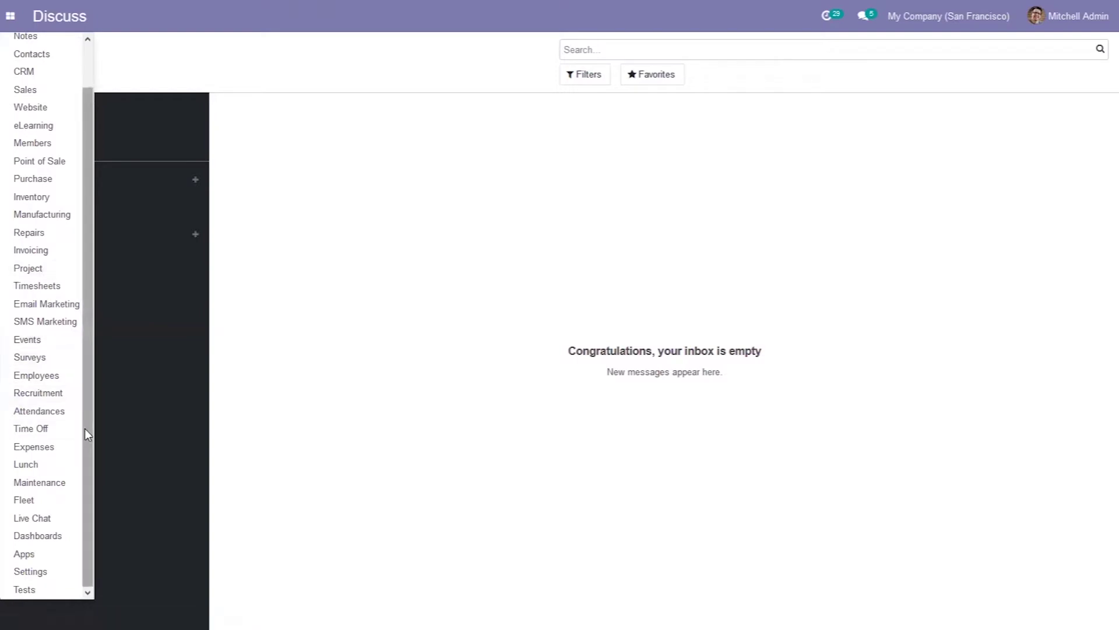
drag(85, 429, 96, 280)
click(30, 170)
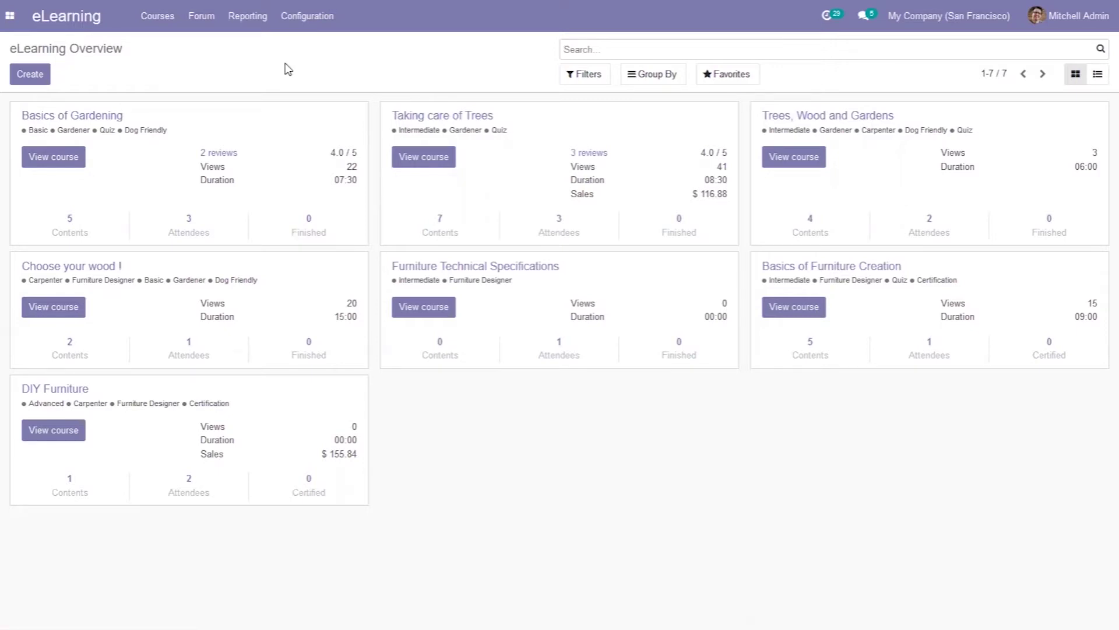
- Open the Basics of Gardening course from the course overview for editing
click(15, 75)
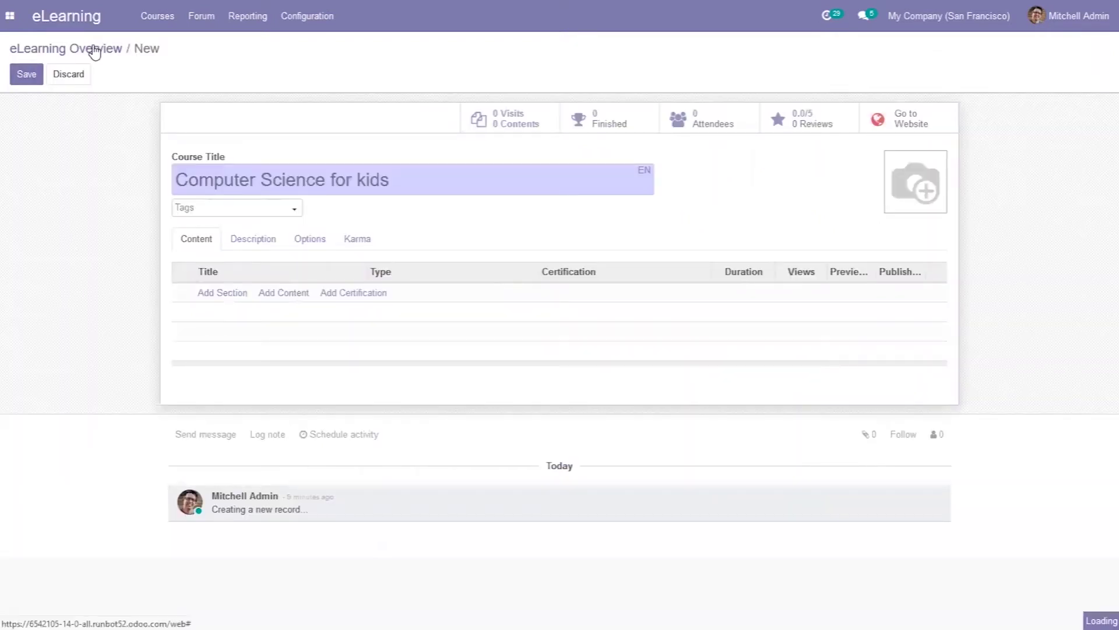
click(95, 49)
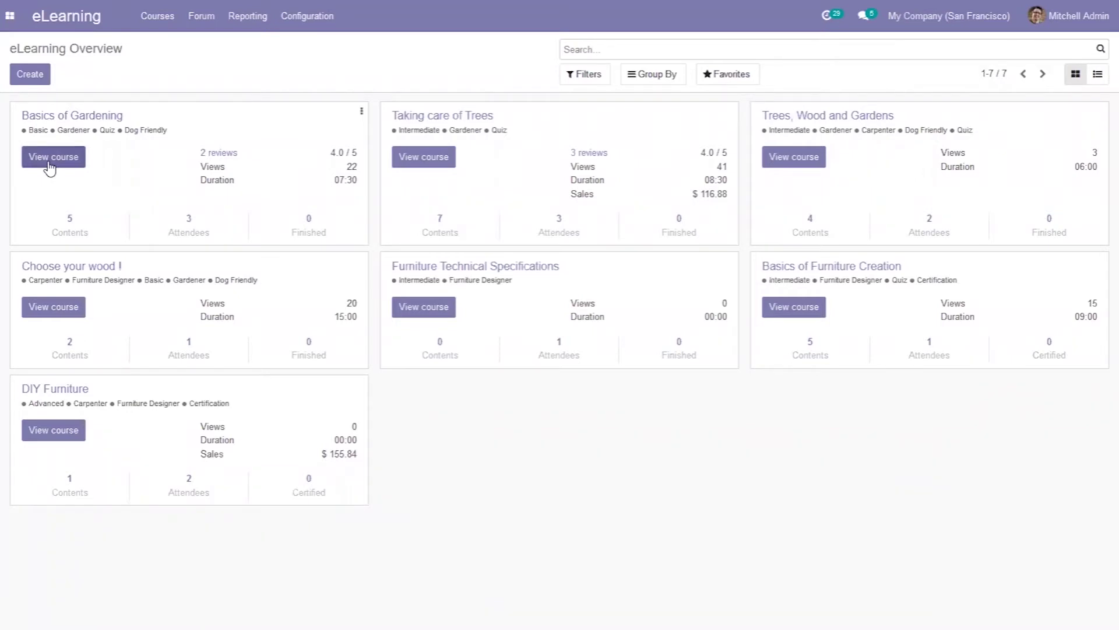
click(60, 116)
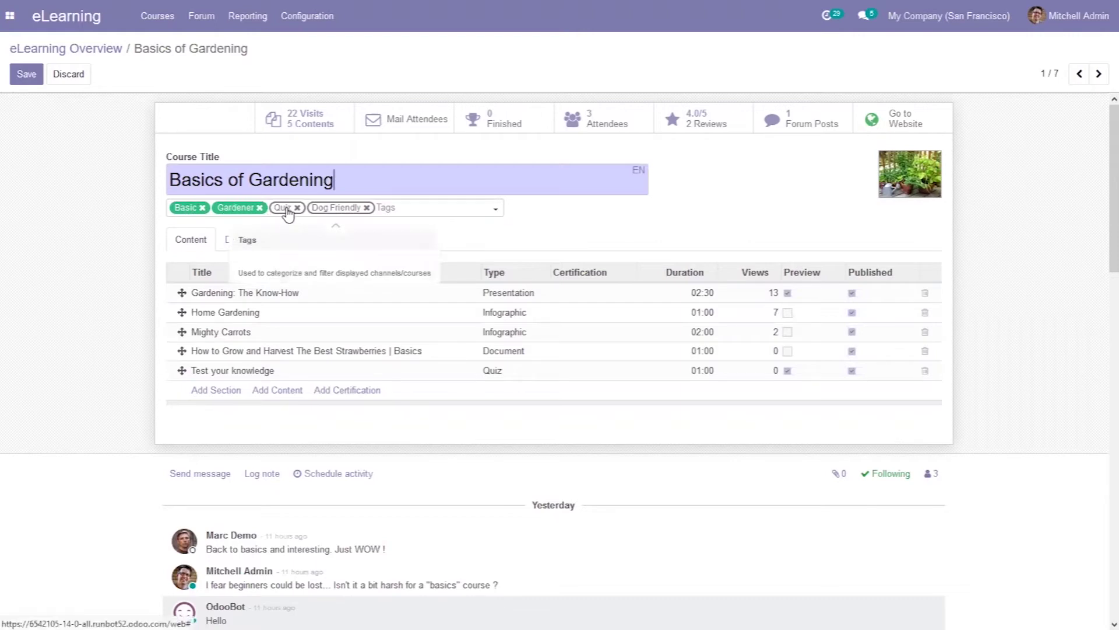
- Add the Certification tag to the Basics of Gardening course
click(410, 215)
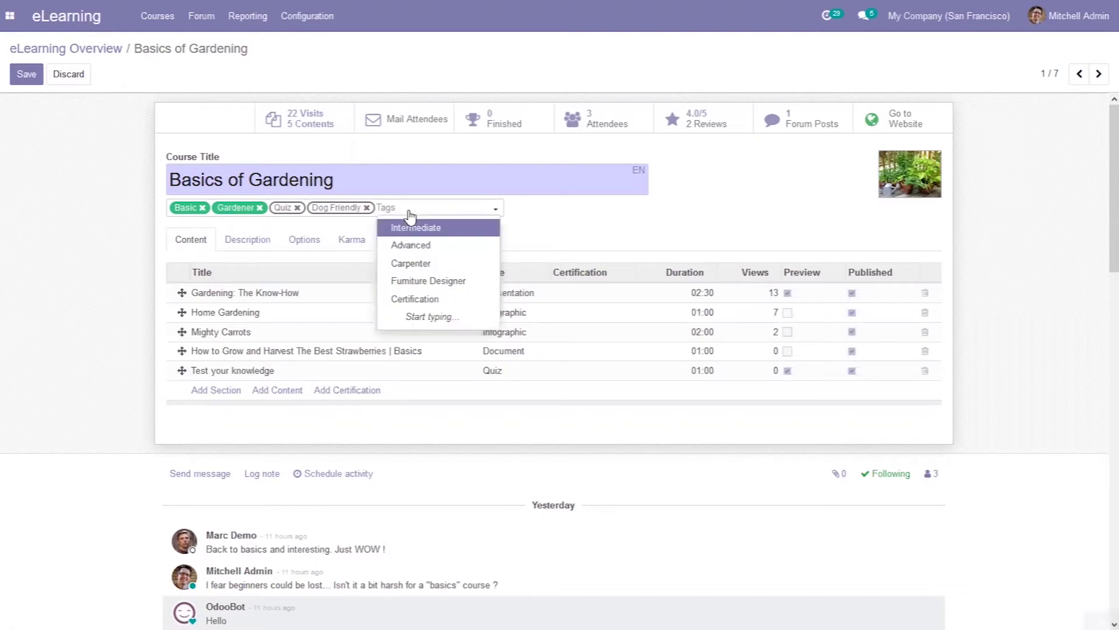
click(432, 304)
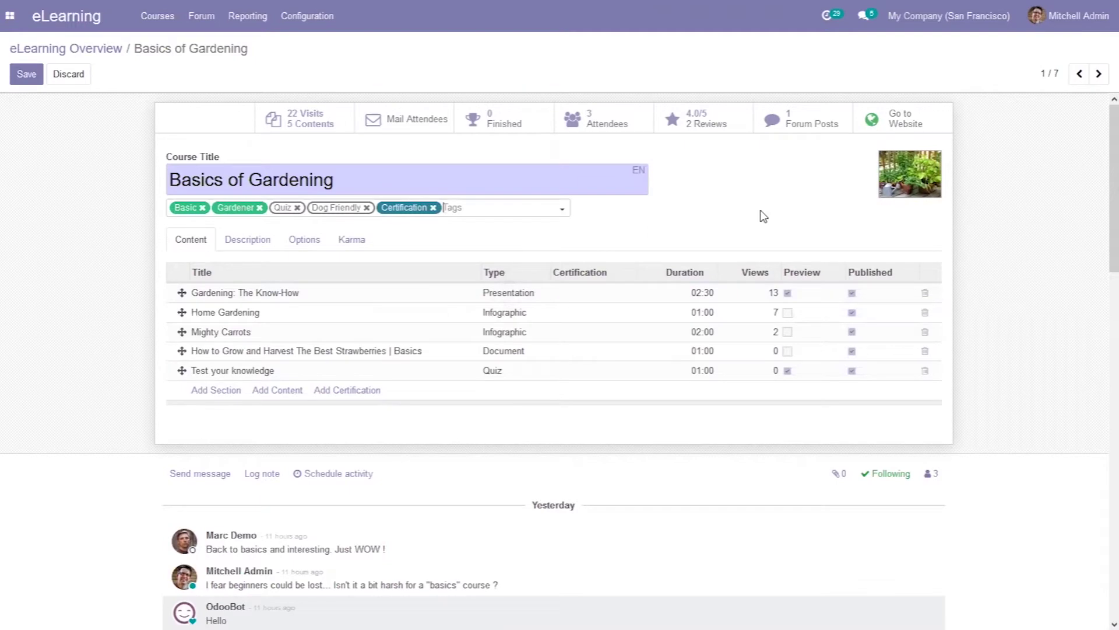
scroll(1101, 312, down, 5)
scroll(1101, 311, up, 5)
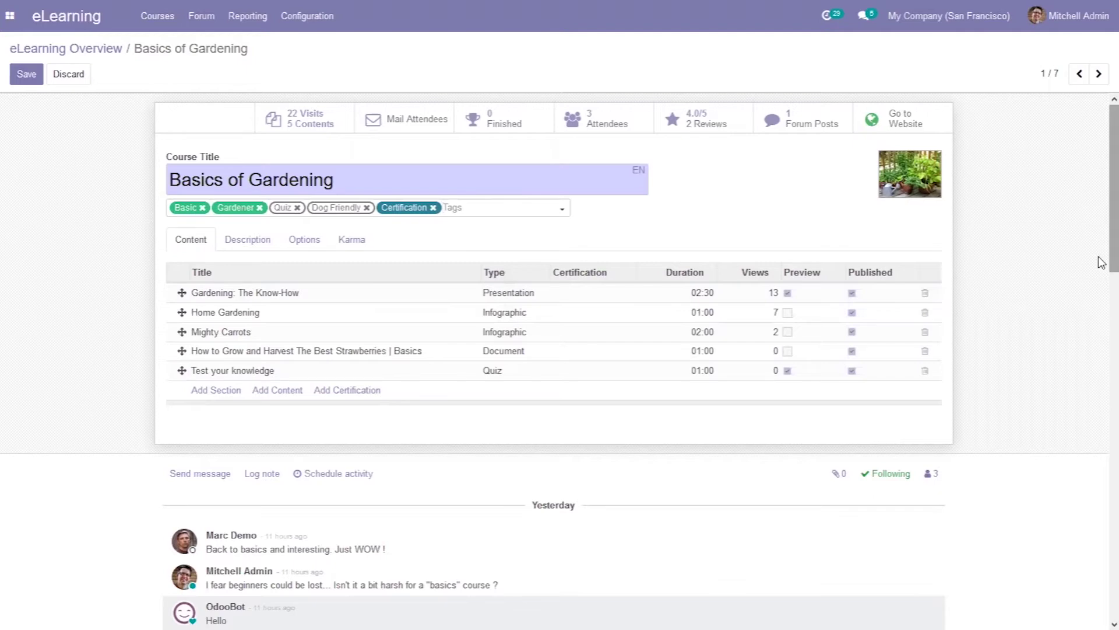
- Add a section titled "Part 2" at the end of the course content
scroll(1100, 257, down, 1)
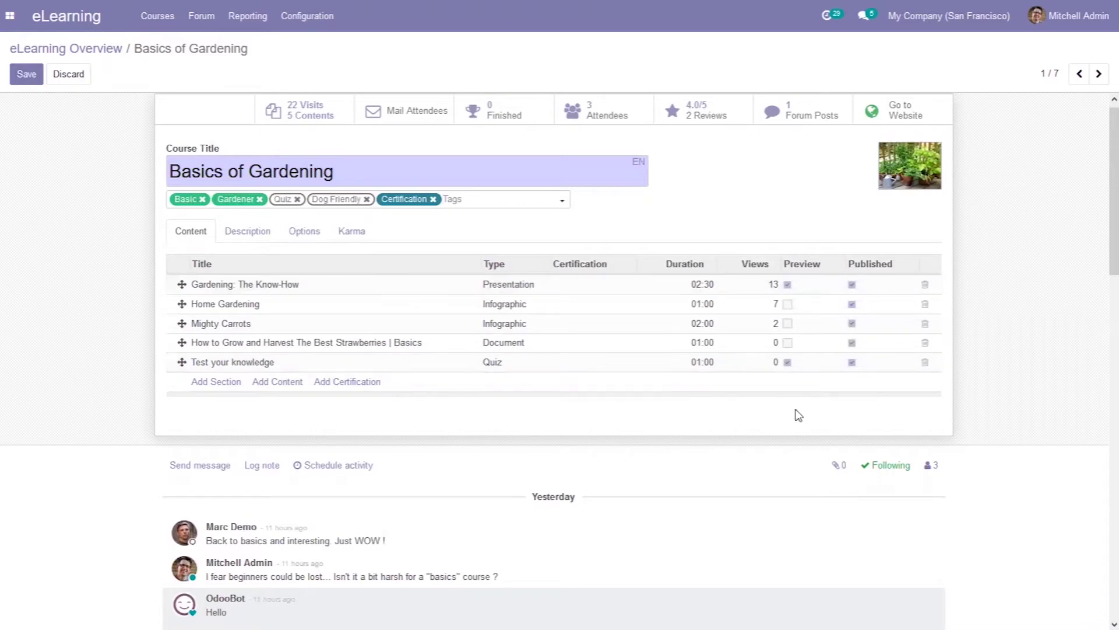
click(215, 382)
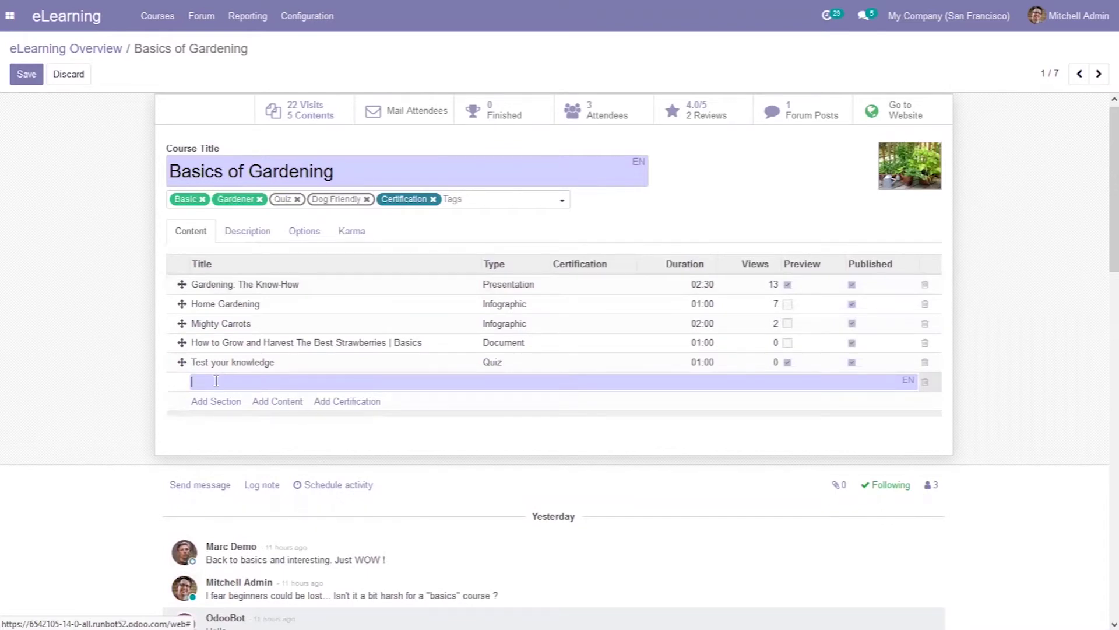
text(Part 2)
click(249, 447)
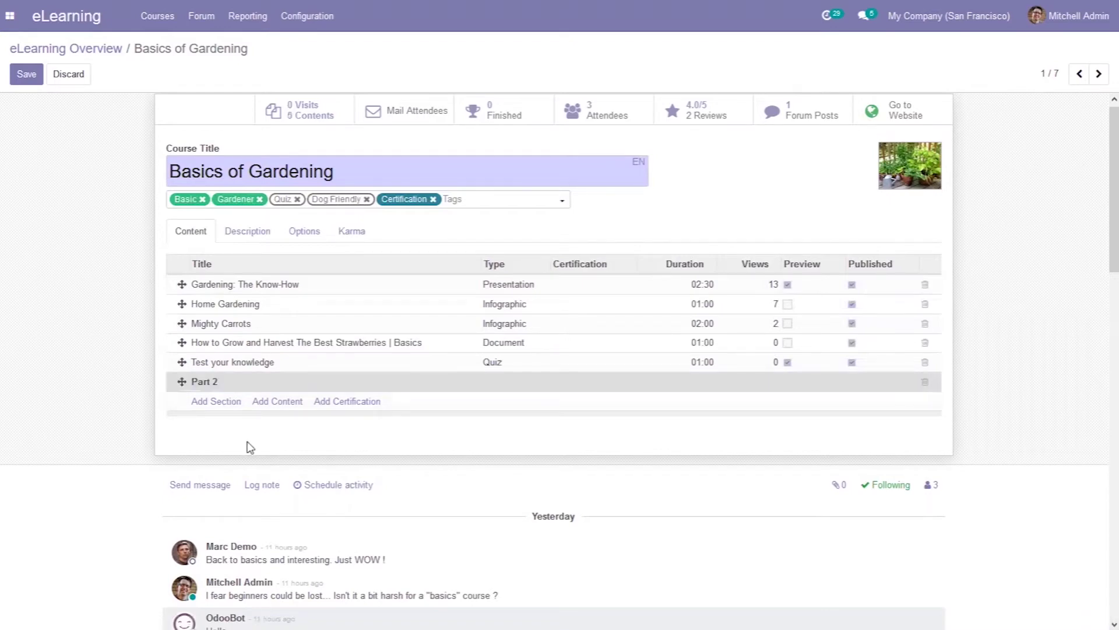
- Create a new content item under Part 2 titled "Final Quiz", without any tags
click(277, 406)
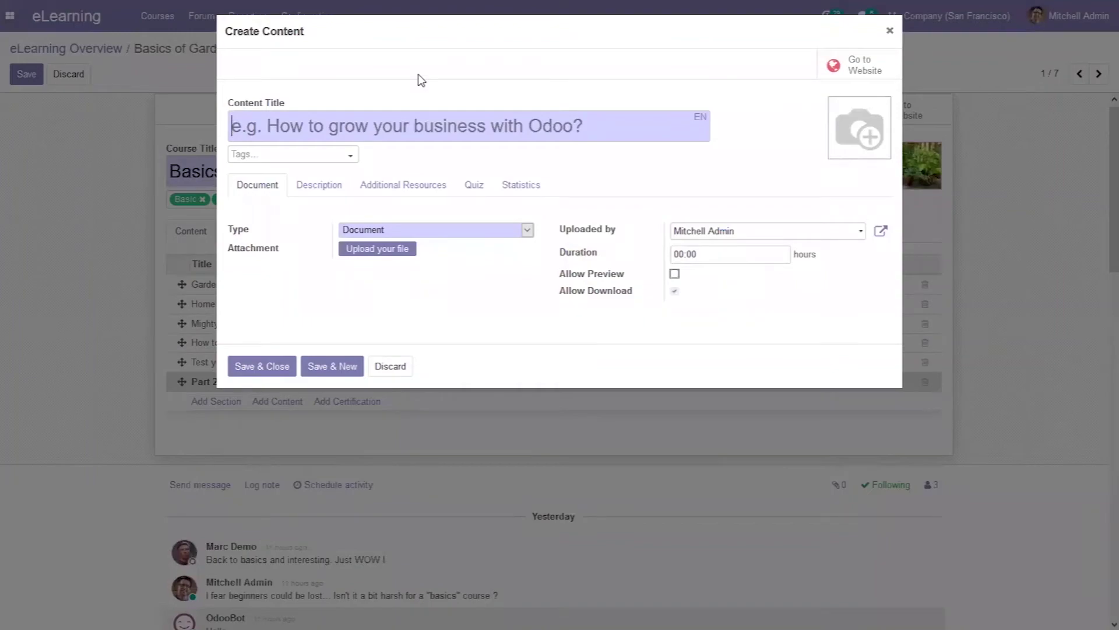
click(381, 366)
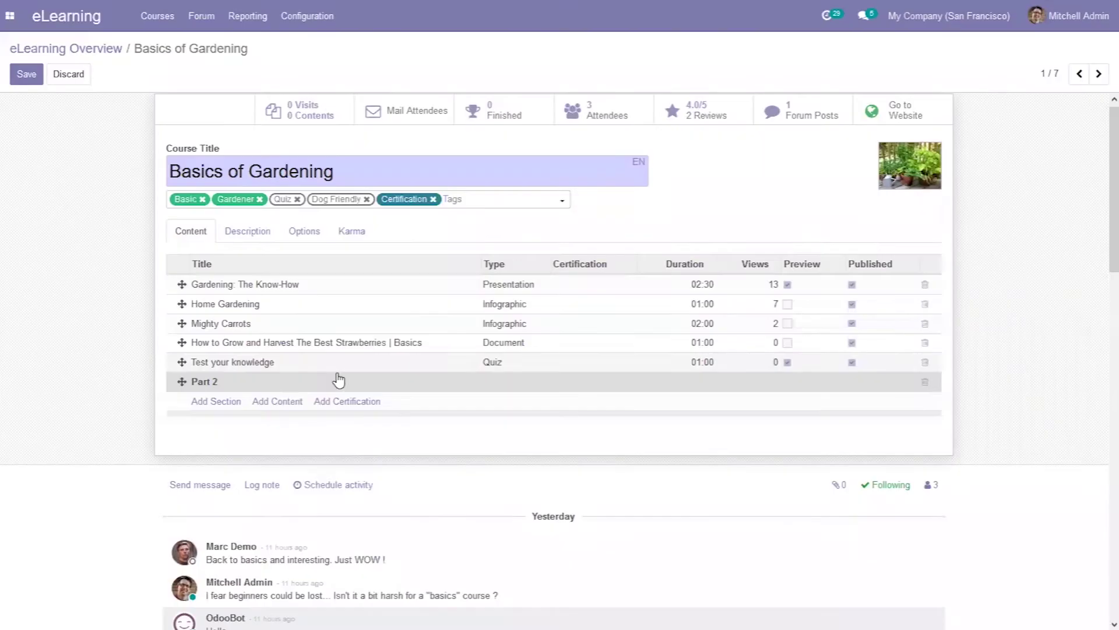
click(289, 401)
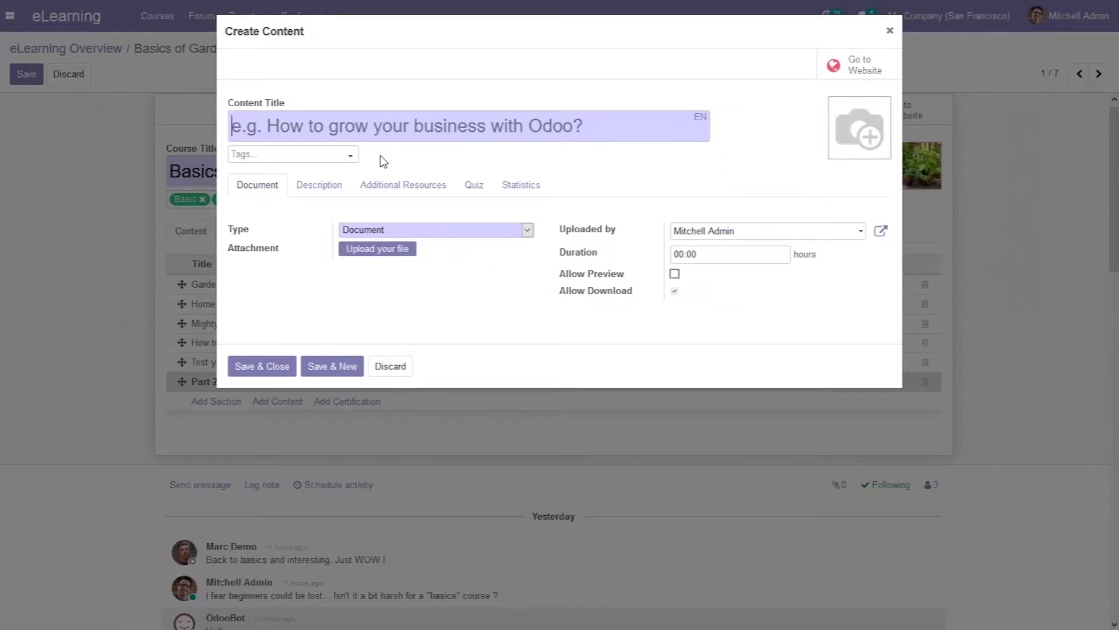
text(Fi)
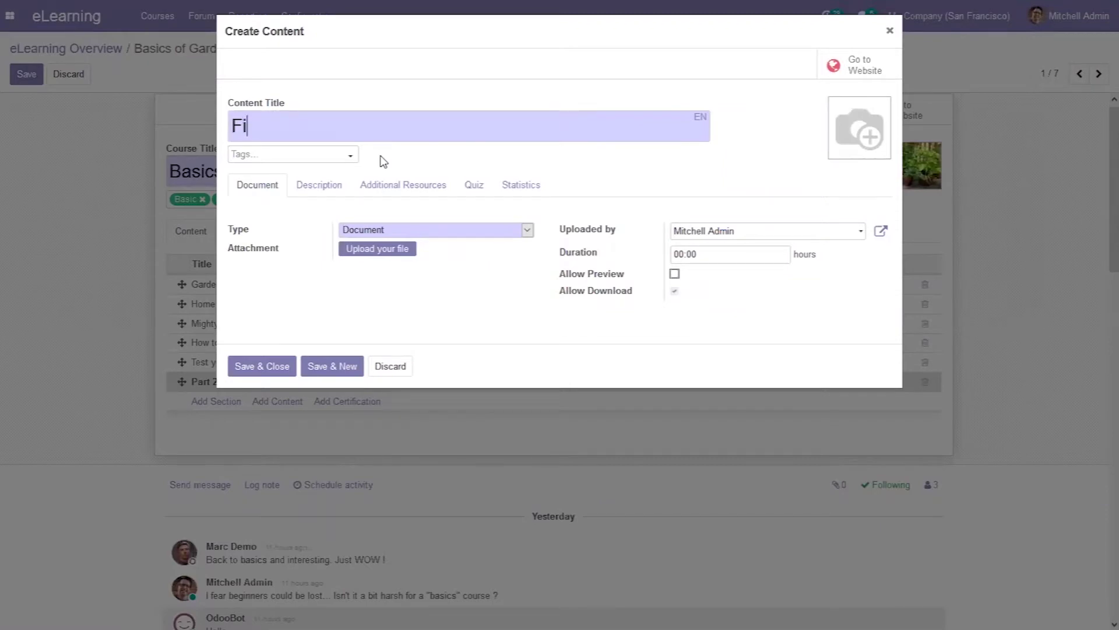
text(nal Quiz)
click(290, 157)
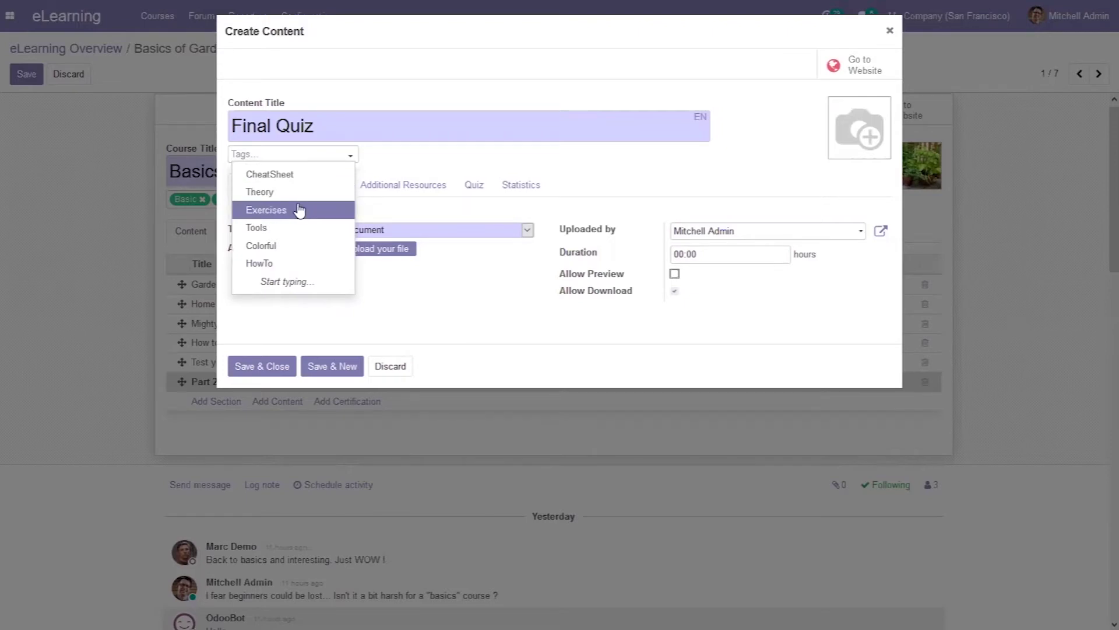
click(651, 165)
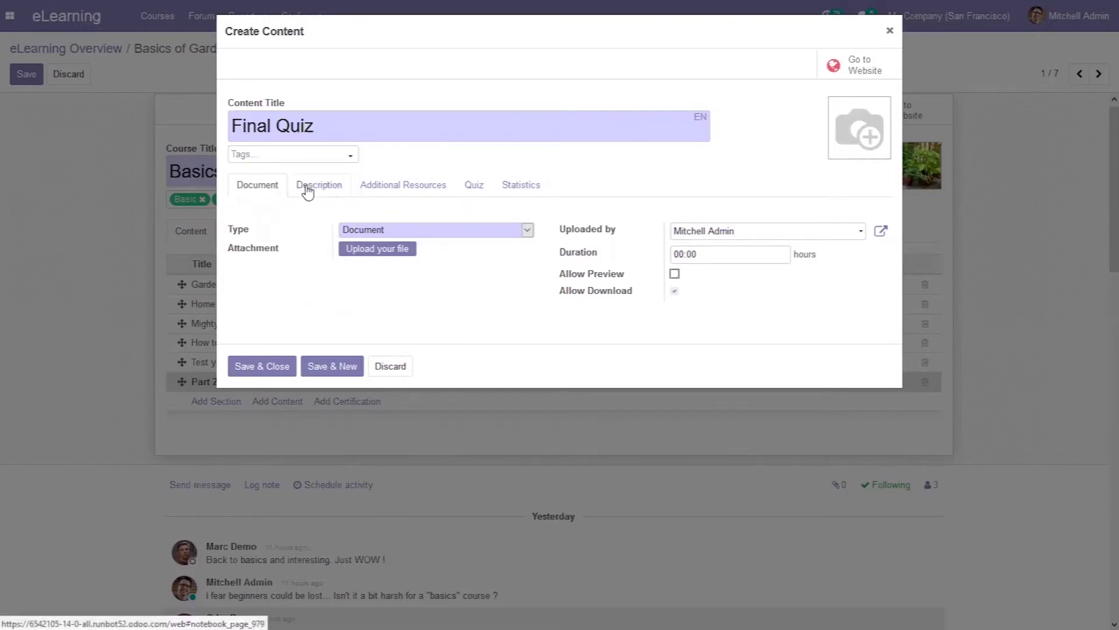
- Try the Certification and Presentation content types for the Final Quiz item
click(352, 230)
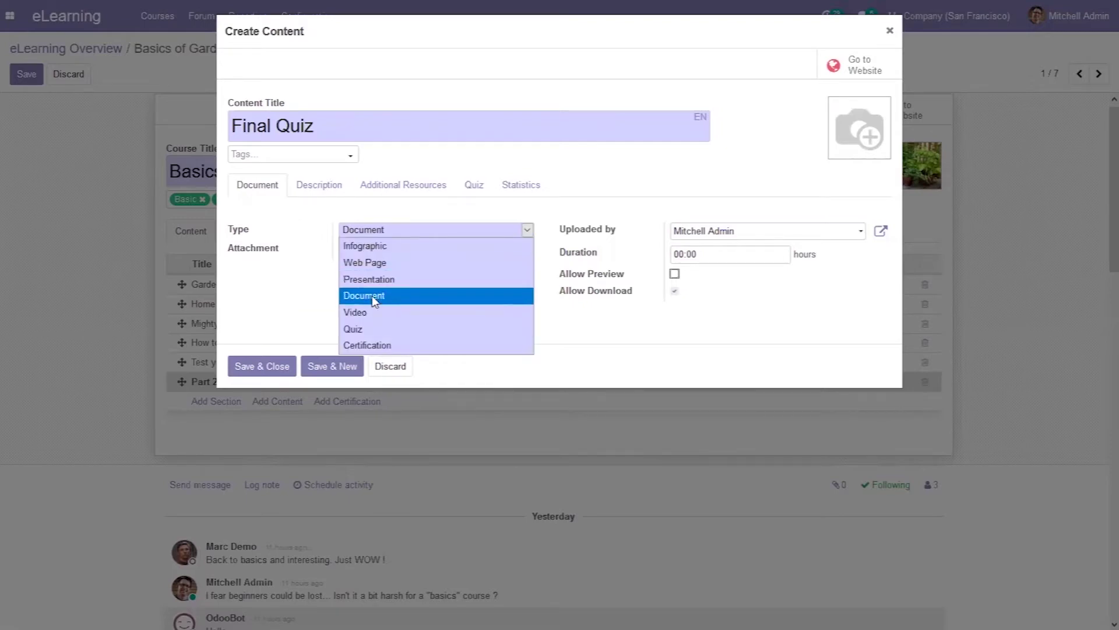
click(373, 347)
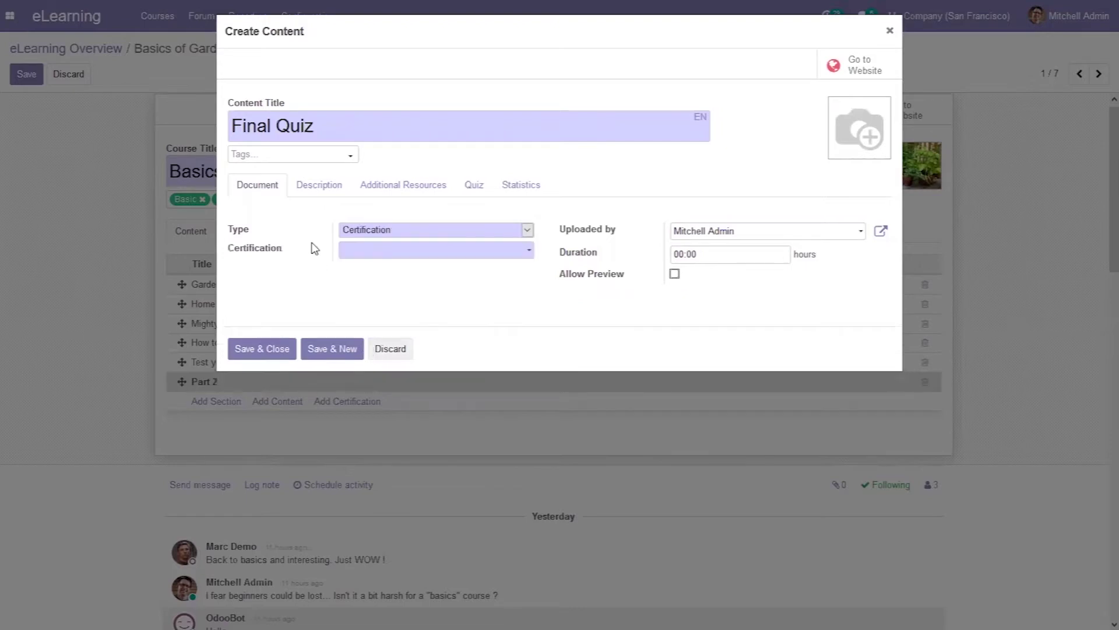
click(348, 254)
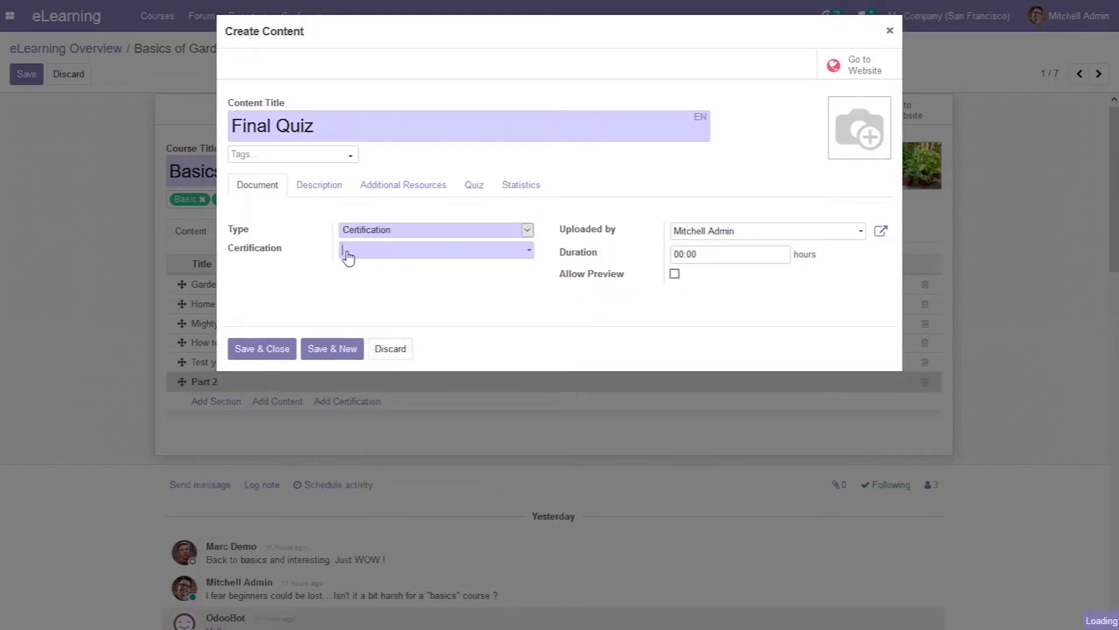
click(311, 272)
click(418, 233)
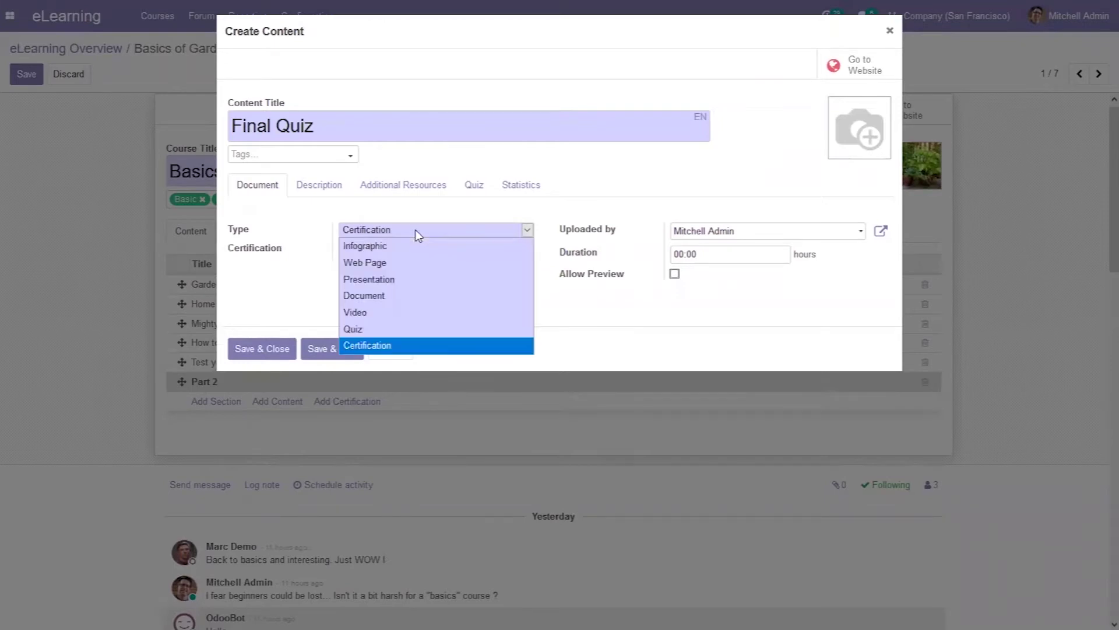
click(406, 281)
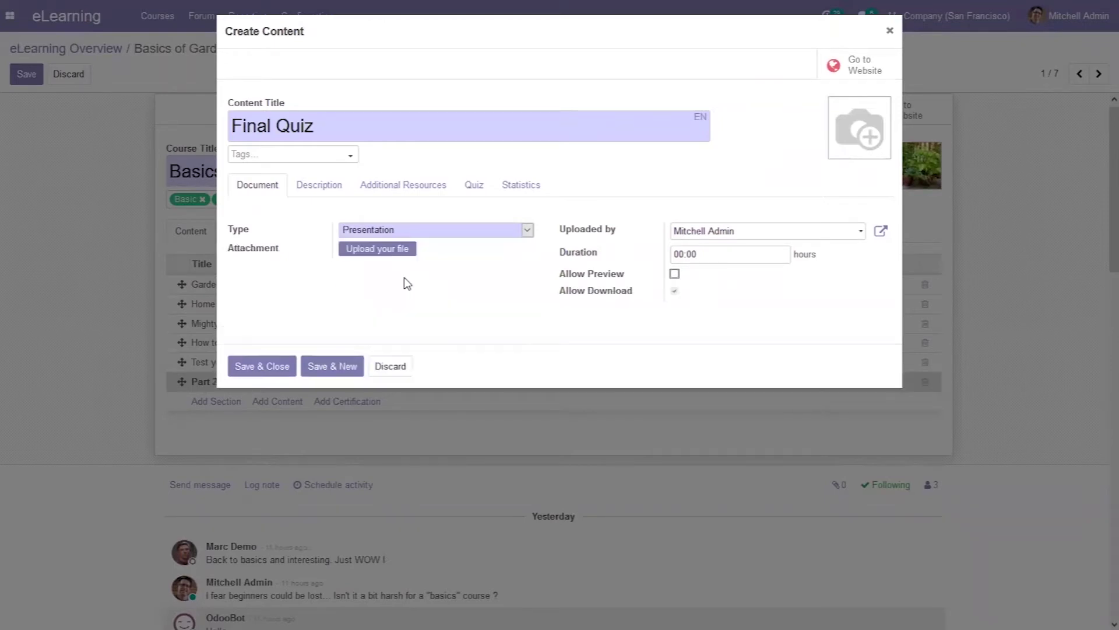
- Set the Final Quiz content type to Quiz with a duration of 00:10 hours, and allow preview
click(399, 230)
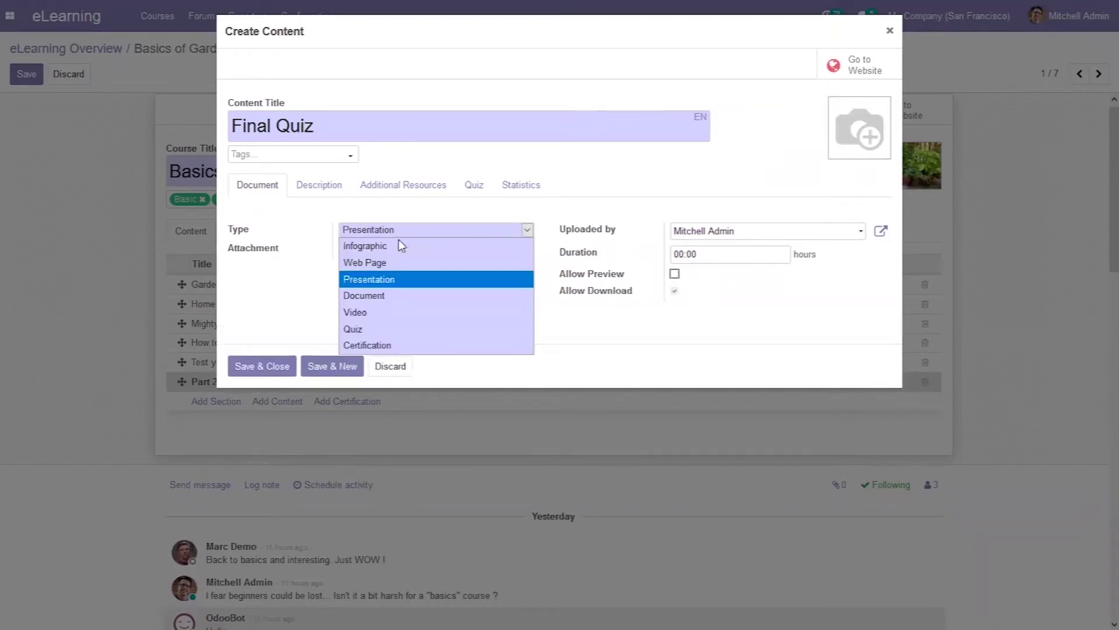
click(388, 331)
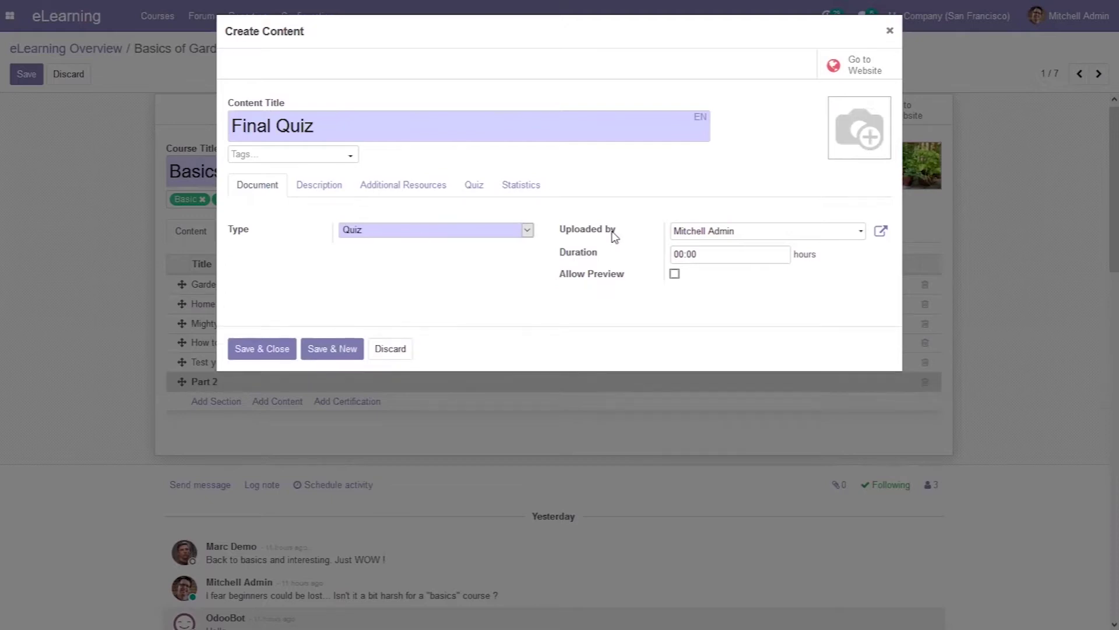
click(691, 255)
key(BackSpace)
text(1)
- Review the description, additional resources, quiz rewards and statistics of Final Quiz, and save it into the course
click(318, 187)
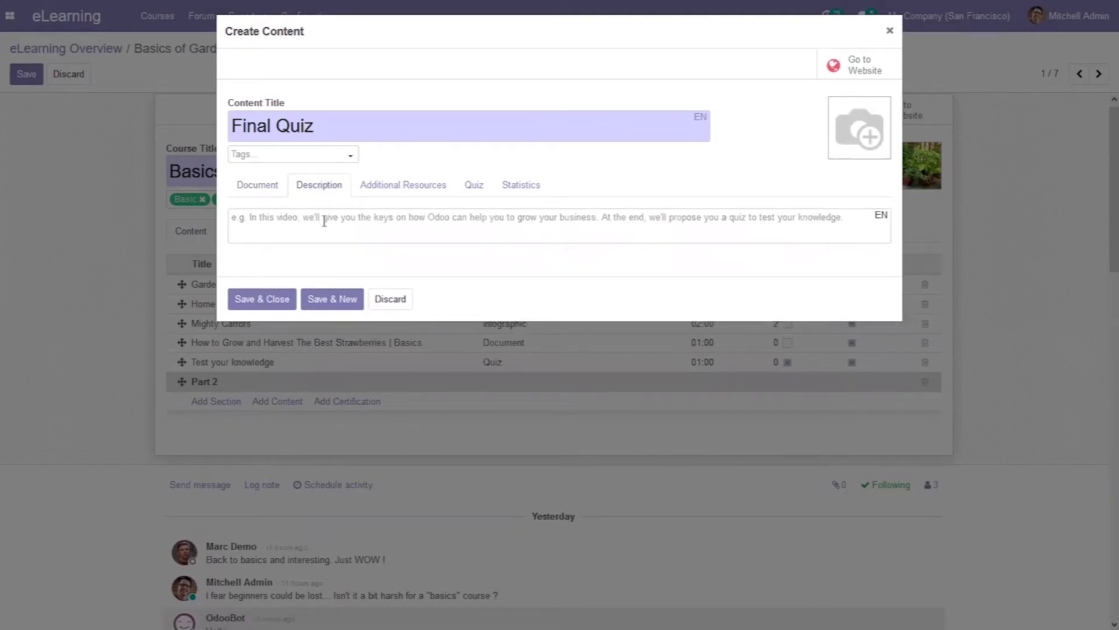
click(397, 182)
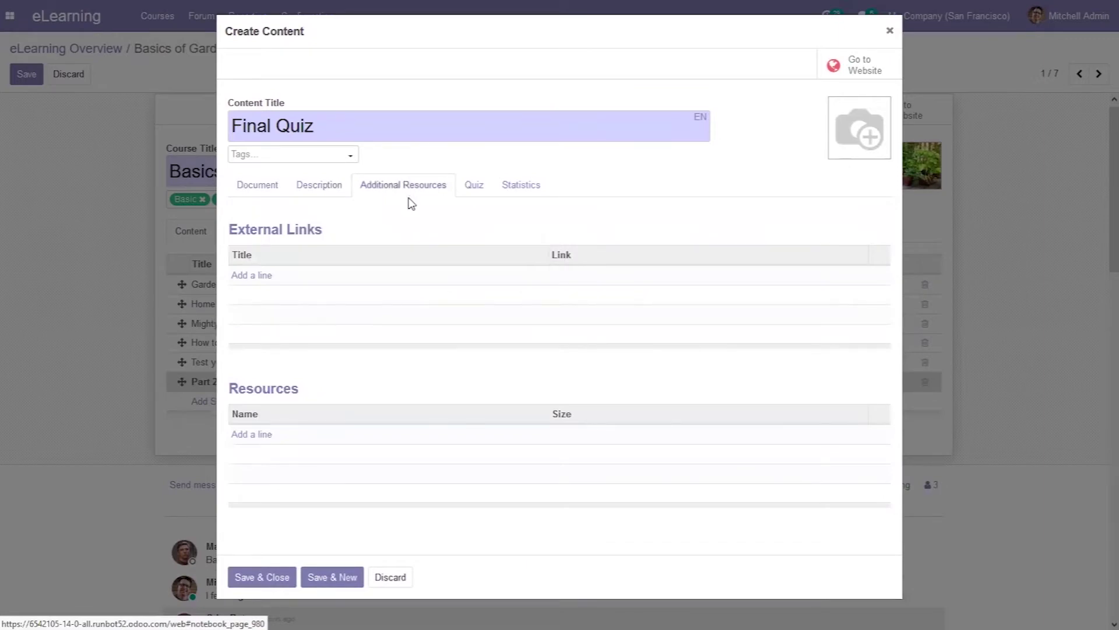
click(474, 184)
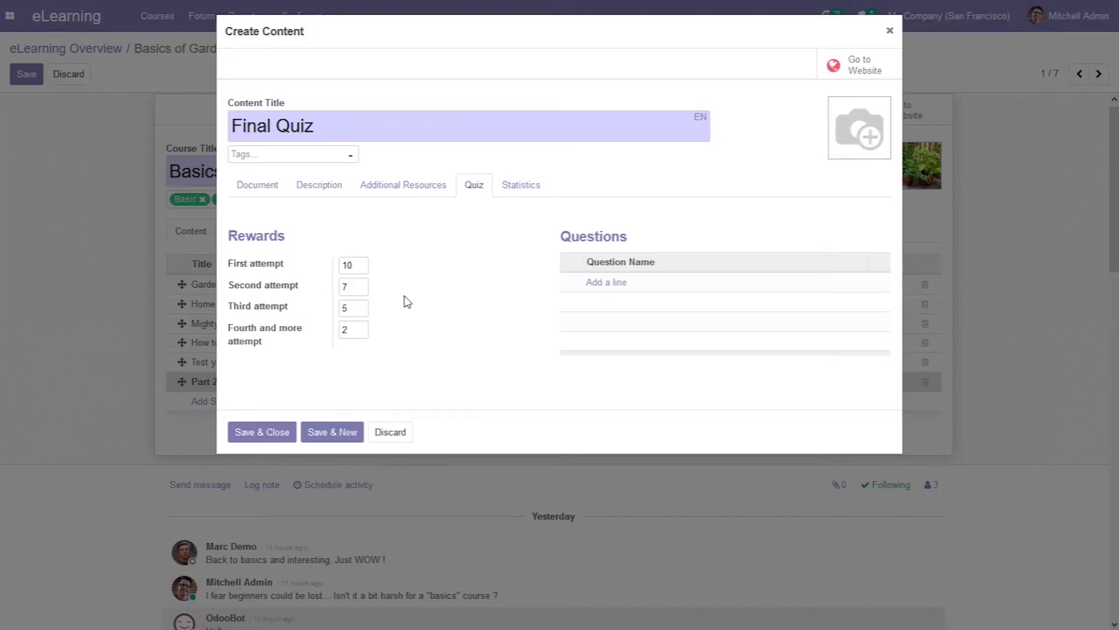
click(530, 186)
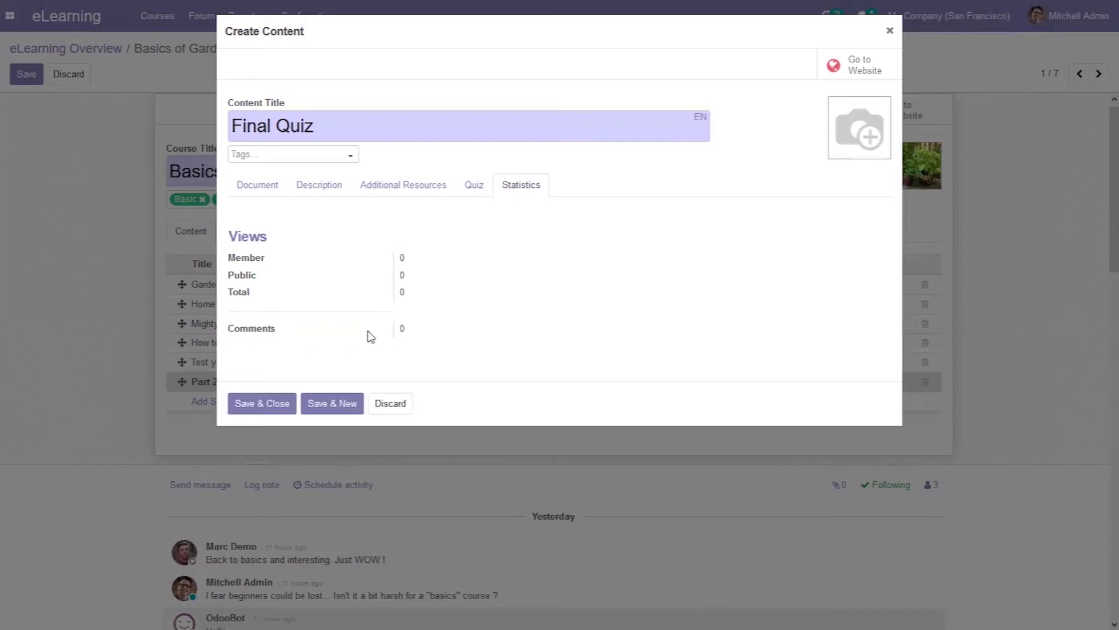
click(262, 405)
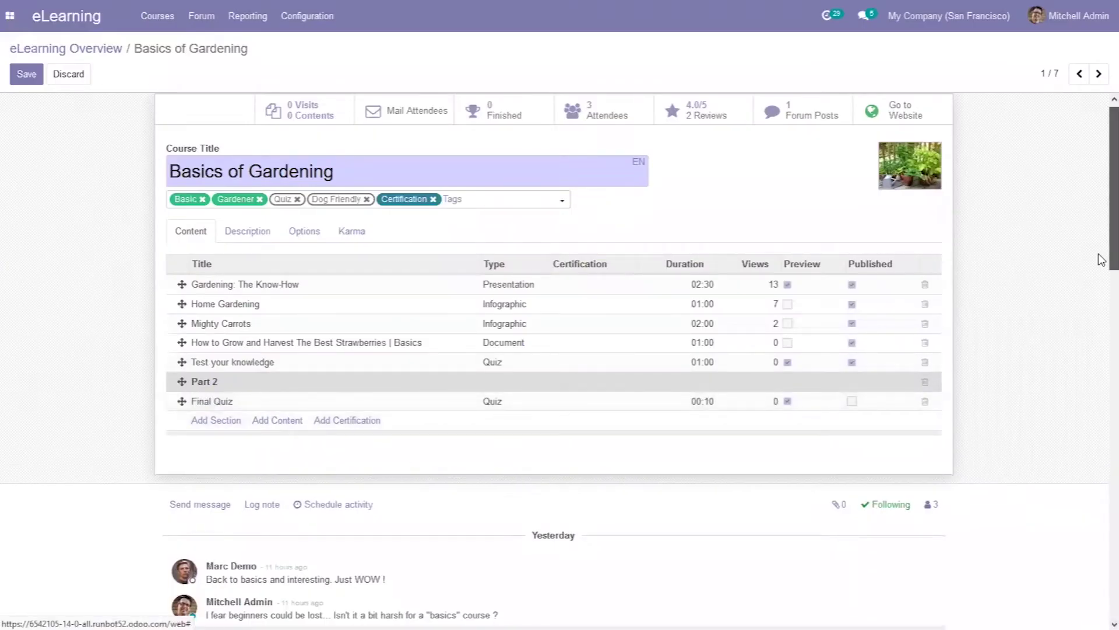
- Examine the course's description, karma settings and options, including the meaning of the enroll policy
scroll(1099, 250, up, 1)
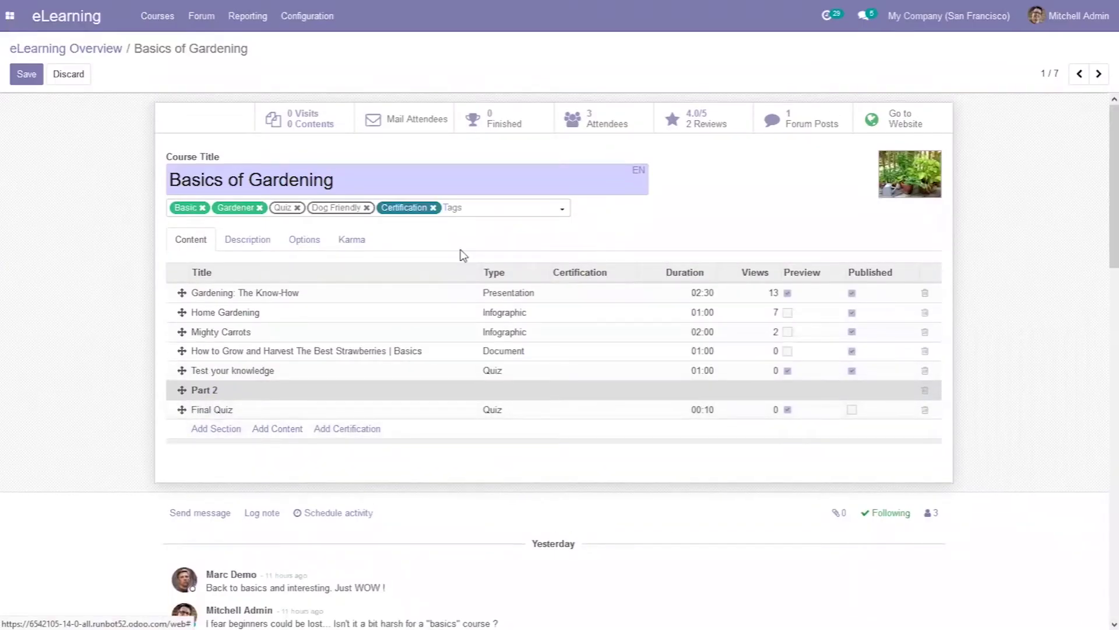
click(271, 237)
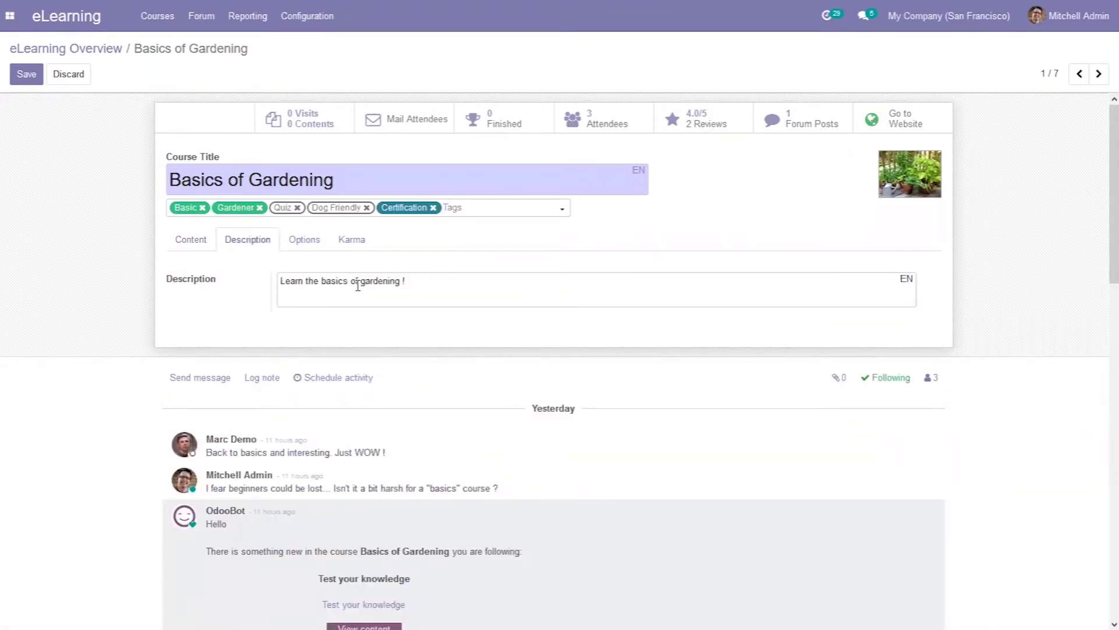
click(348, 248)
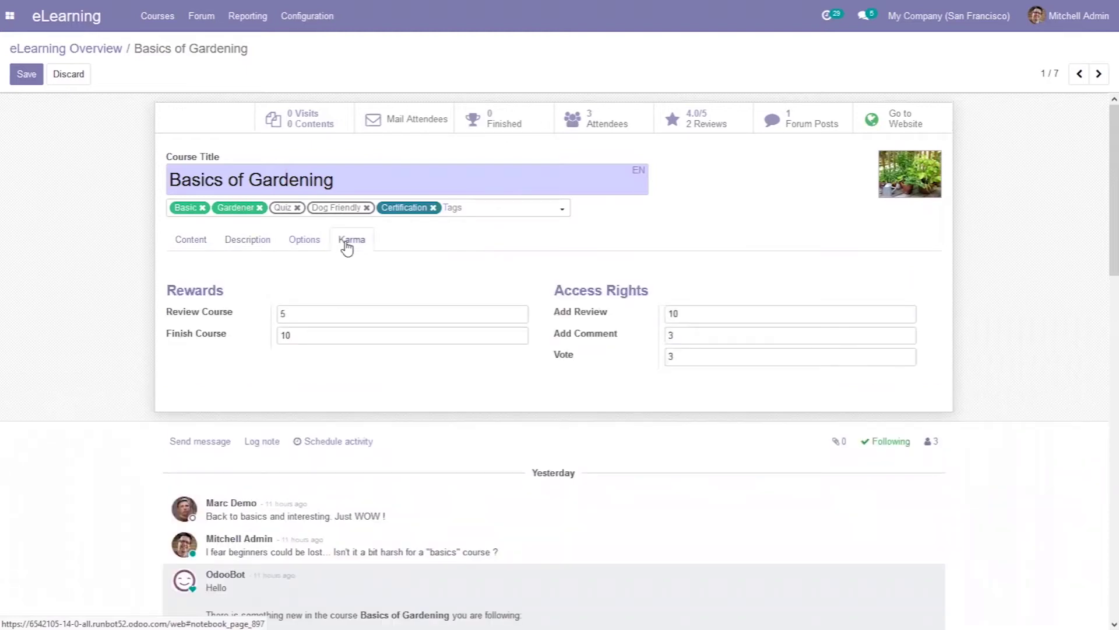
click(304, 240)
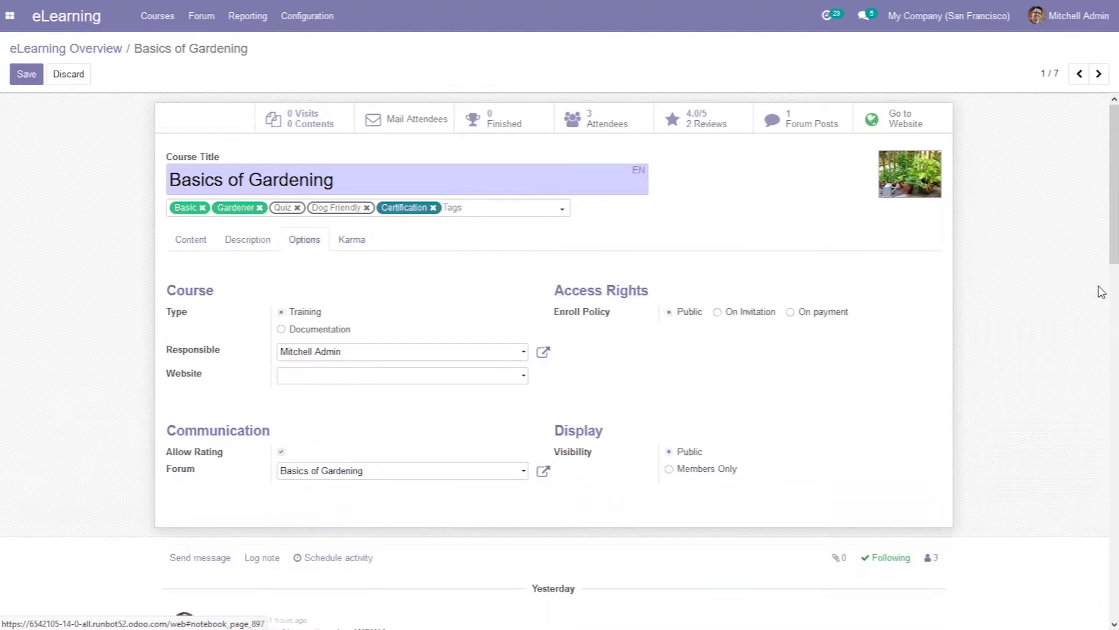
scroll(1101, 303, down, 5)
scroll(1102, 311, up, 5)
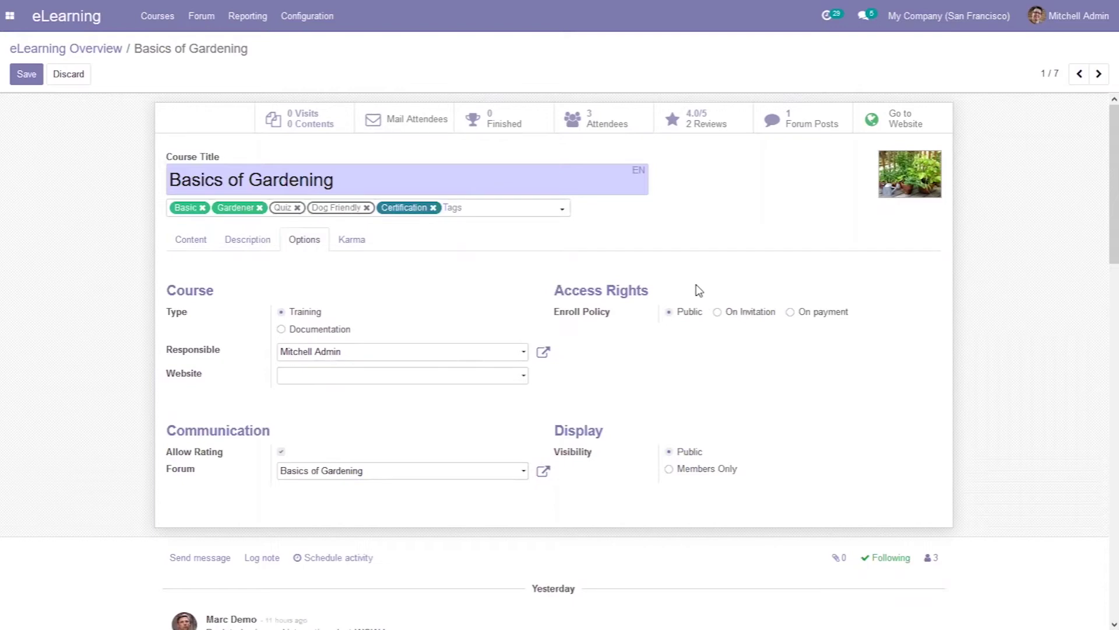
mouse_move(581, 314)
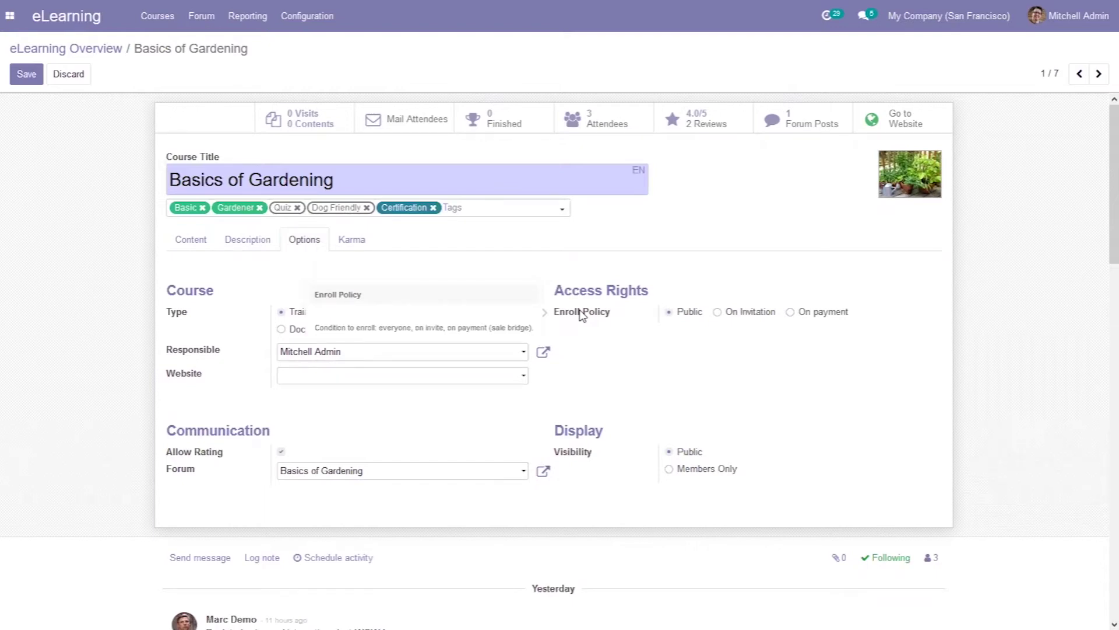
- Try the On Invitation enroll policy for the course and review its enroll message
click(744, 315)
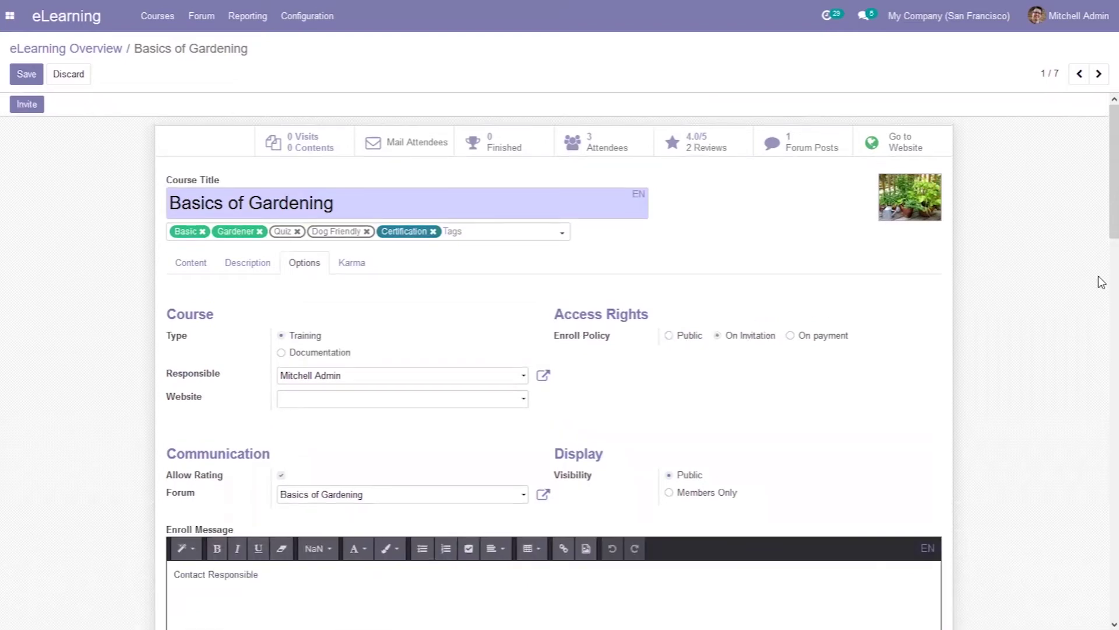
scroll(1101, 295, down, 10)
scroll(1101, 349, up, 4)
scroll(1102, 288, up, 1)
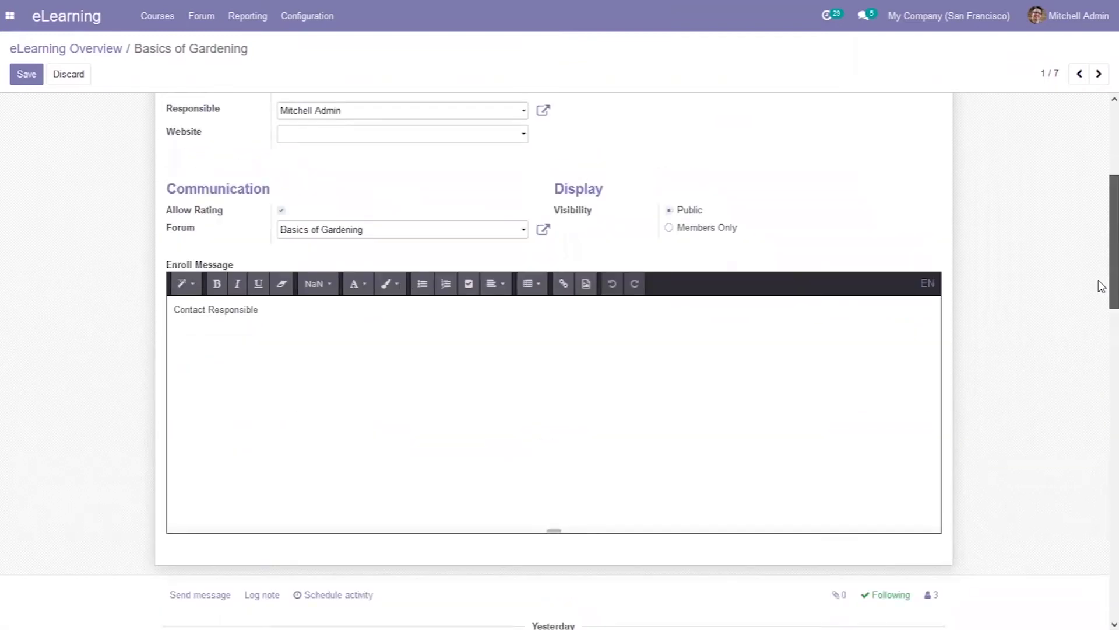
scroll(1102, 292, down, 3)
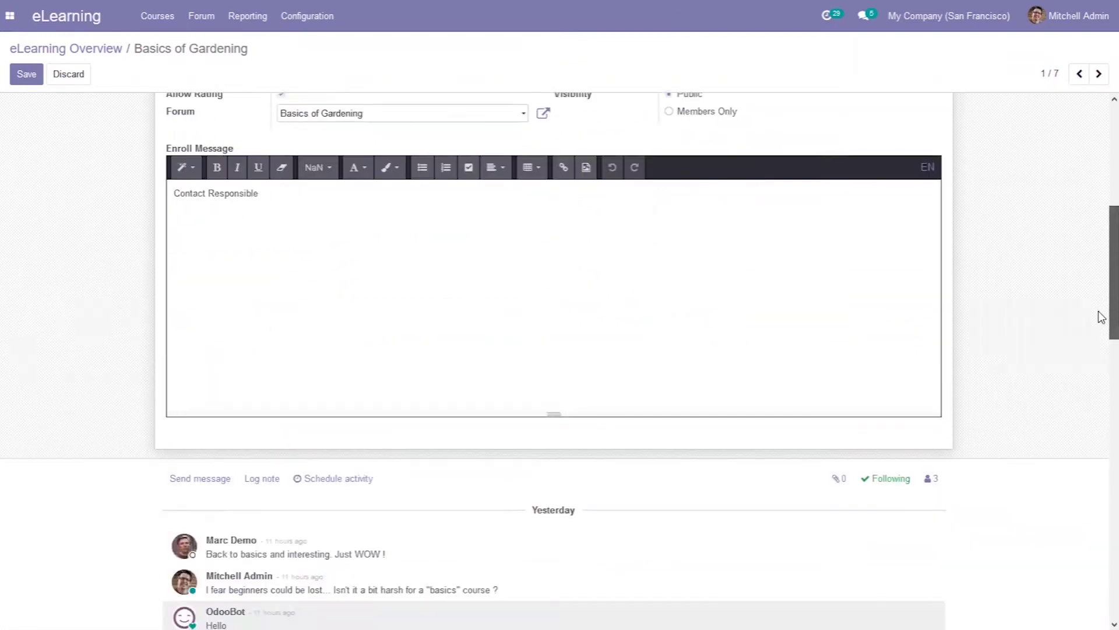
scroll(1101, 262, up, 8)
scroll(1101, 233, up, 1)
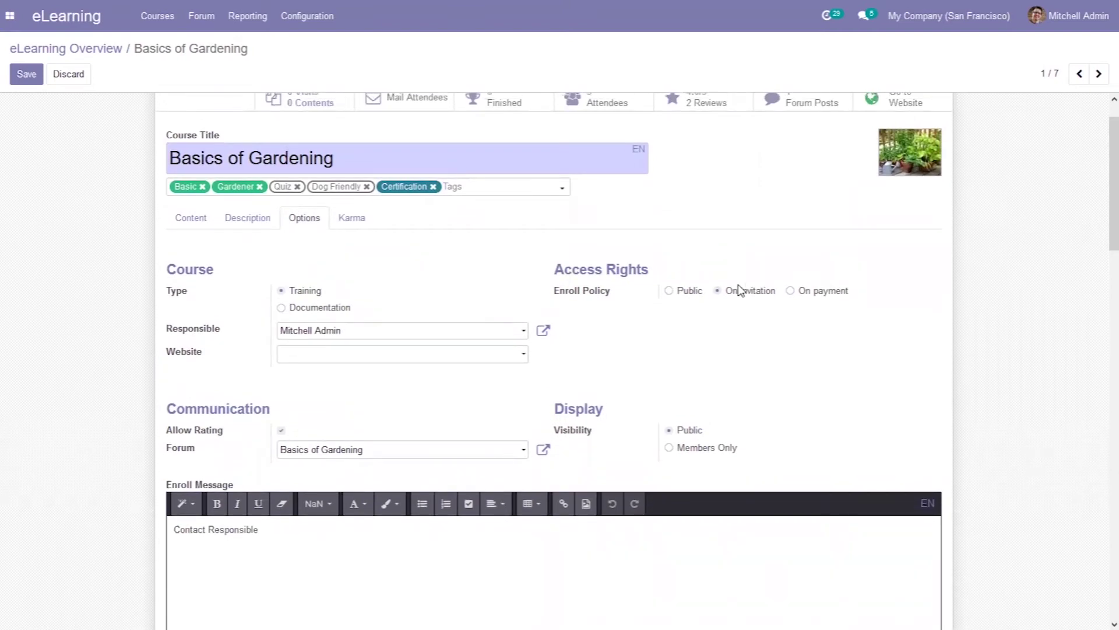
- Try the On payment enroll policy, look through the selectable products, and set the policy back to Public
click(794, 289)
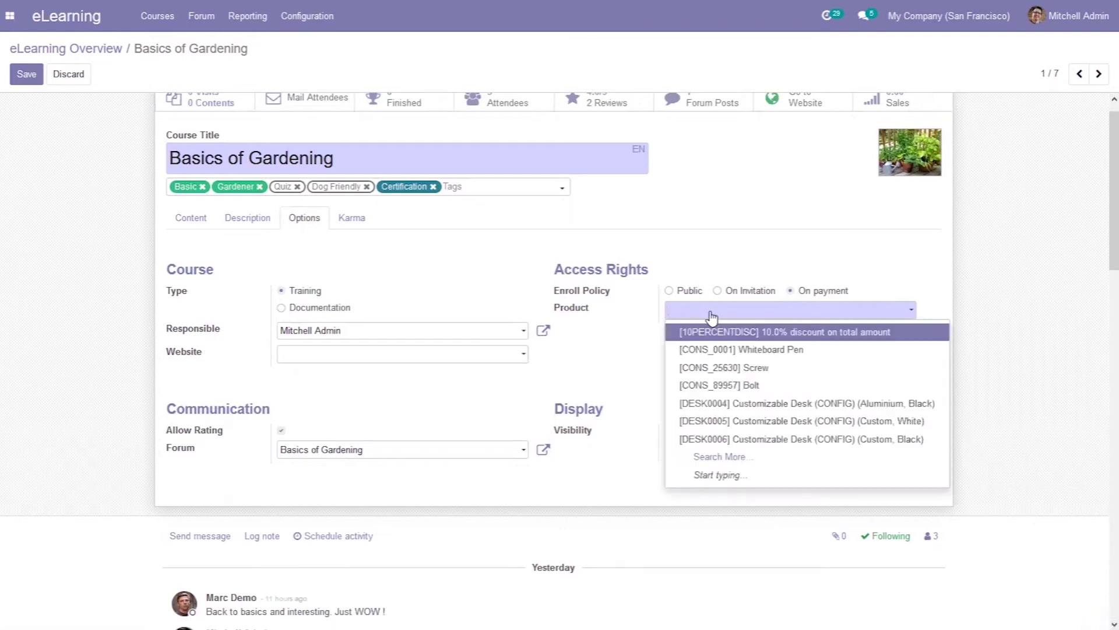
click(828, 251)
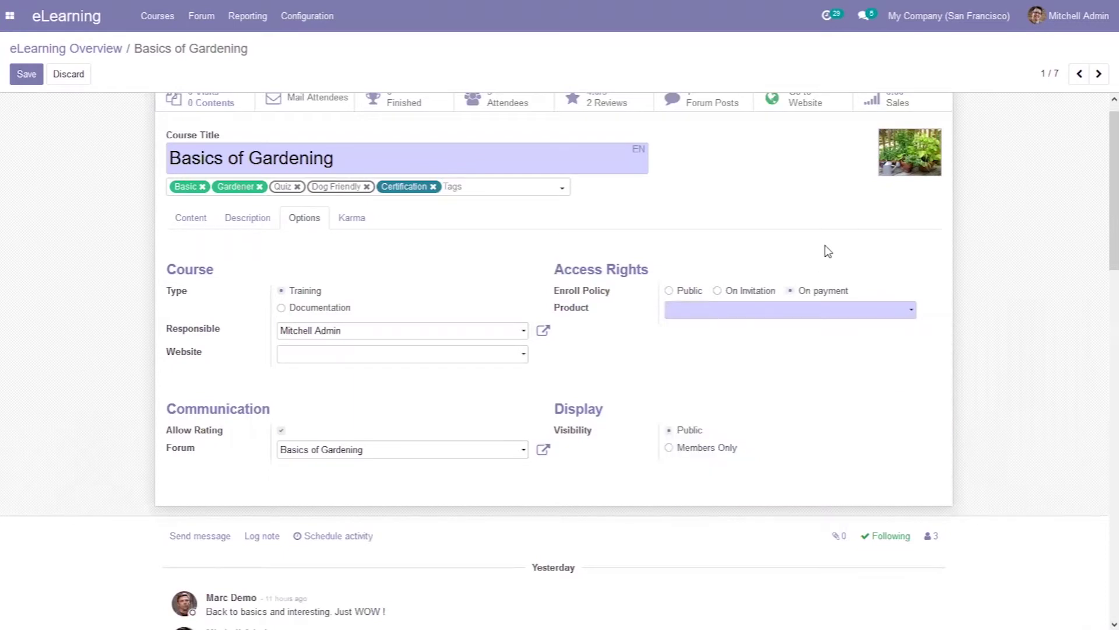
click(672, 294)
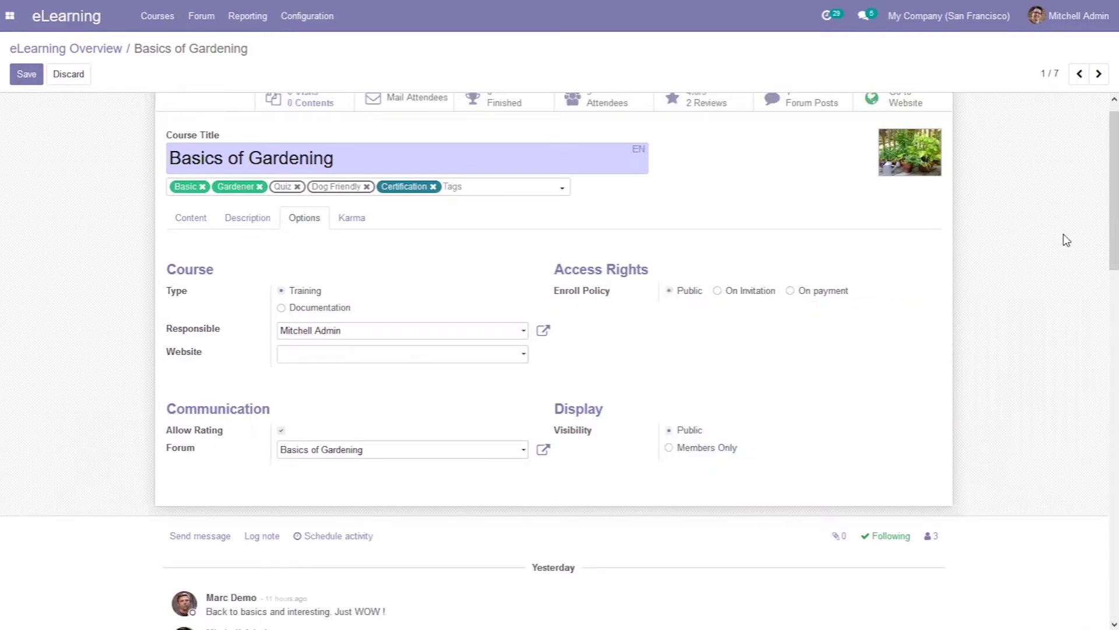
scroll(1102, 224, up, 1)
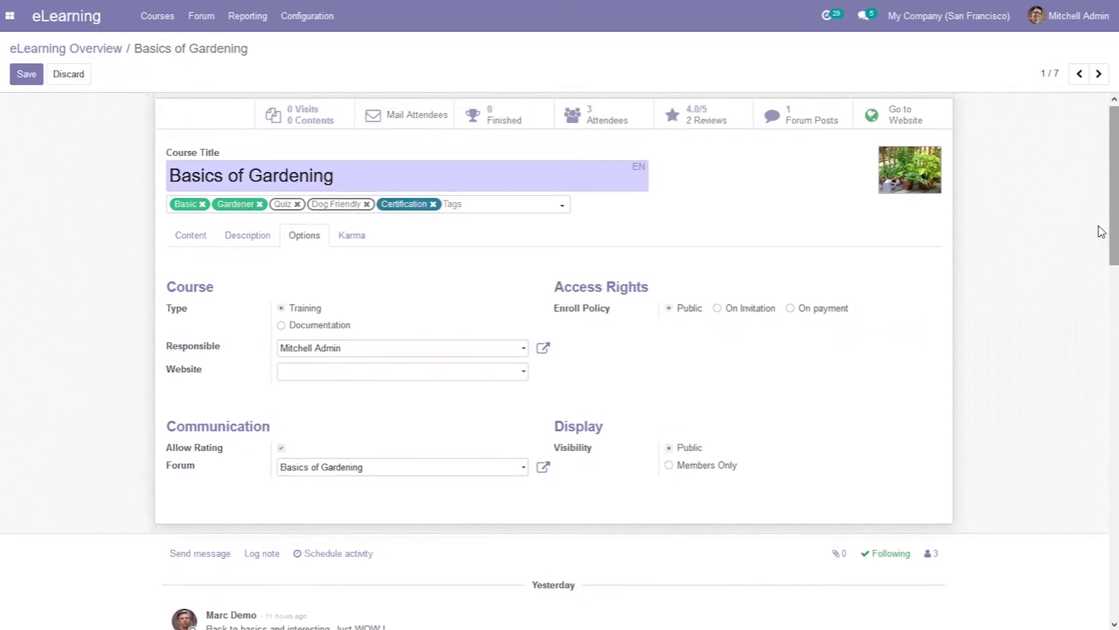
- Review the course's communication options, including the selectable forums and the details of the Basics of Gardening forum
scroll(1101, 232, down, 2)
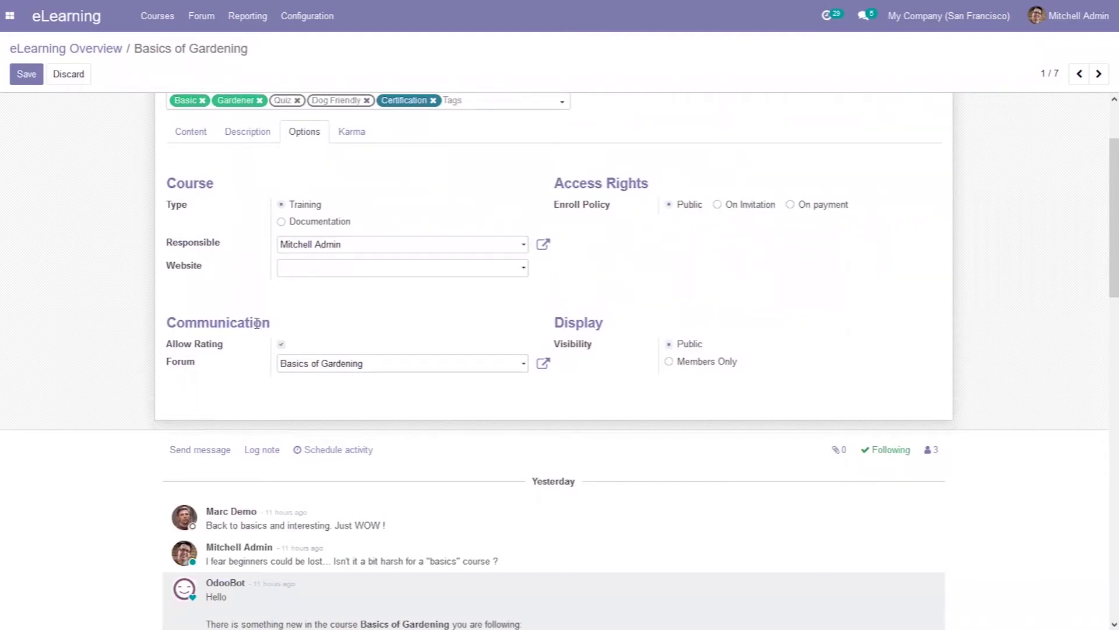
mouse_move(211, 345)
click(346, 369)
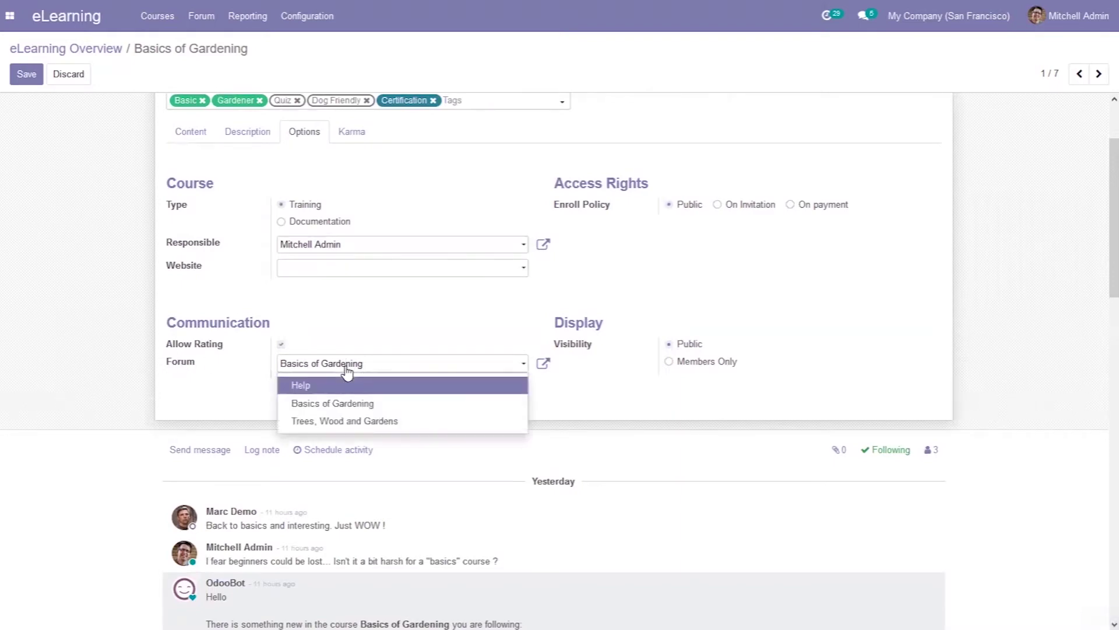
click(242, 405)
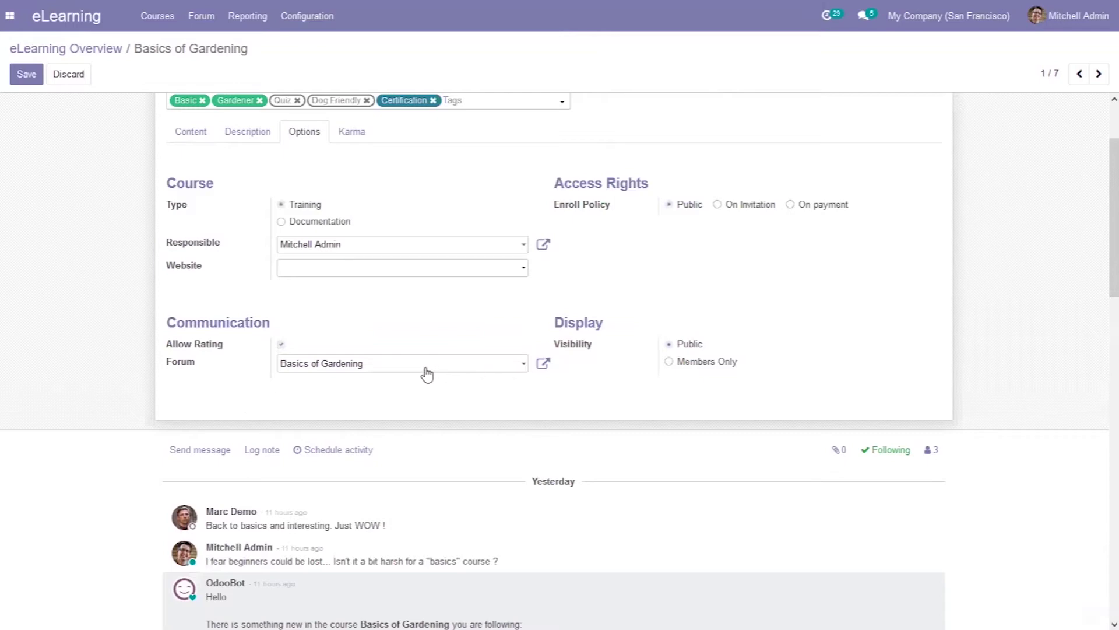
click(542, 365)
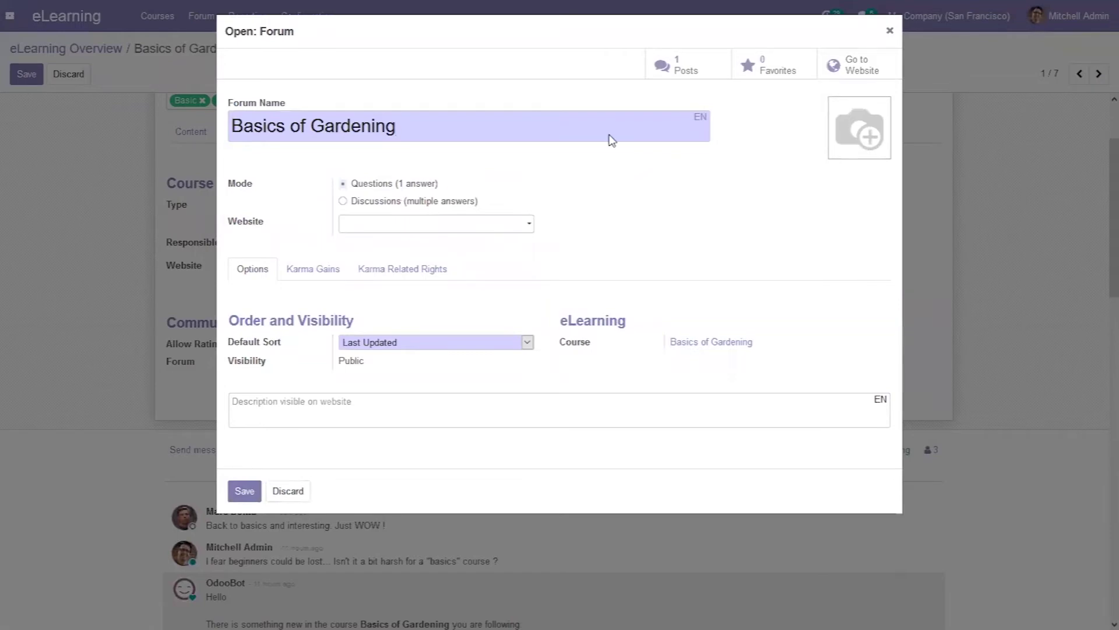
click(890, 33)
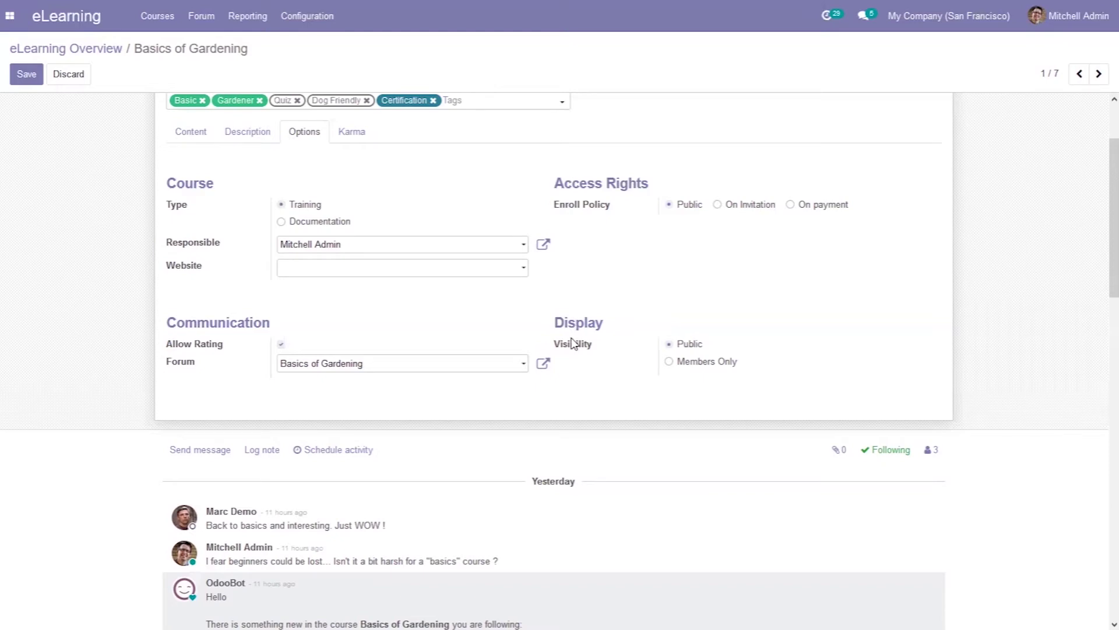
- Try the Members Only visibility for the course and set it back to Public
click(693, 365)
click(689, 345)
scroll(1099, 204, up, 3)
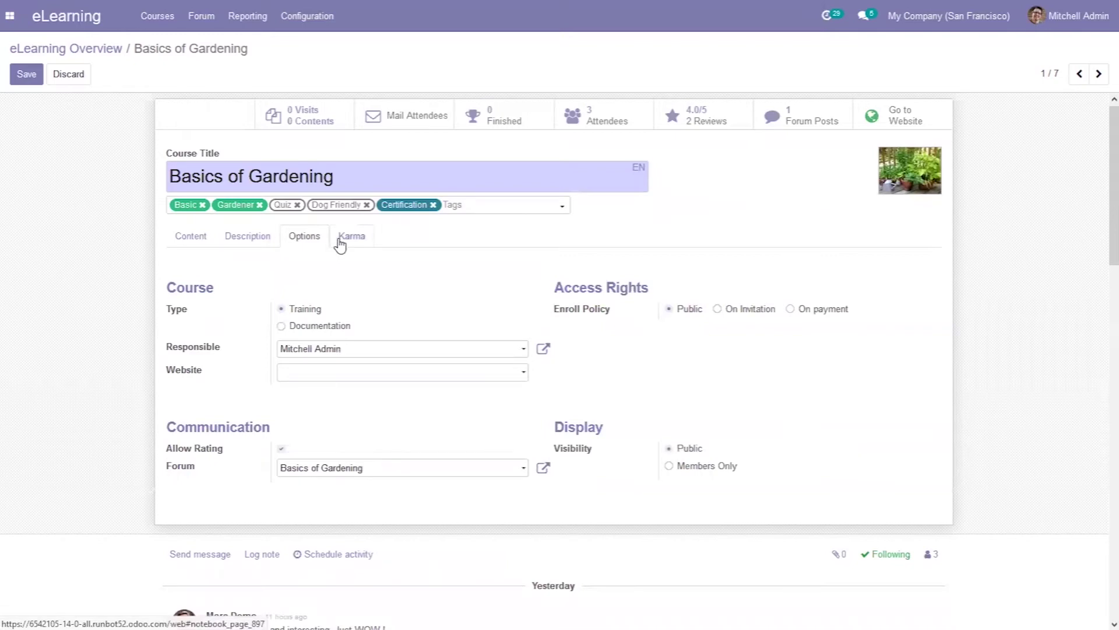
- Review the course's karma rewards and access rights, and save the course
click(340, 243)
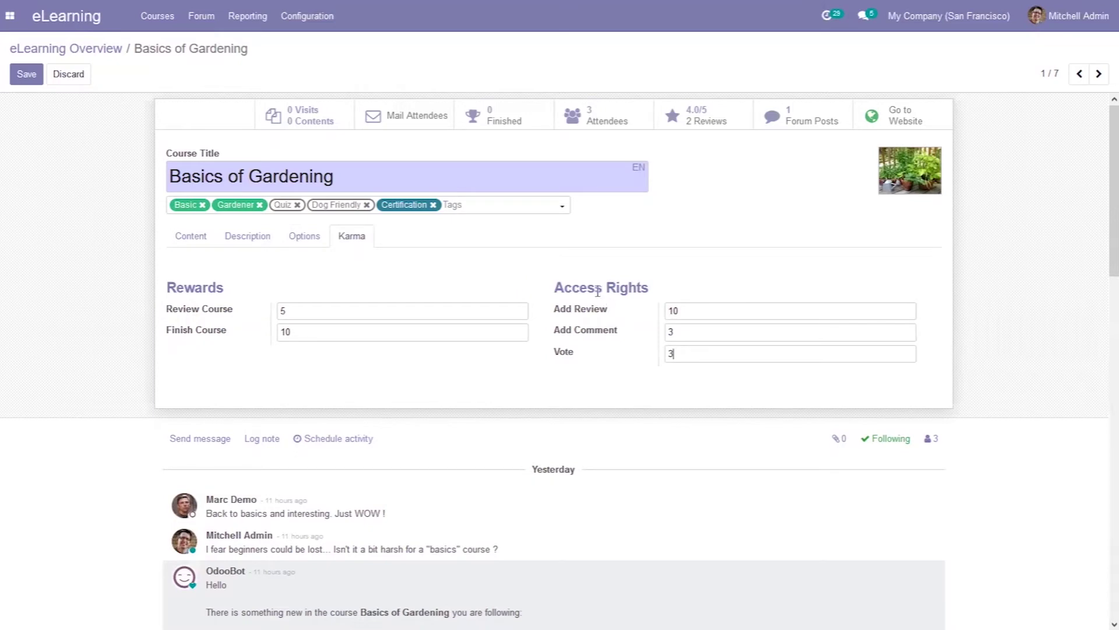
scroll(1102, 236, up, 1)
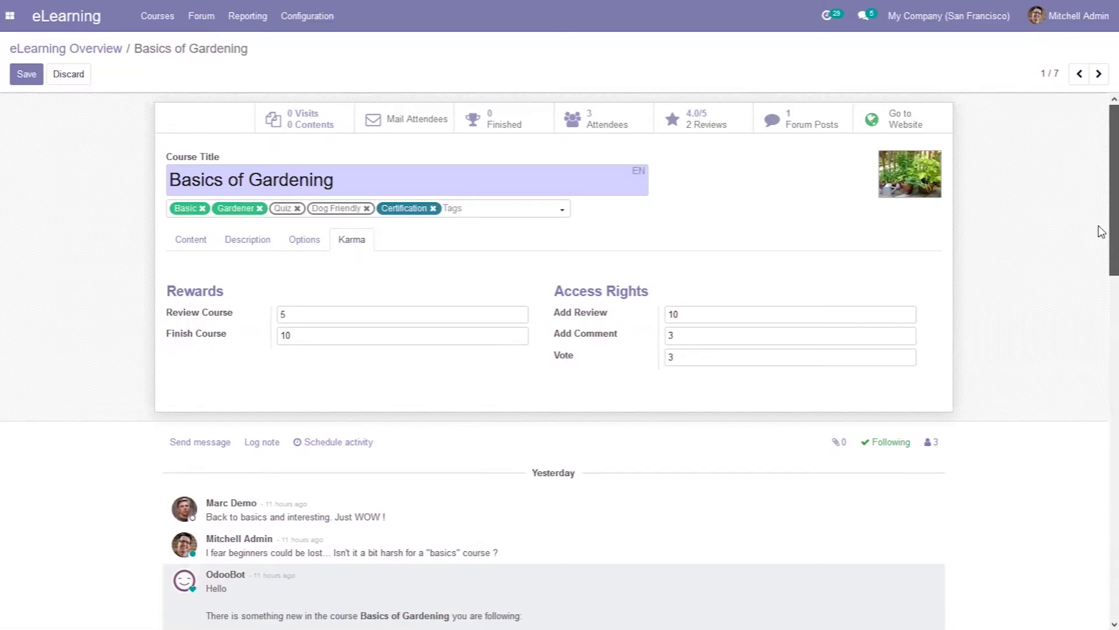
click(20, 75)
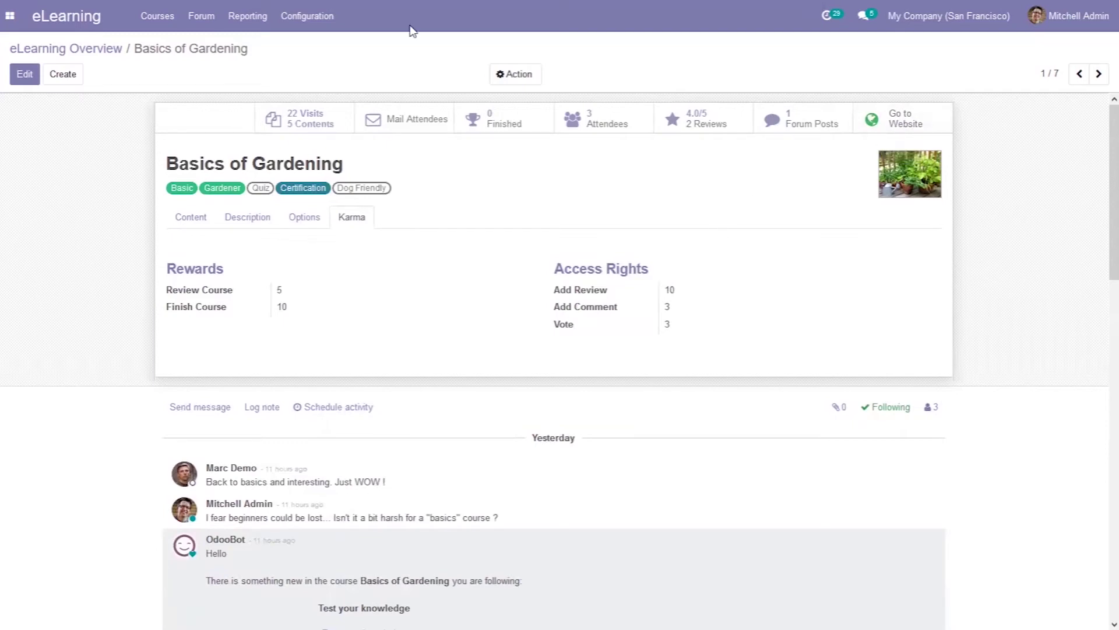
- View the Basics of Gardening course on the website from the eLearning overview, and examine the site's main Courses page
click(80, 50)
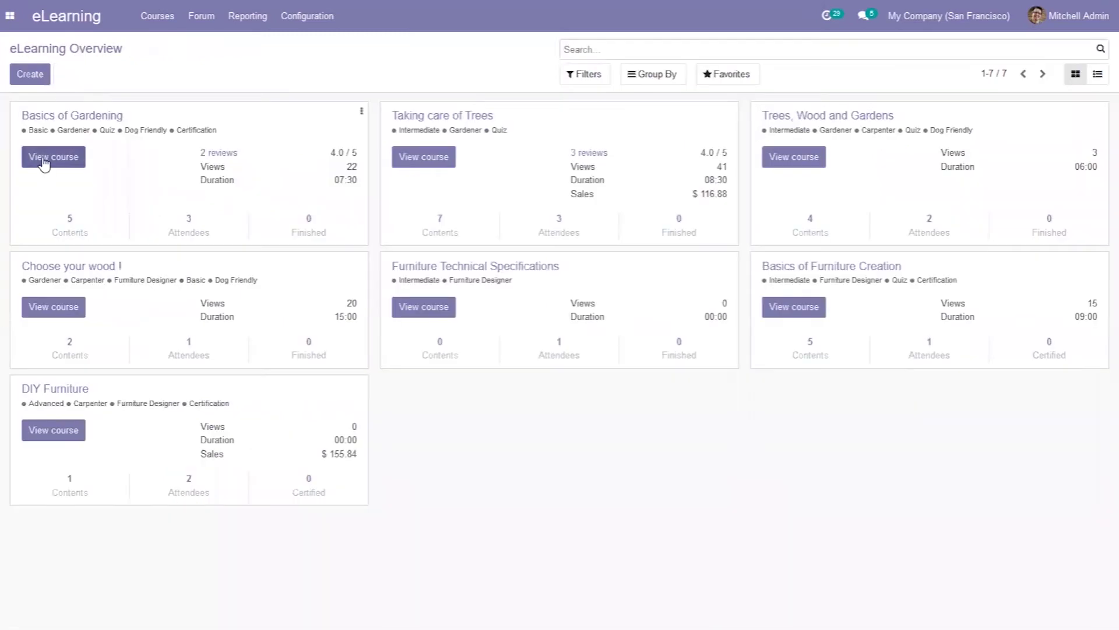
click(44, 164)
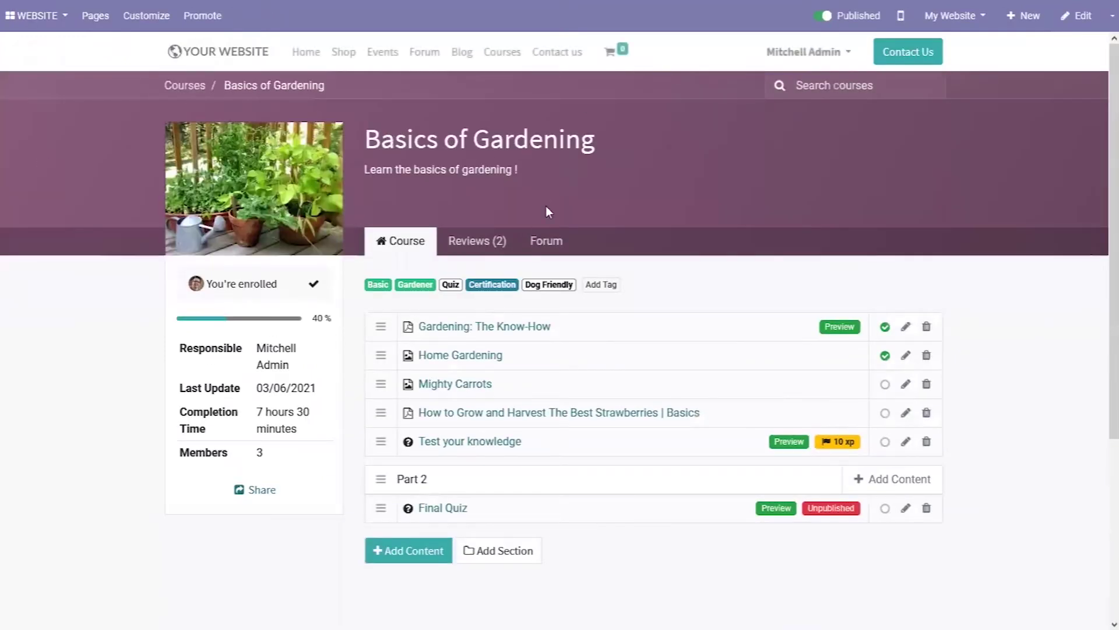
click(197, 87)
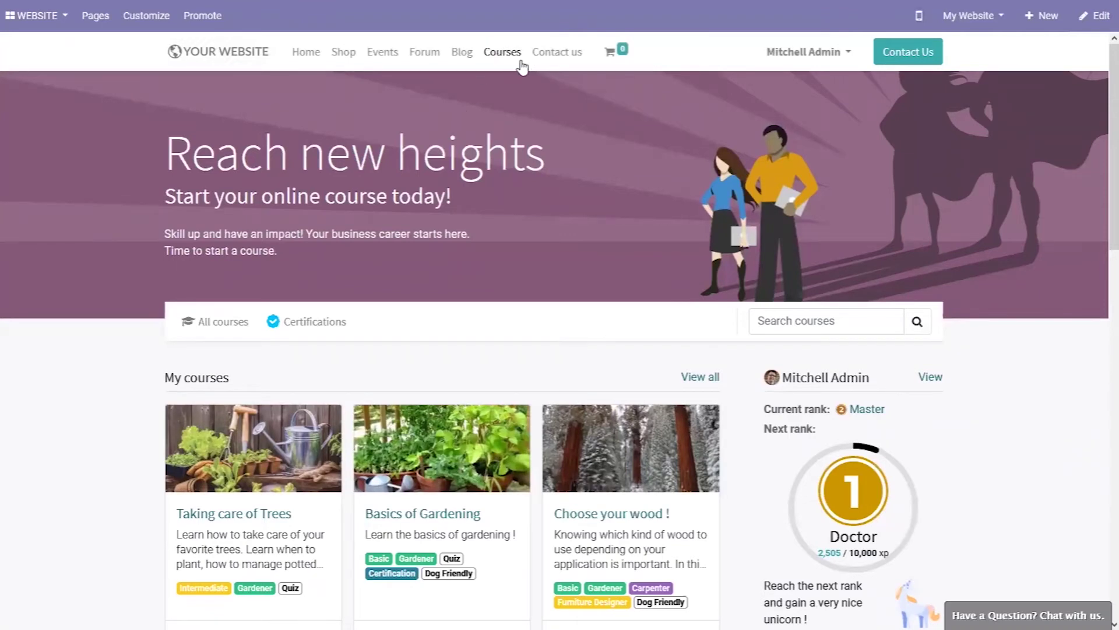
scroll(1101, 242, down, 3)
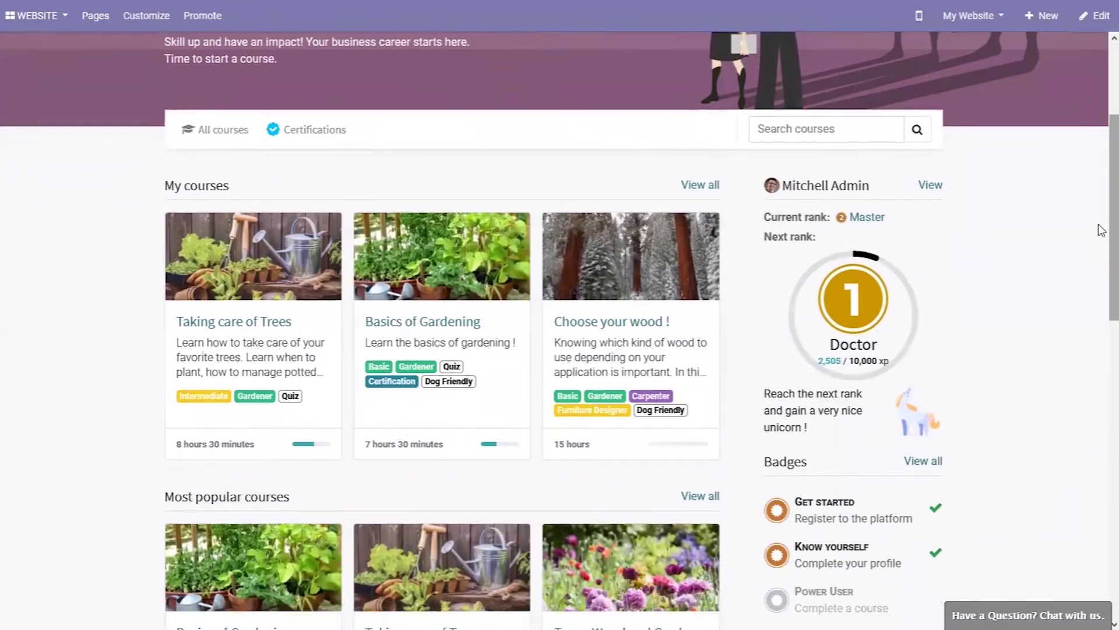
scroll(1101, 245, down, 1)
scroll(1101, 233, up, 3)
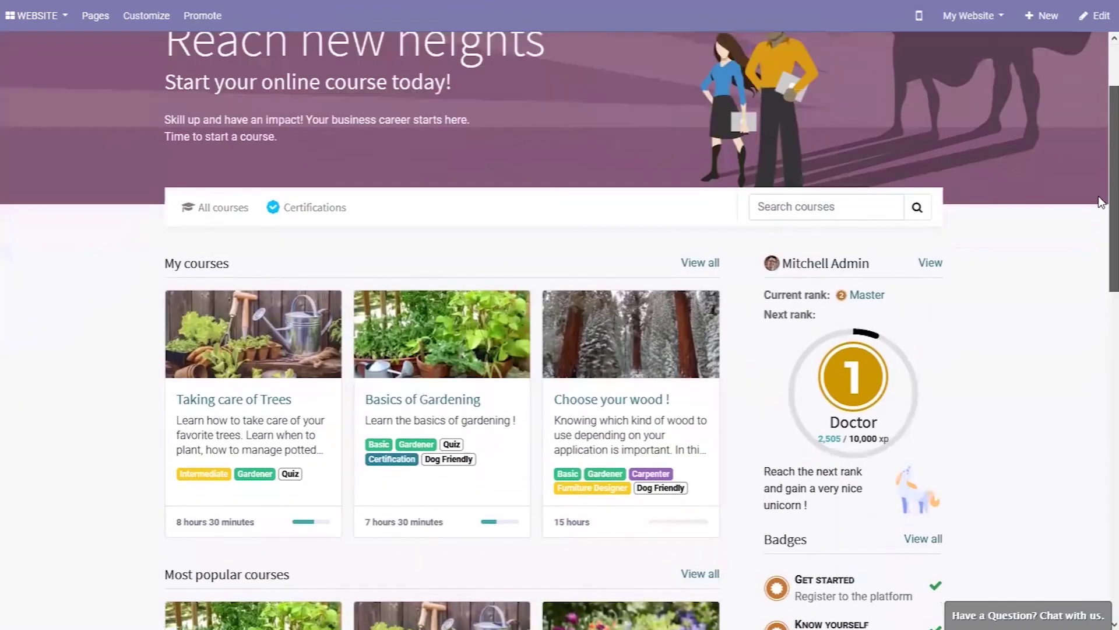
scroll(1100, 217, down, 1)
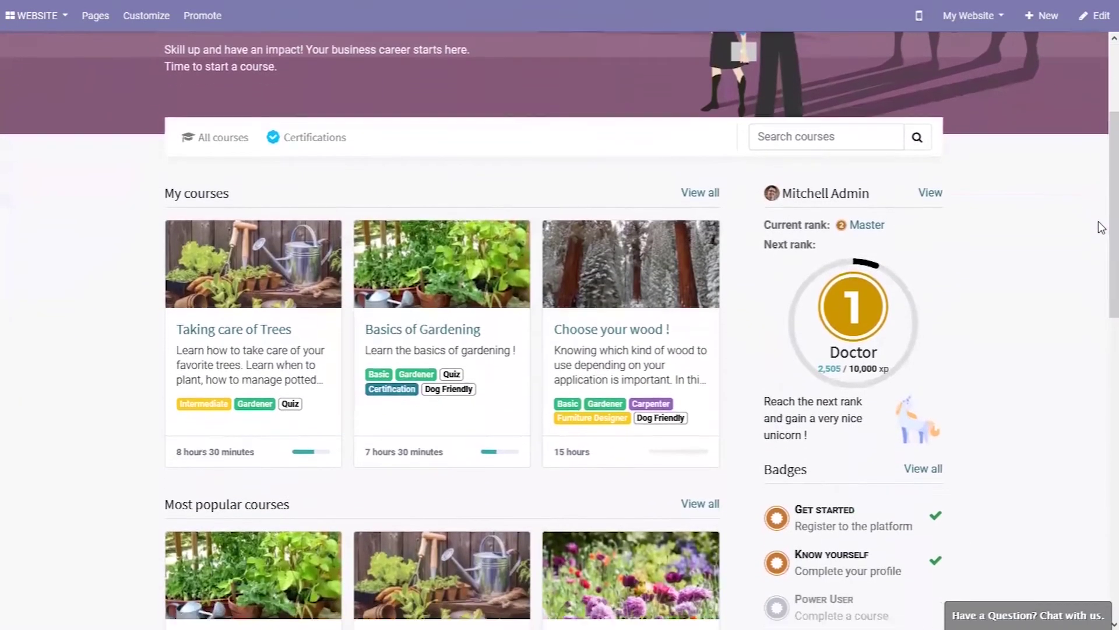
- Filter the list of all website courses by the Basic level and the Gardener role, and view the available tags
click(215, 142)
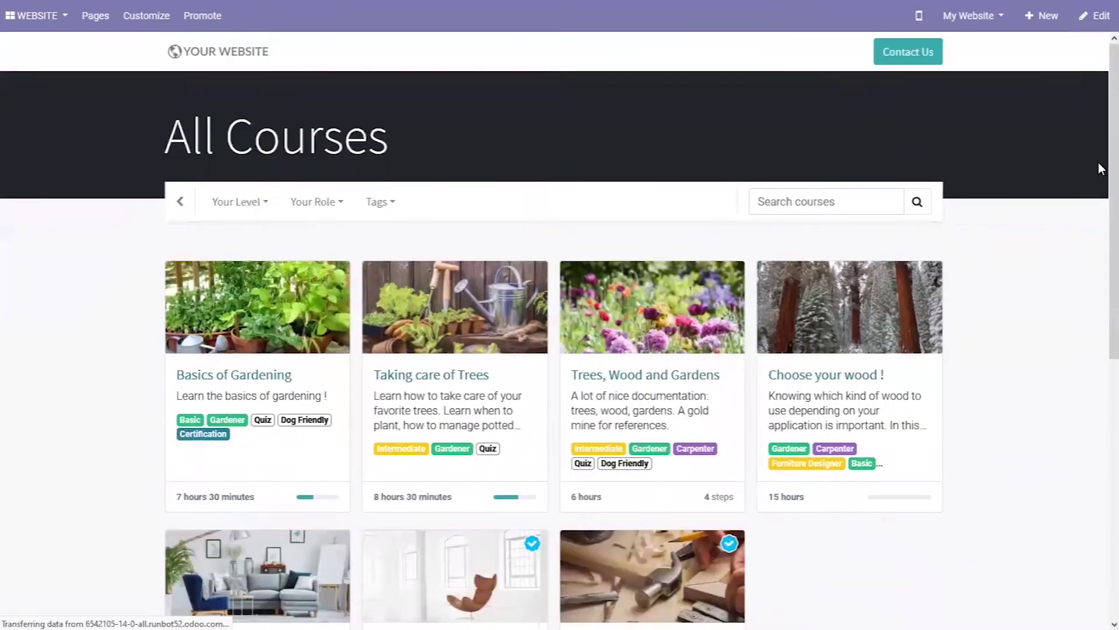
click(243, 207)
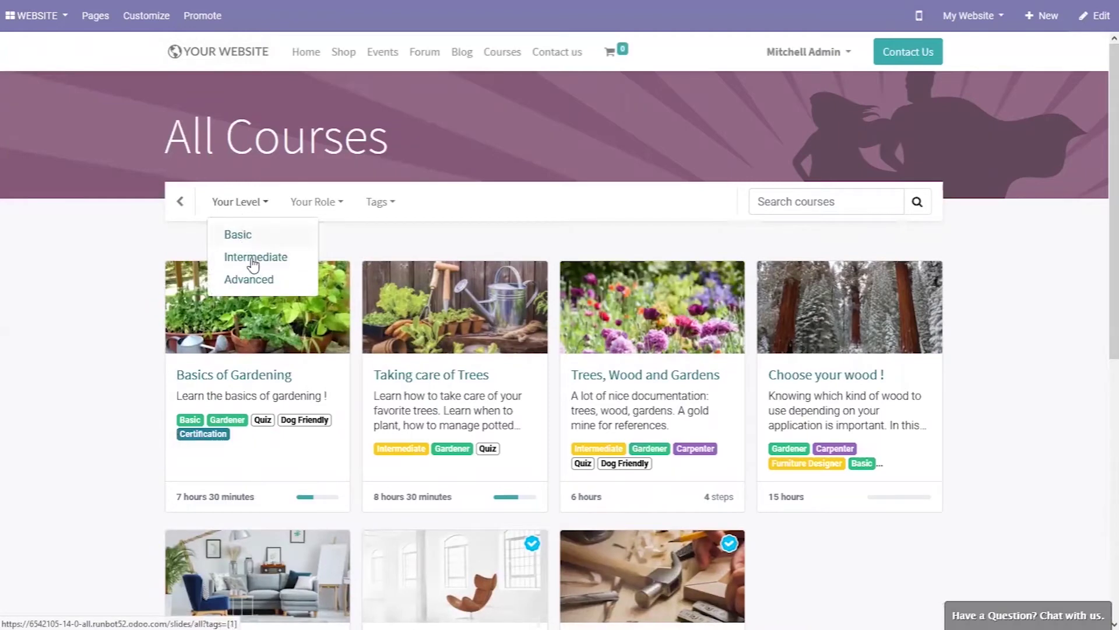
click(252, 239)
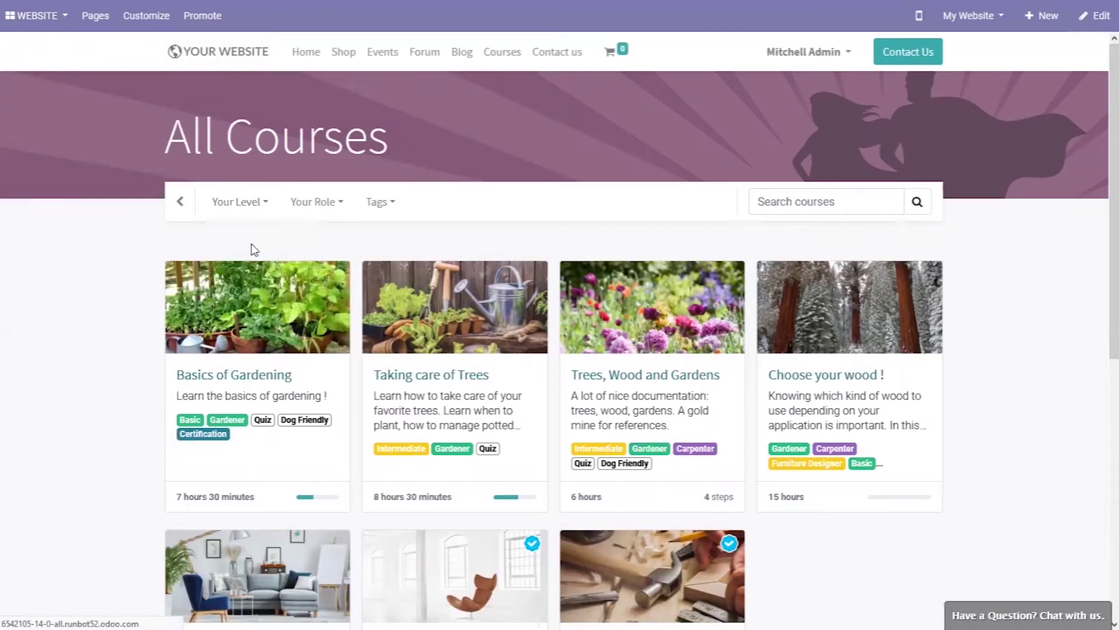
click(299, 204)
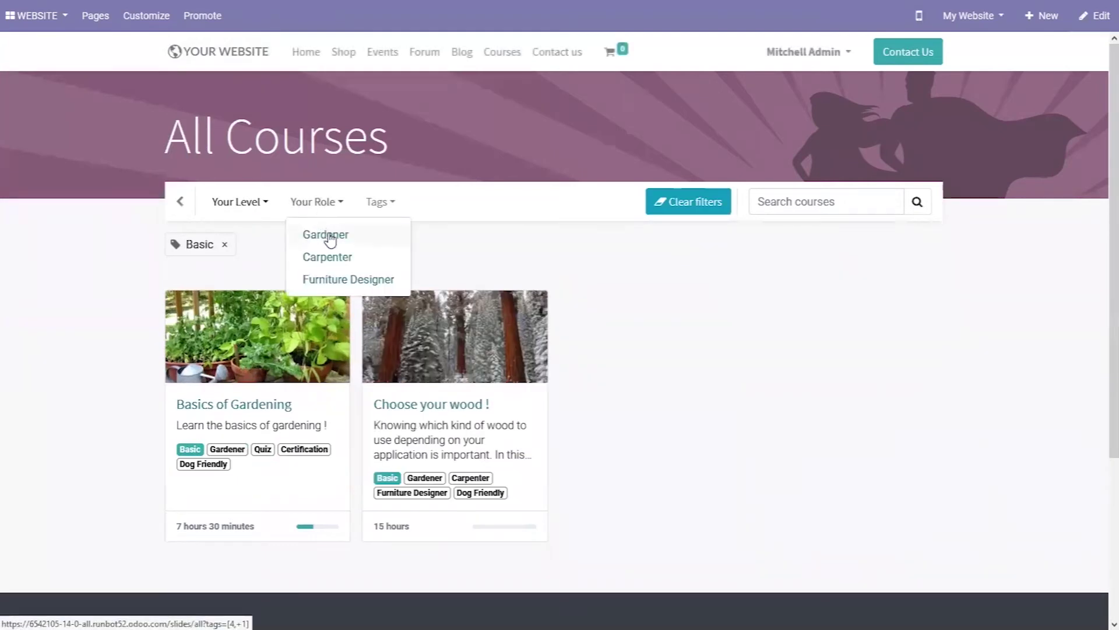
click(326, 236)
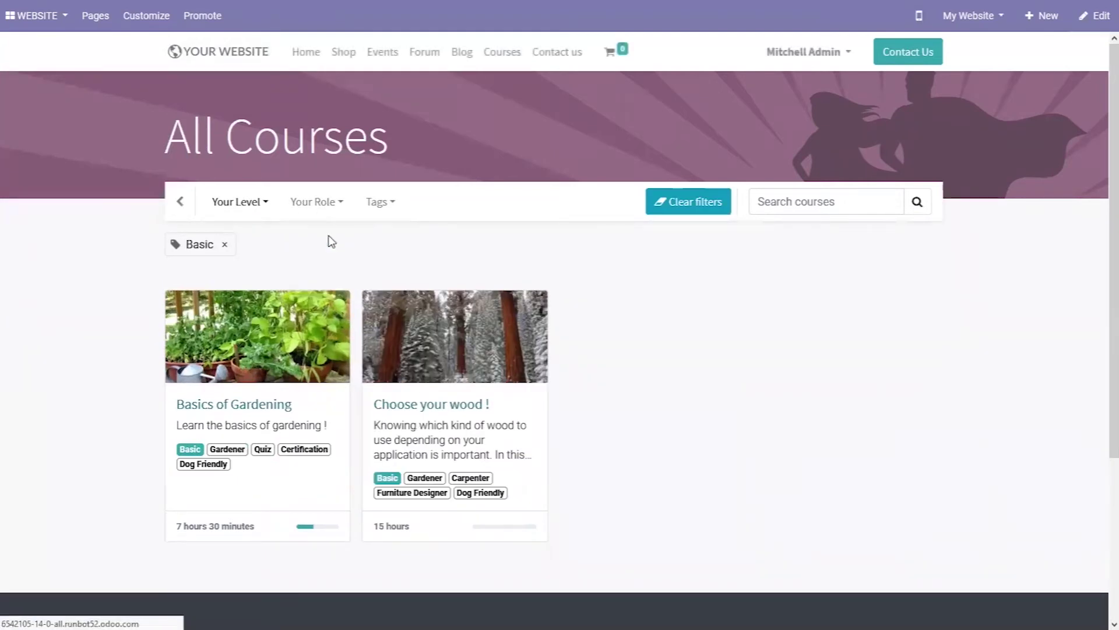
click(376, 211)
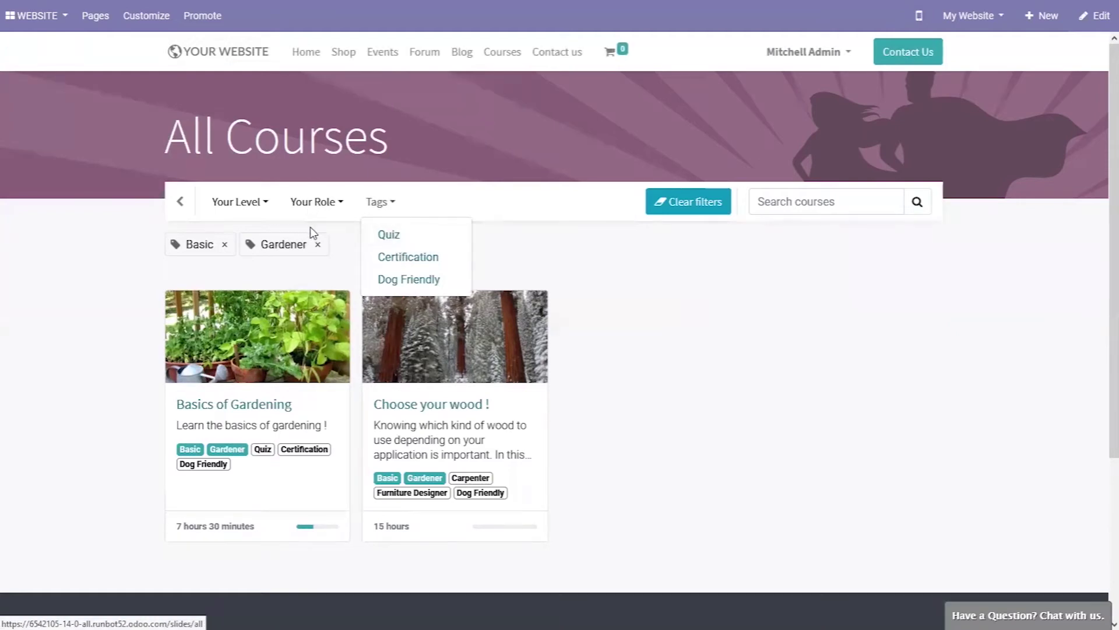
- Remove the Gardener and Basic filters from the course list and return to the main Courses page
click(317, 245)
click(225, 245)
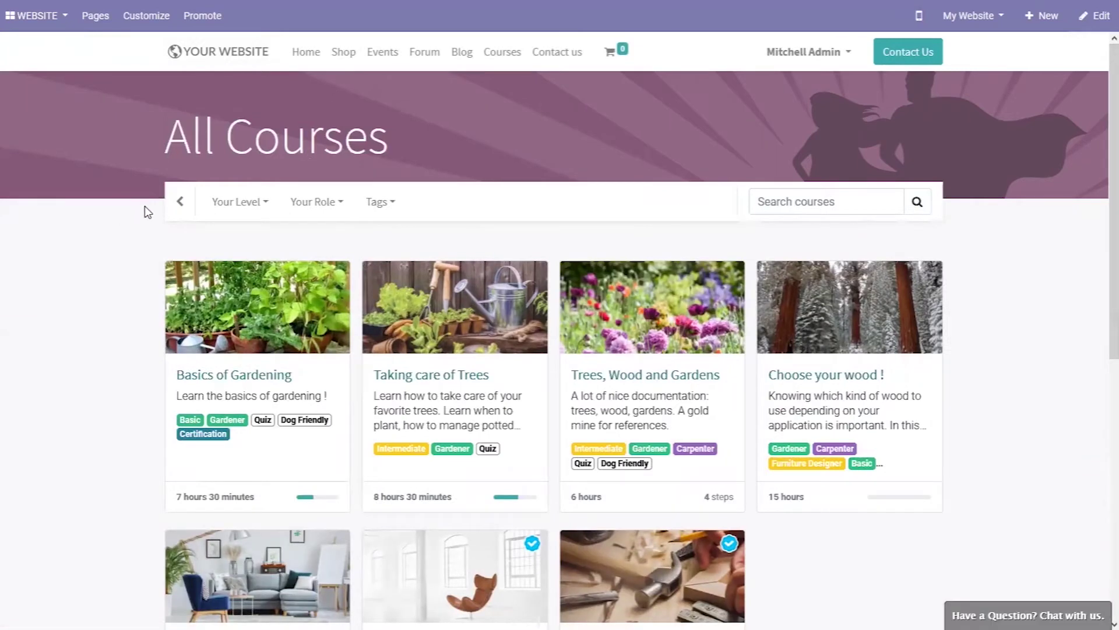
click(181, 204)
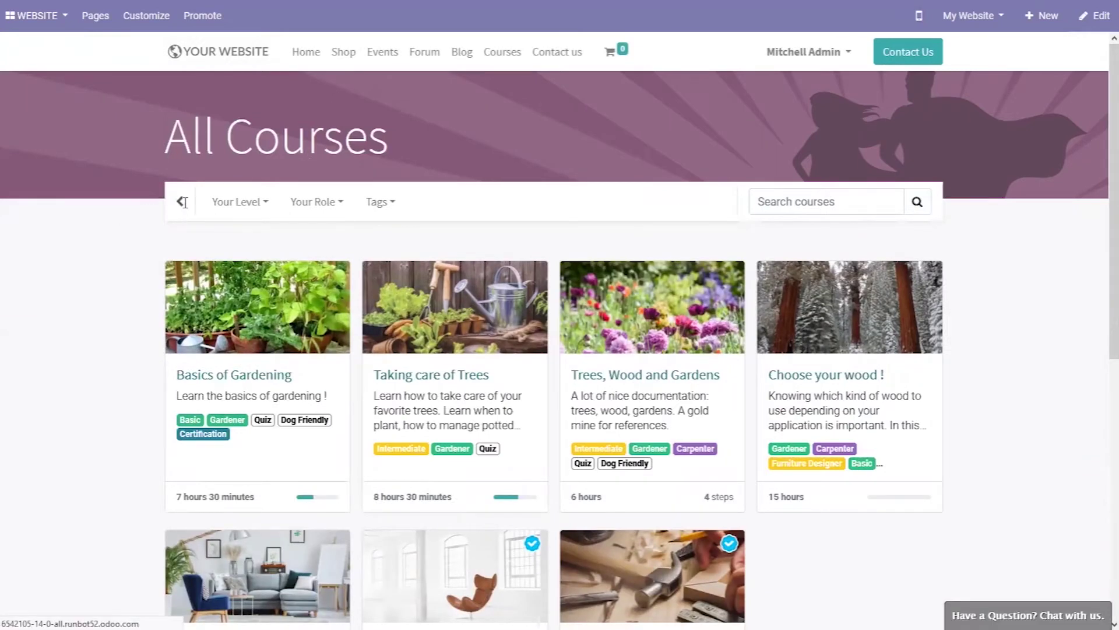
- Examine the progress shown for the enrolled courses, the most popular courses and the badges on the main Courses page
scroll(1100, 188, down, 3)
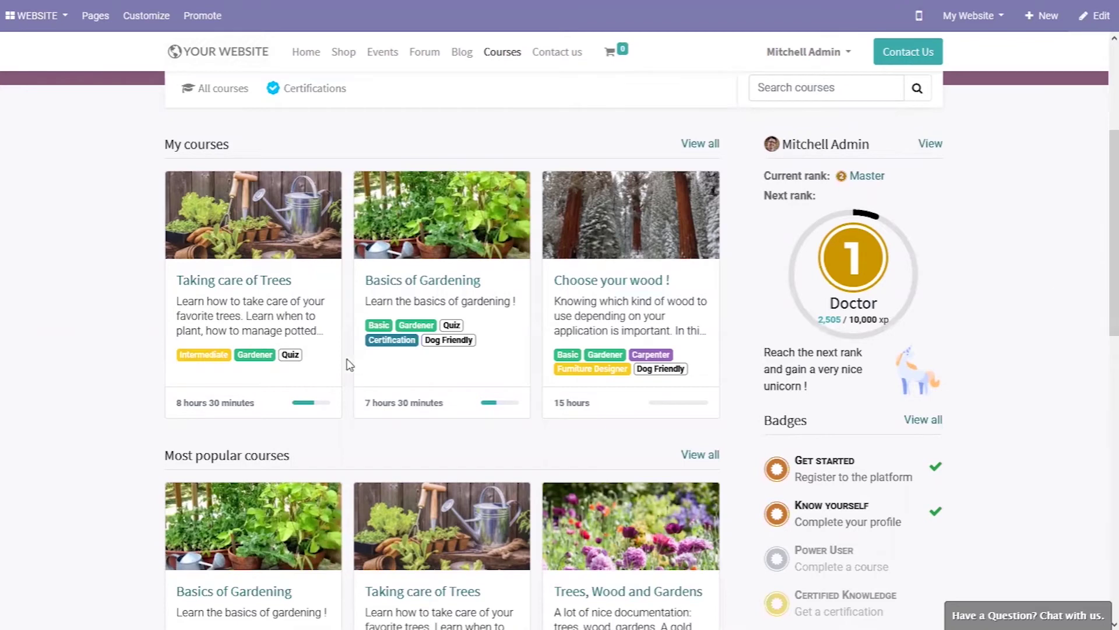
drag(1099, 238, 1101, 285)
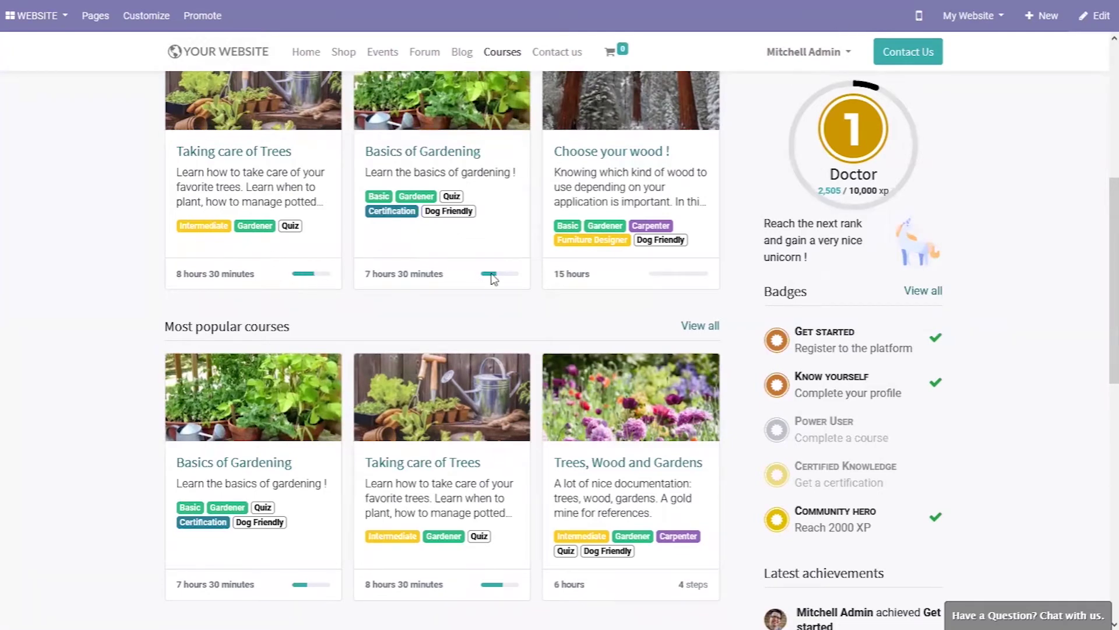
scroll(1101, 357, down, 1)
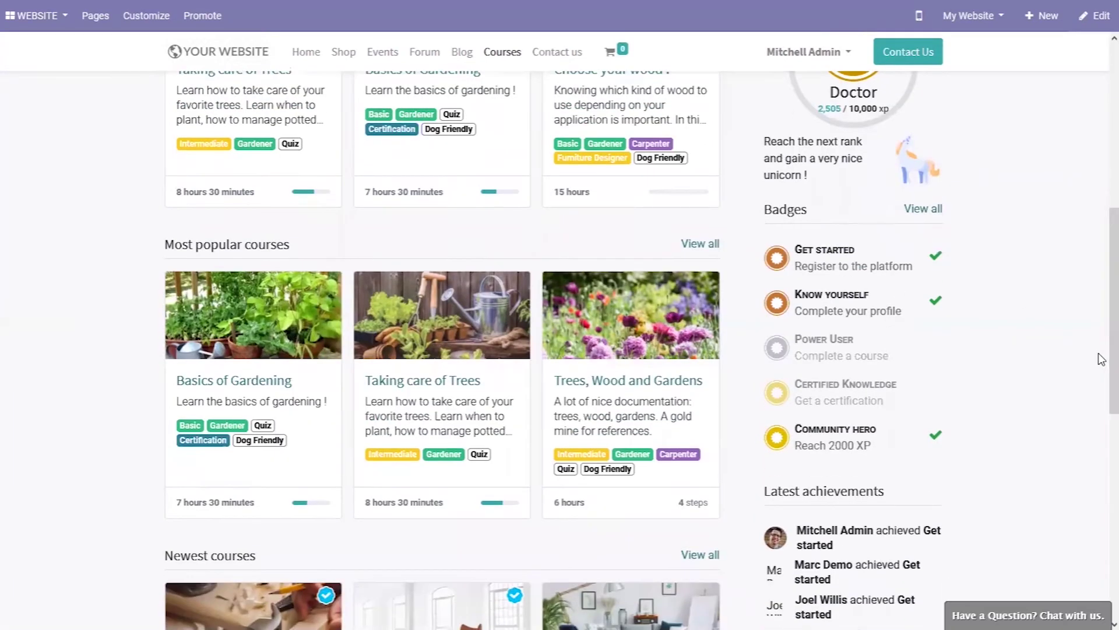
scroll(1100, 341, up, 2)
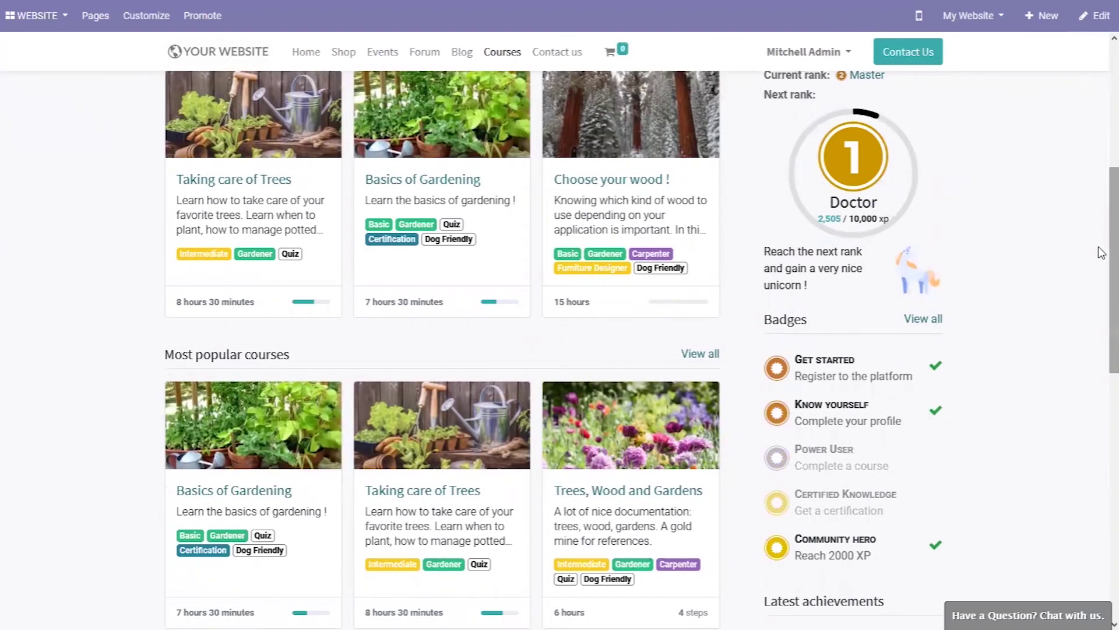
- Examine the newest courses, the latest achievements and the leaderboard on the main Courses page
scroll(1102, 193, up, 3)
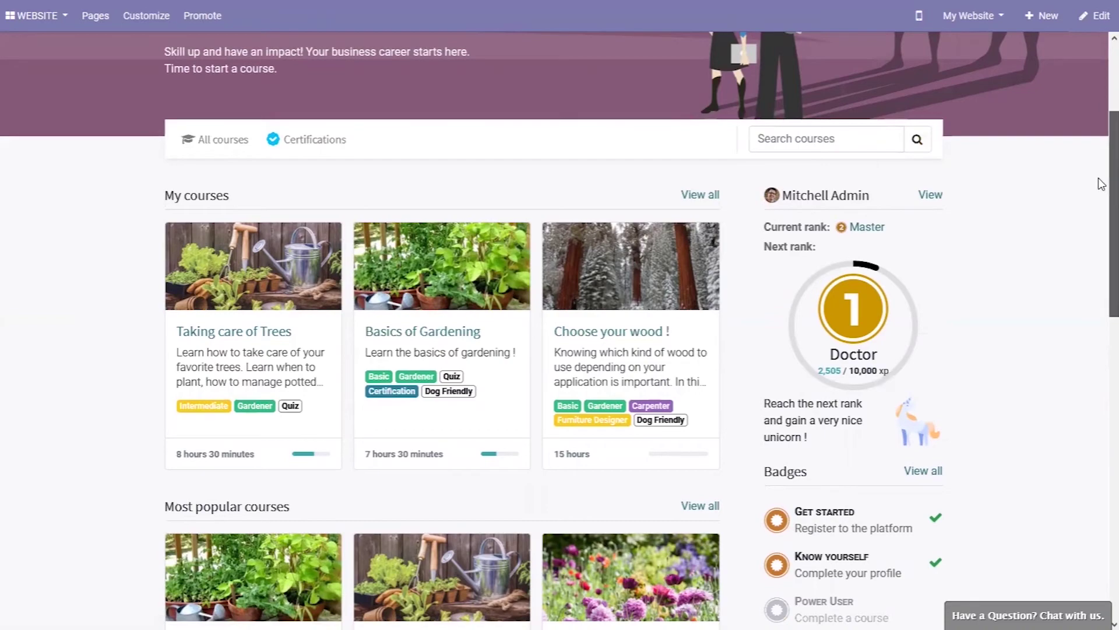
scroll(1100, 268, down, 4)
drag(1100, 274, 1101, 407)
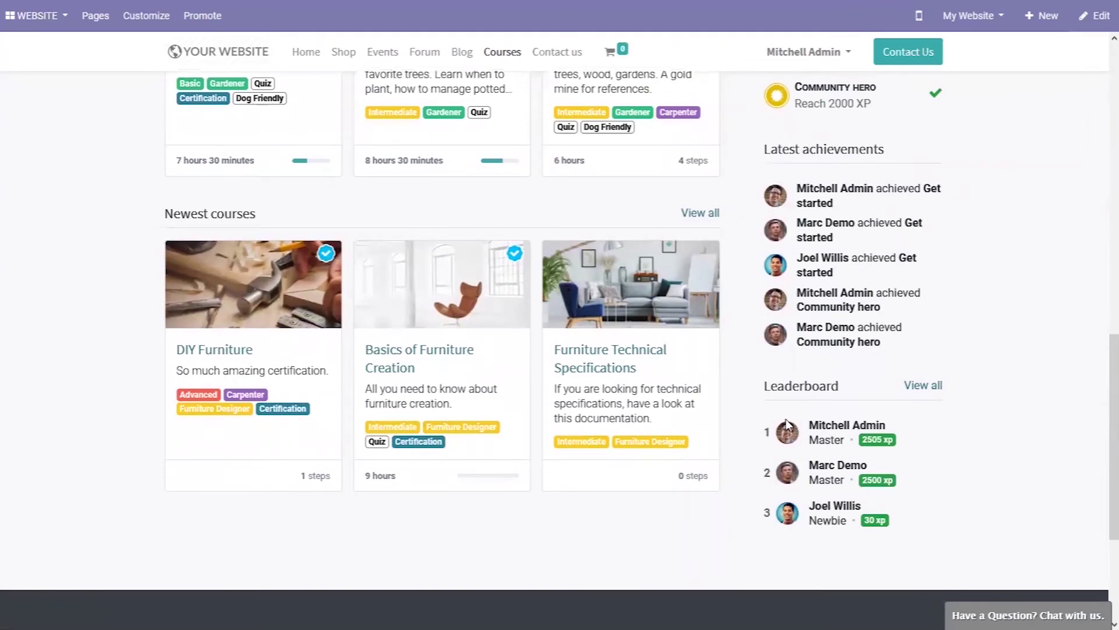
drag(1101, 432, 1102, 414)
scroll(1100, 235, up, 10)
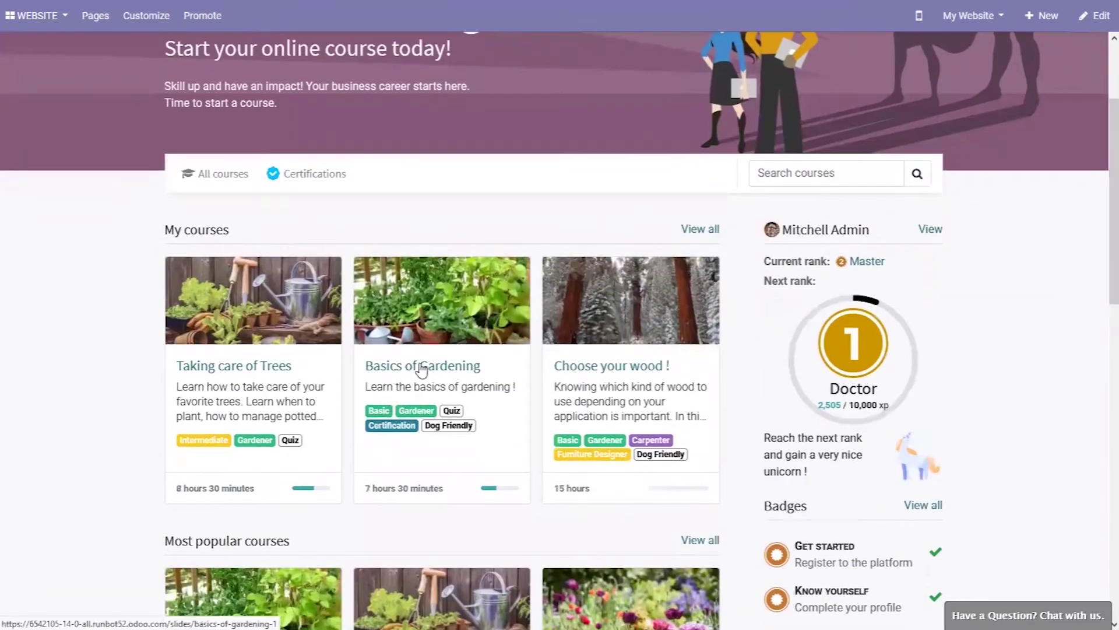
- View the Basics of Gardening course page and examine its options for adding content and a section
click(417, 324)
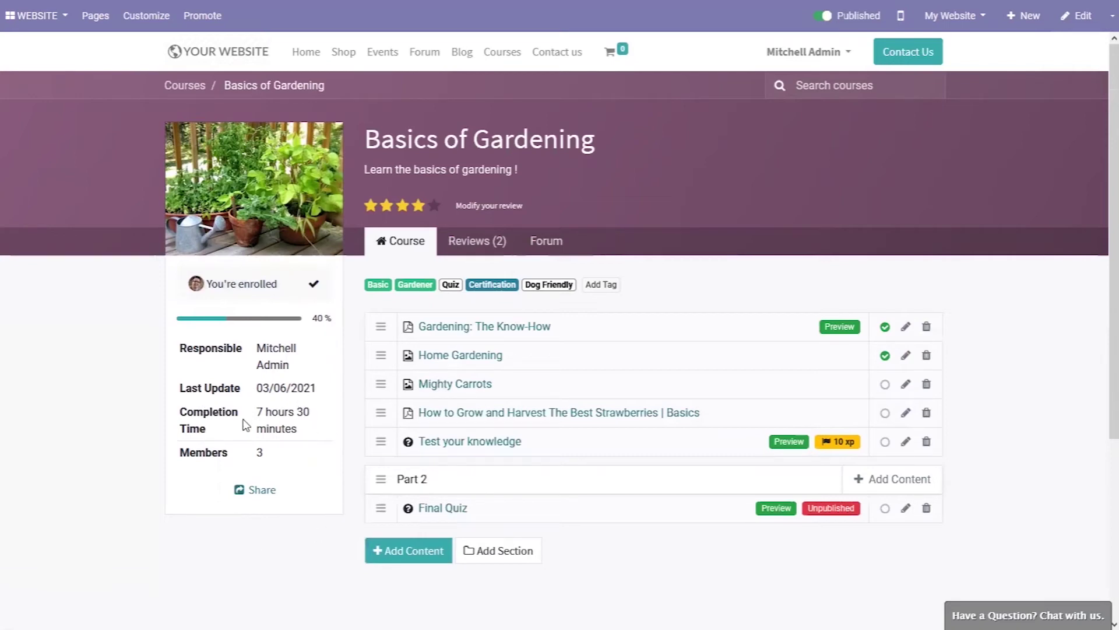
drag(315, 440, 914, 236)
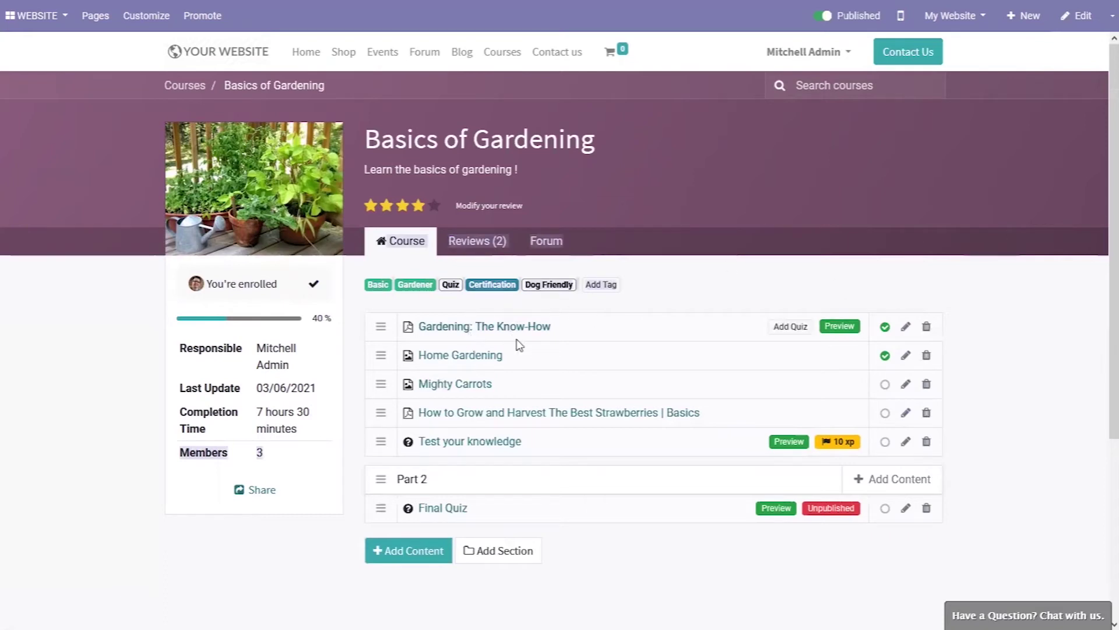
click(405, 552)
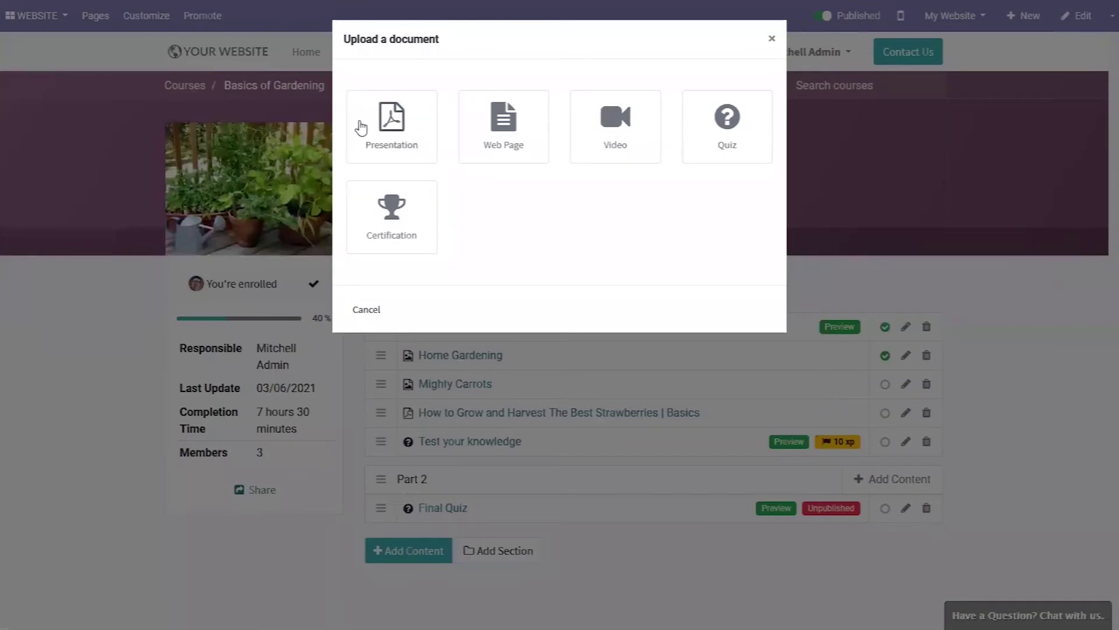
click(773, 41)
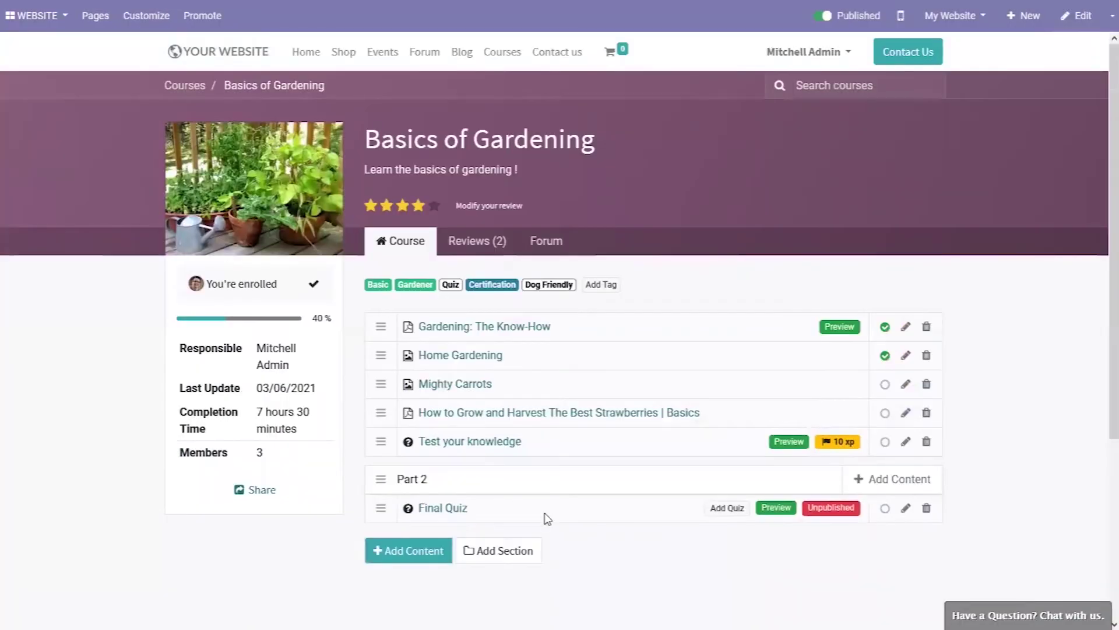
click(490, 561)
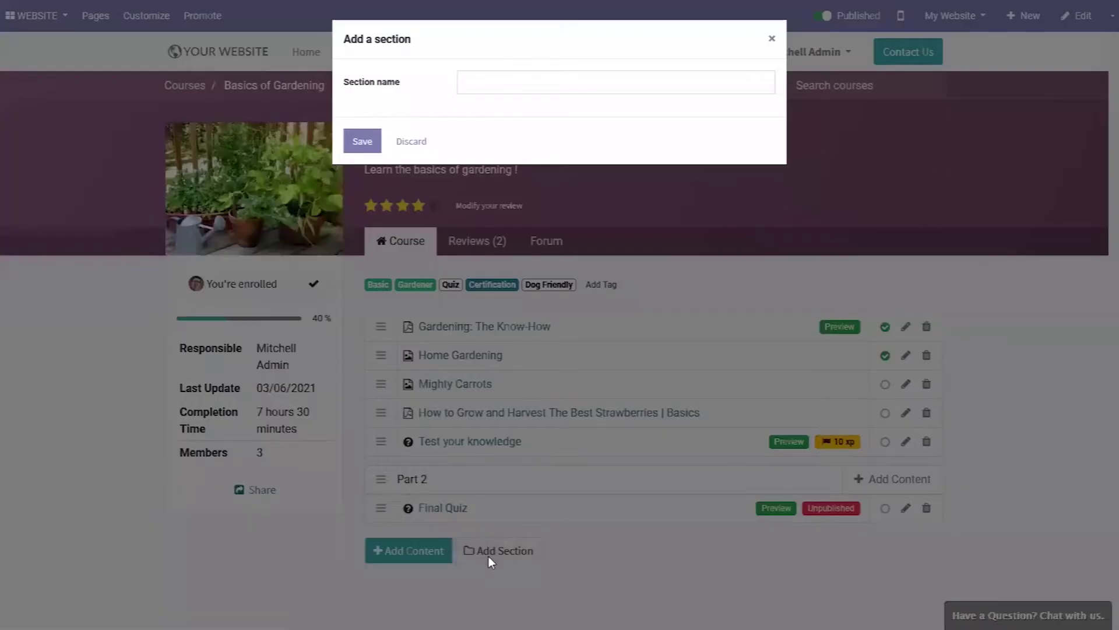
click(770, 42)
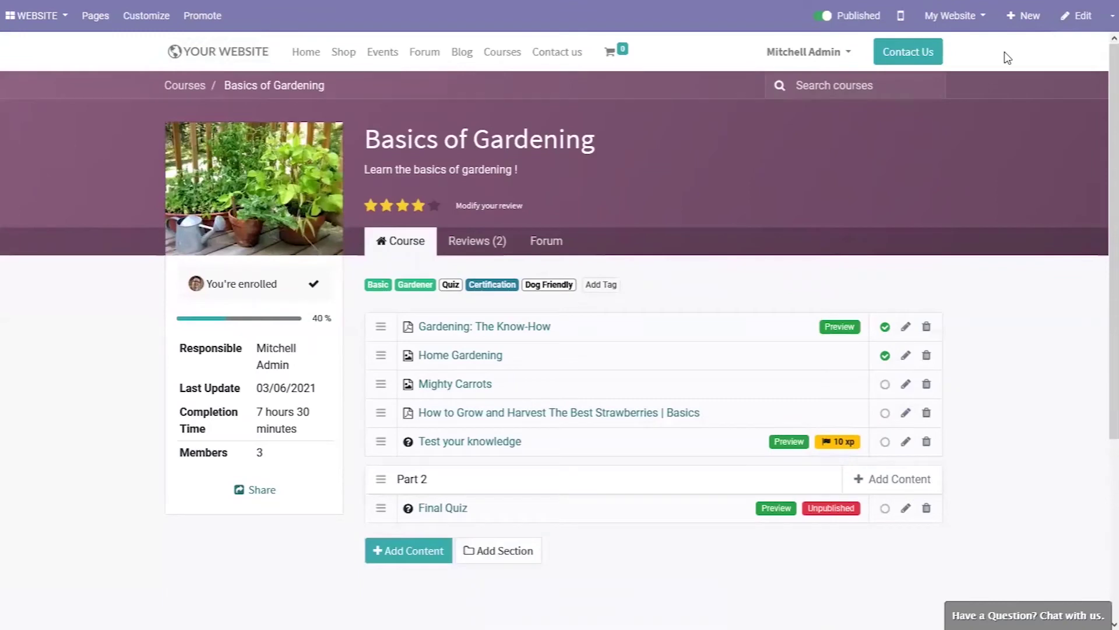
- Go through the course lessons Mighty Carrots and How to Grow and Harvest The Best Strawberries | Basics
mouse_move(874, 333)
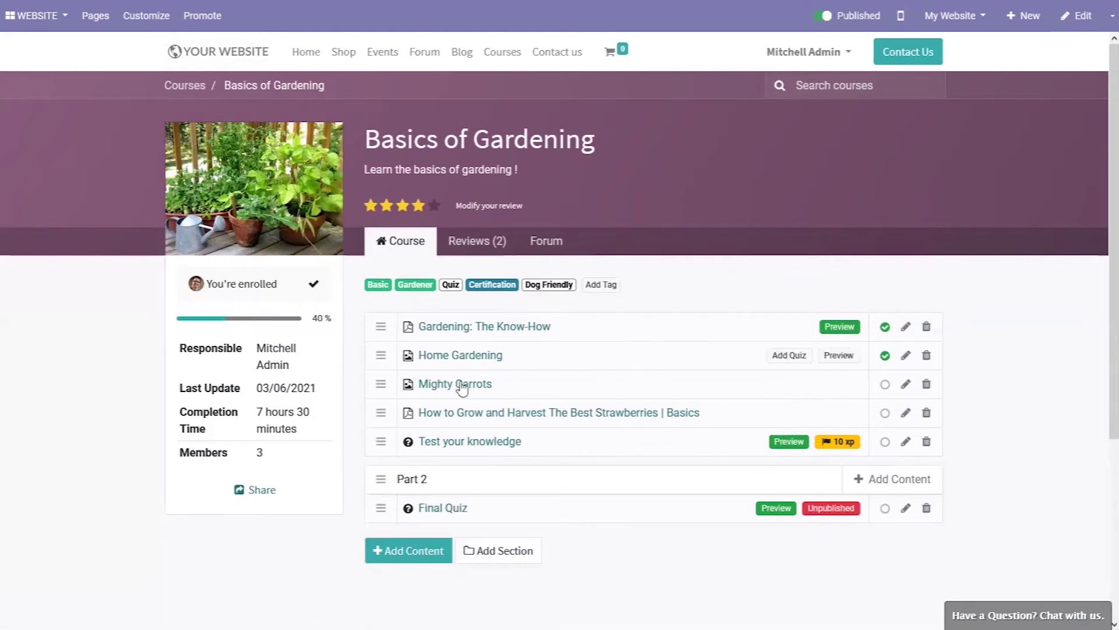
click(441, 386)
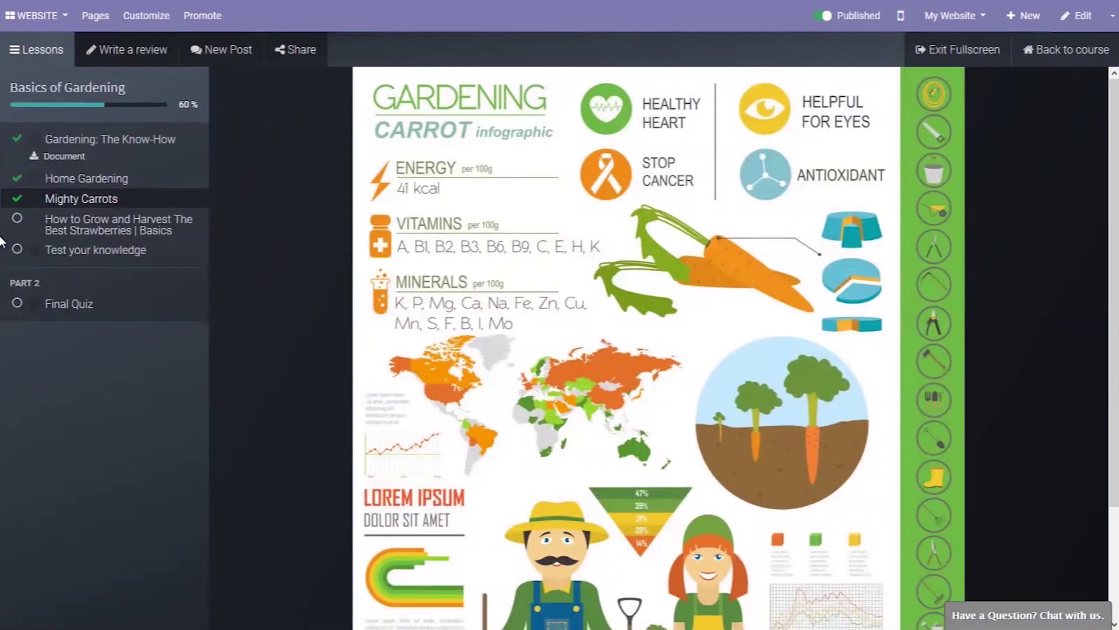
click(18, 220)
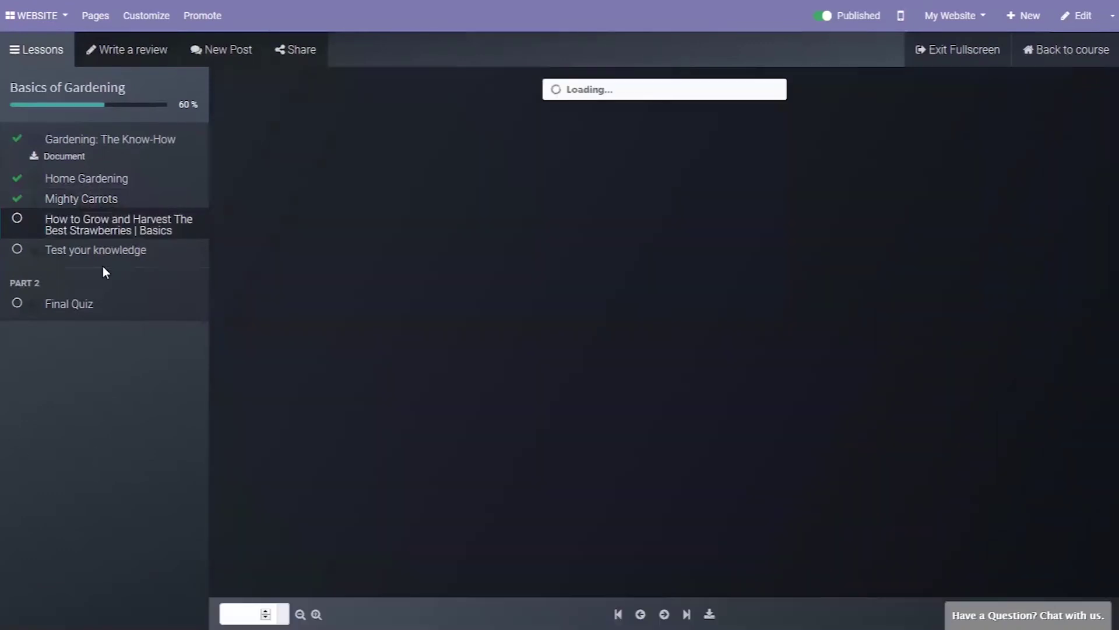
- Complete the Test your knowledge quiz by submitting the answers "A fruit" and "A shovel"
click(16, 246)
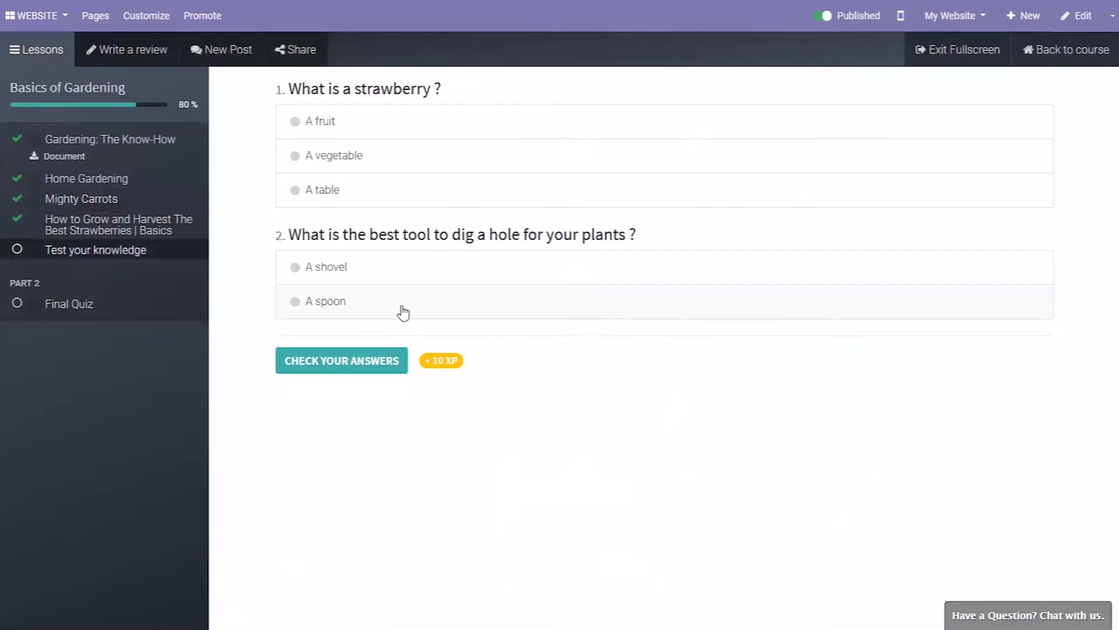
click(294, 122)
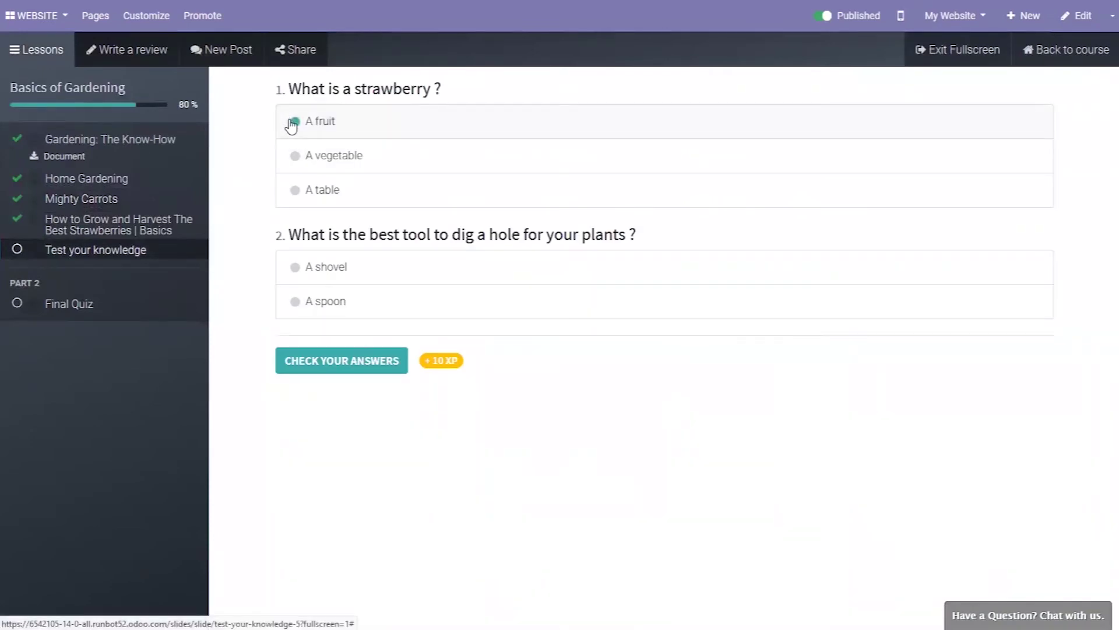
click(299, 273)
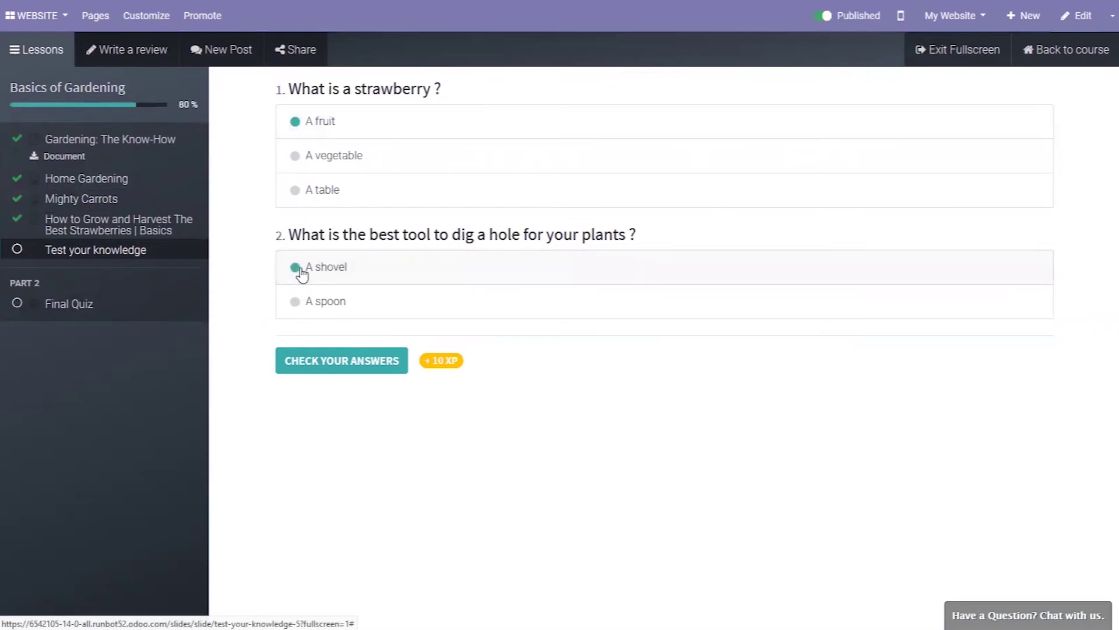
click(379, 367)
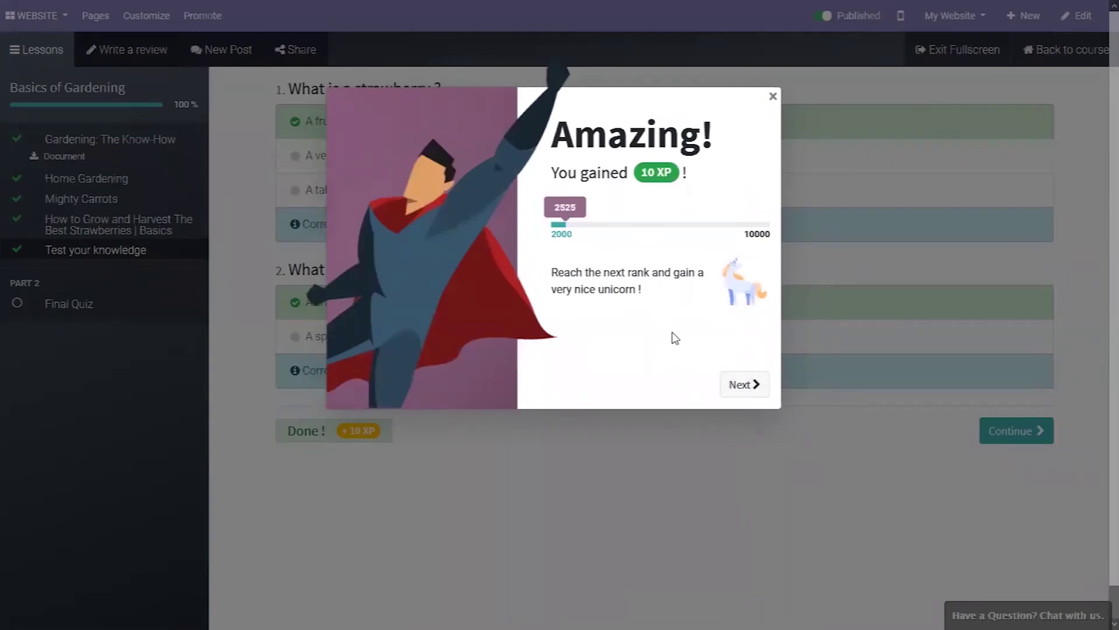
- Continue to the Final Quiz, submit it and return to the Basics of Gardening course page
click(739, 382)
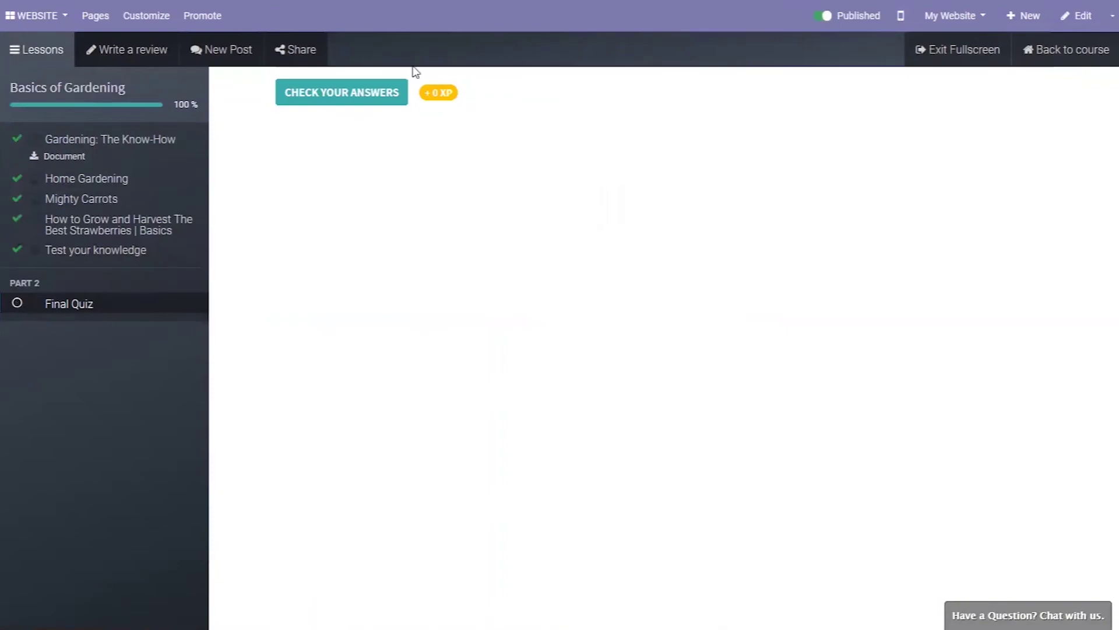
click(360, 92)
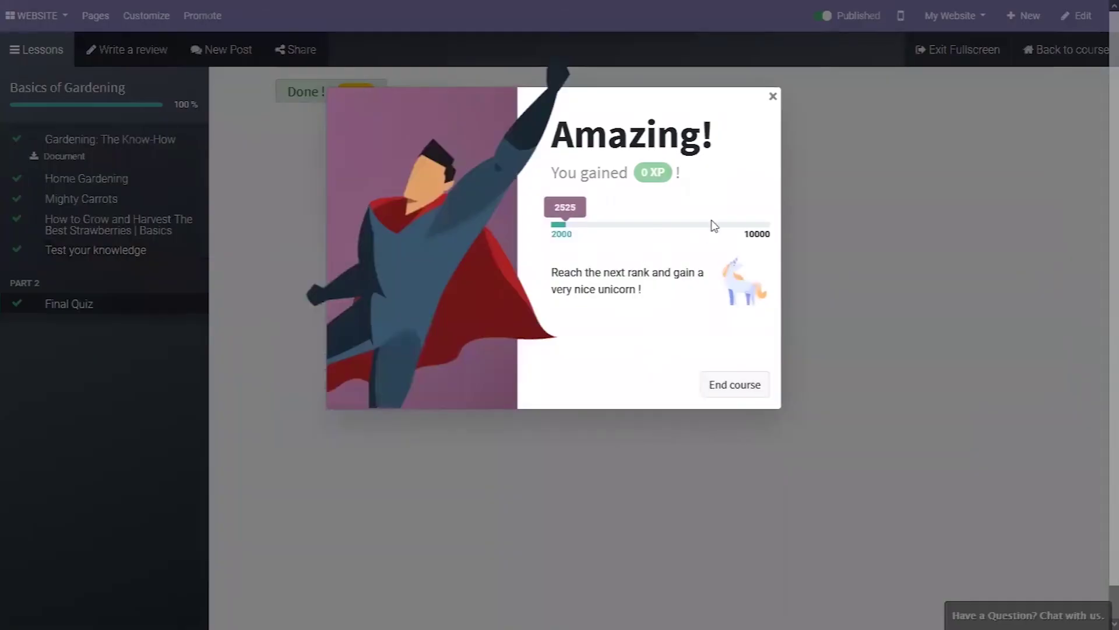
click(773, 96)
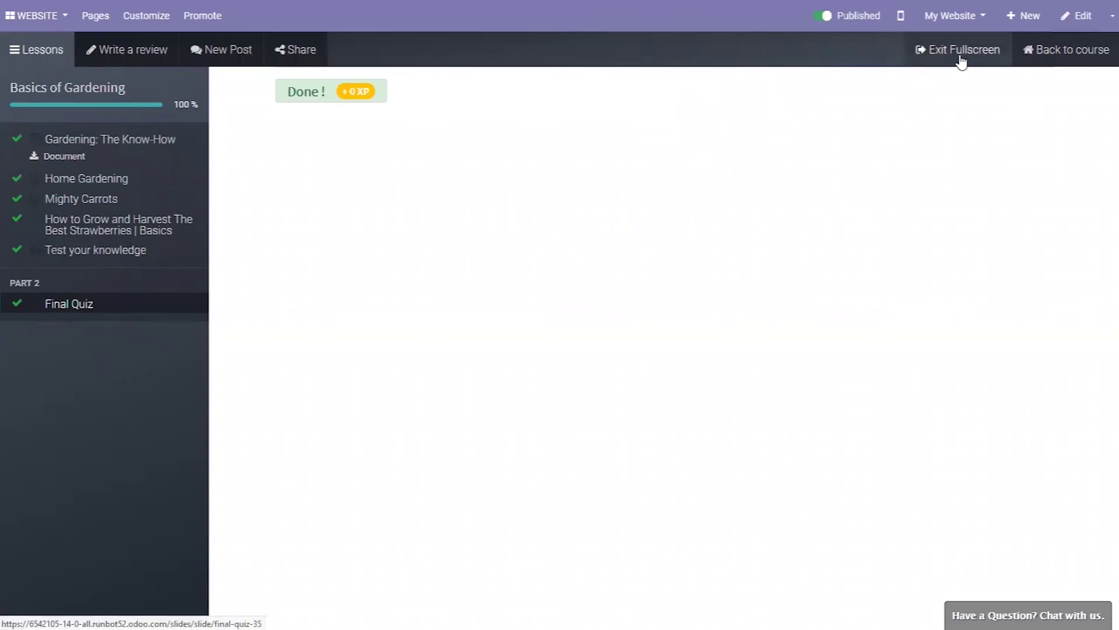
click(1055, 52)
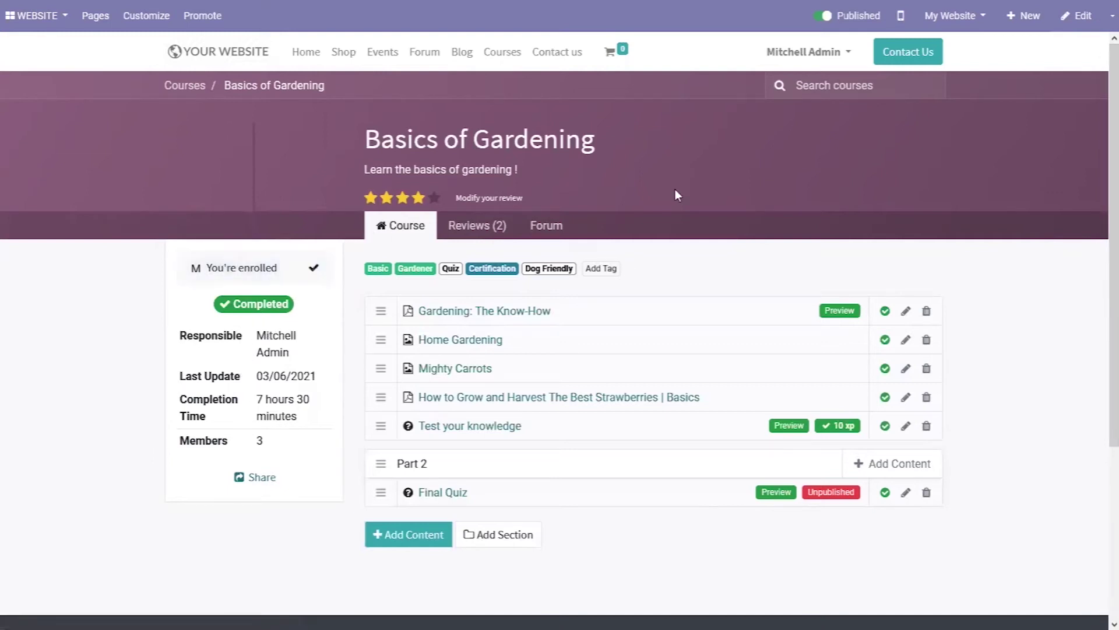
- Examine the average rating, the star breakdown and the individual reviews of the Basics of Gardening course
click(452, 238)
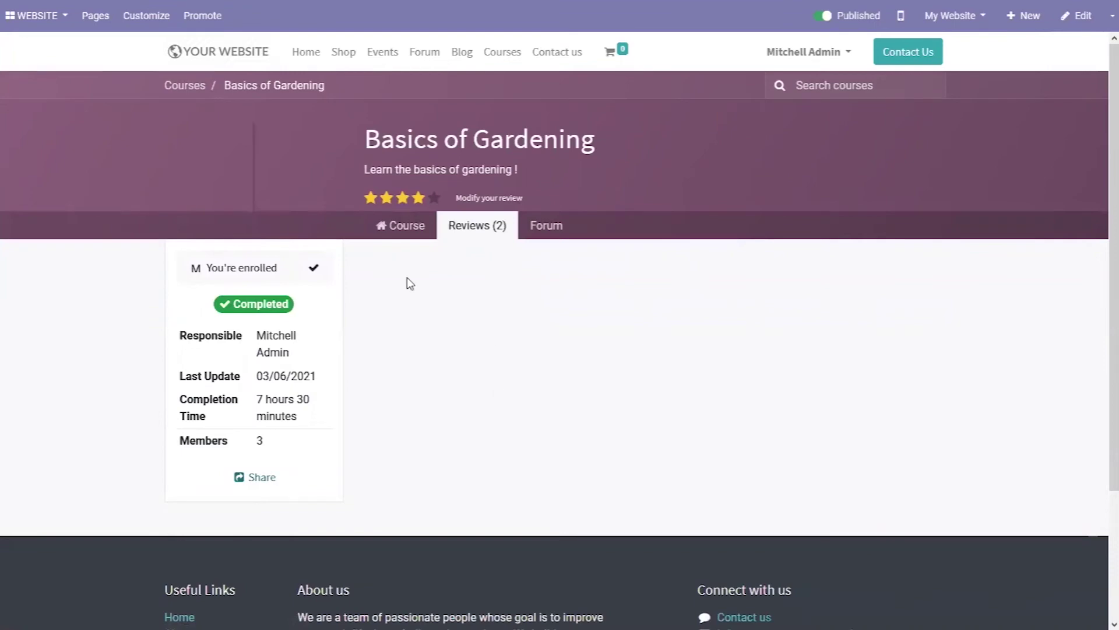
scroll(525, 221, down, 2)
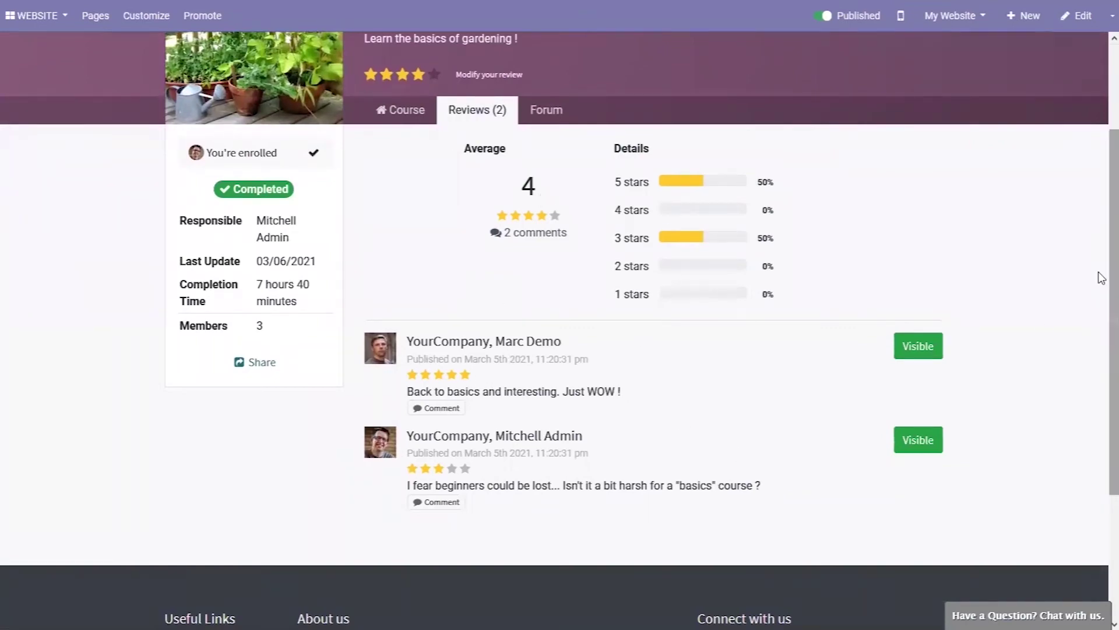
scroll(1100, 338, down, 2)
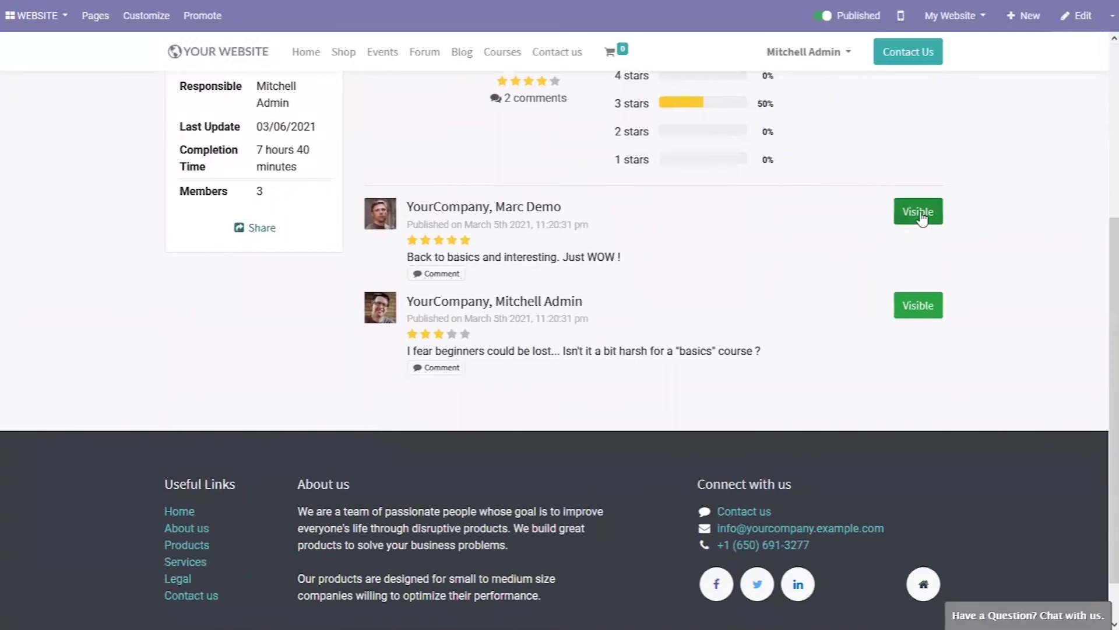
scroll(1104, 430, up, 4)
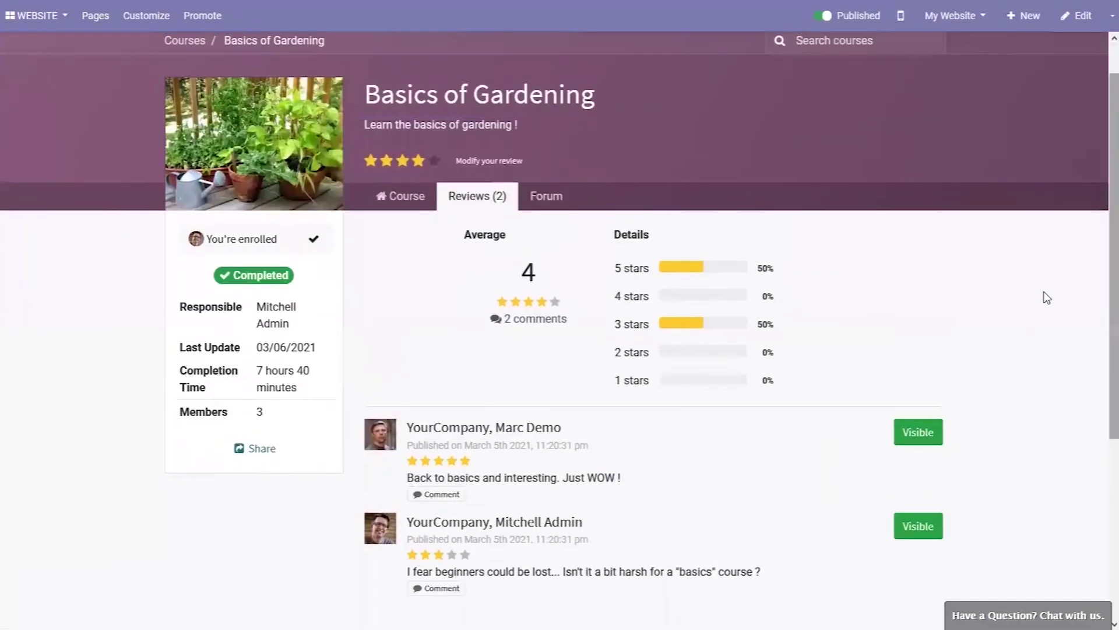
- Open the course forum and try to upvote the question "What is the best fertilizer for tulips ?"
click(534, 205)
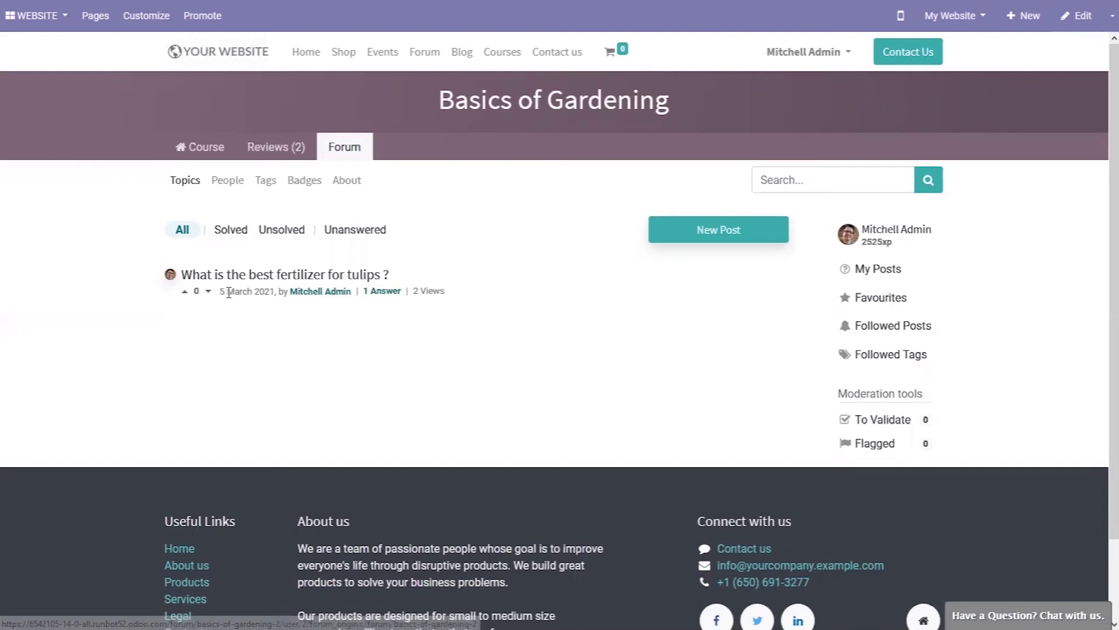
click(185, 291)
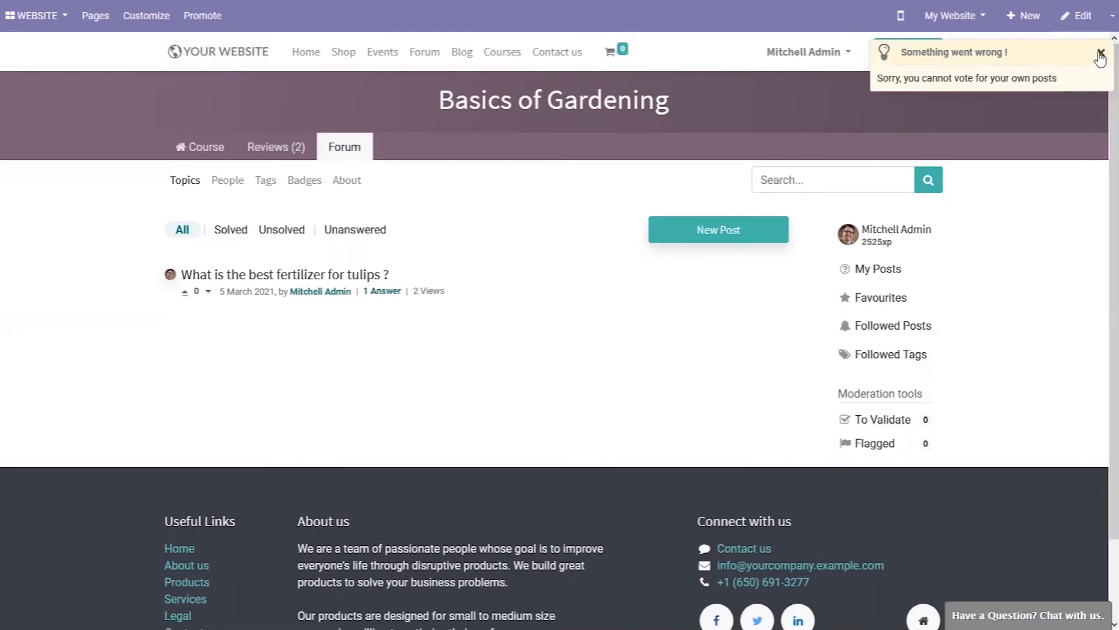
click(1101, 55)
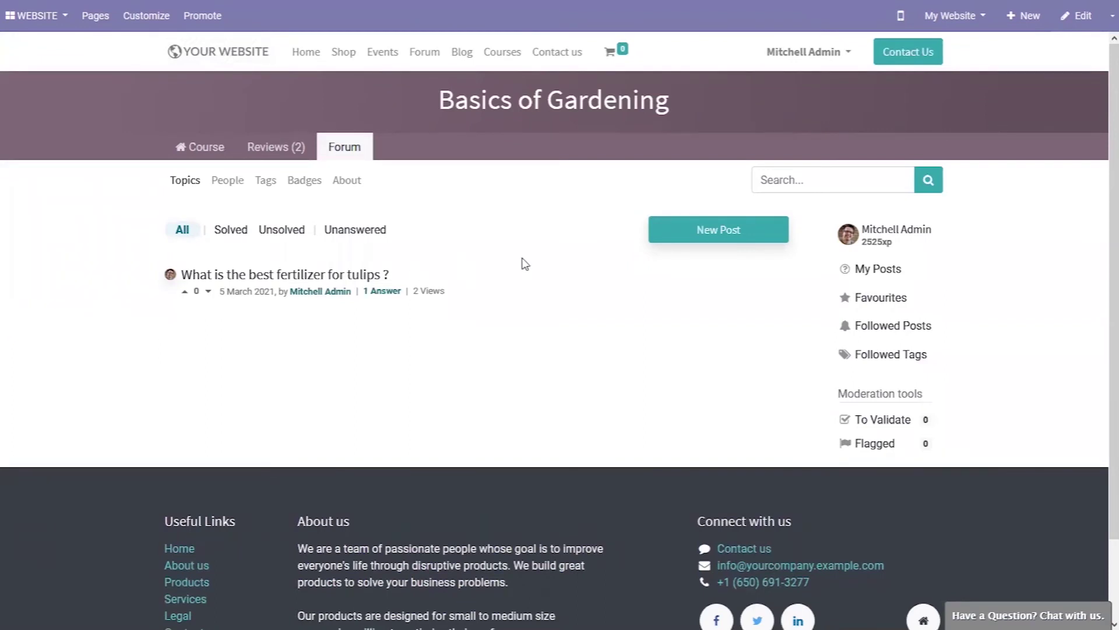
- Try to upvote the loam answer to the tulip fertilizer question, and post the new answer "dfsdf"
click(370, 291)
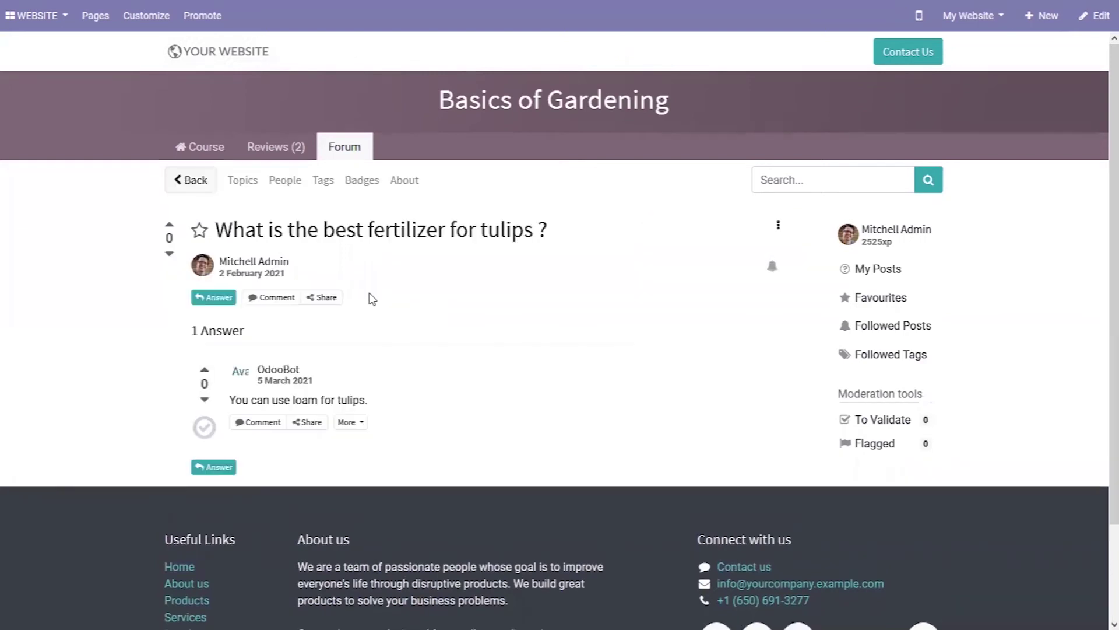
click(204, 371)
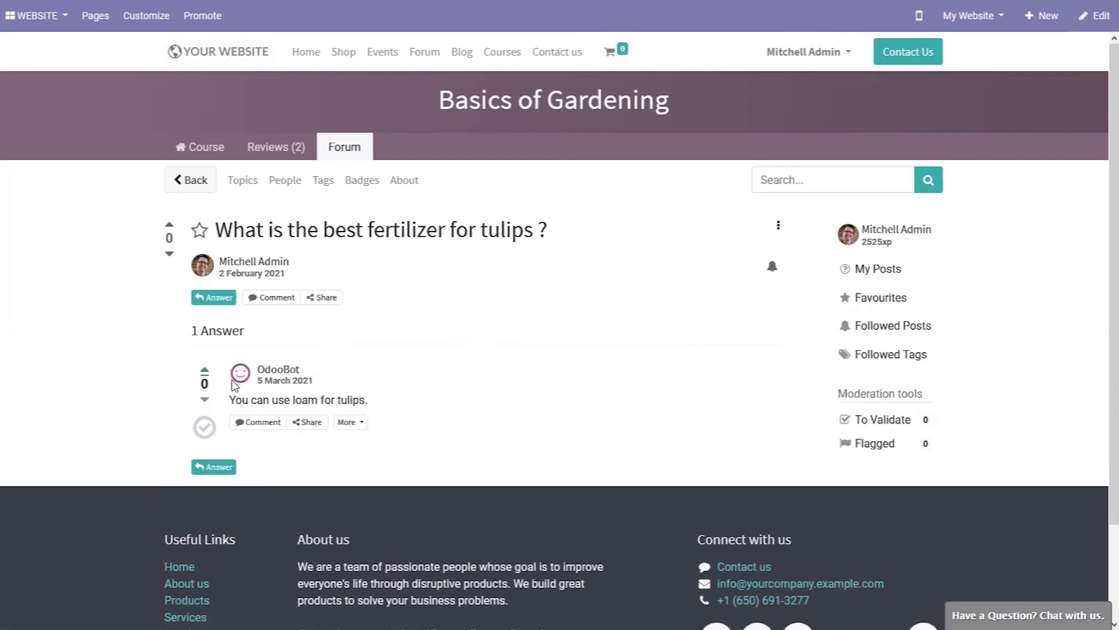
click(213, 467)
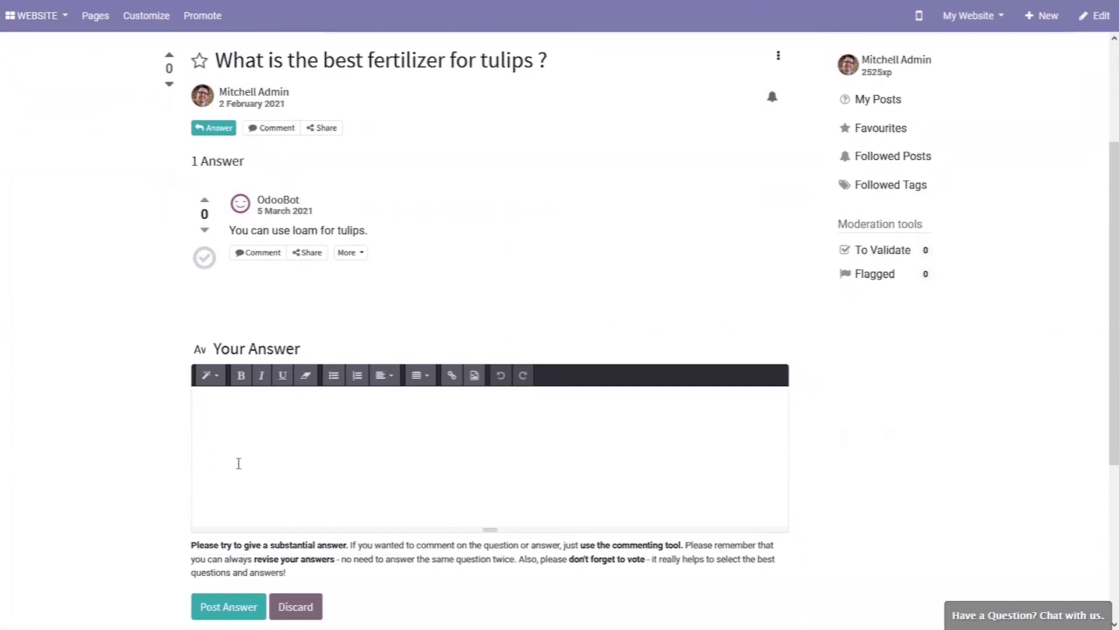
text(dfsdf)
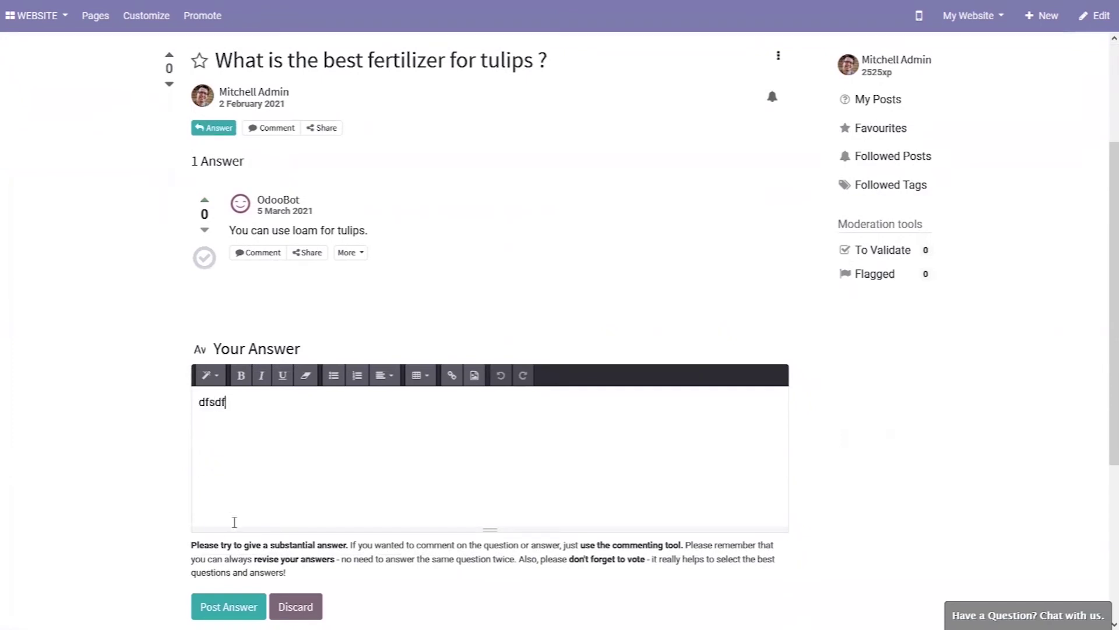
click(228, 606)
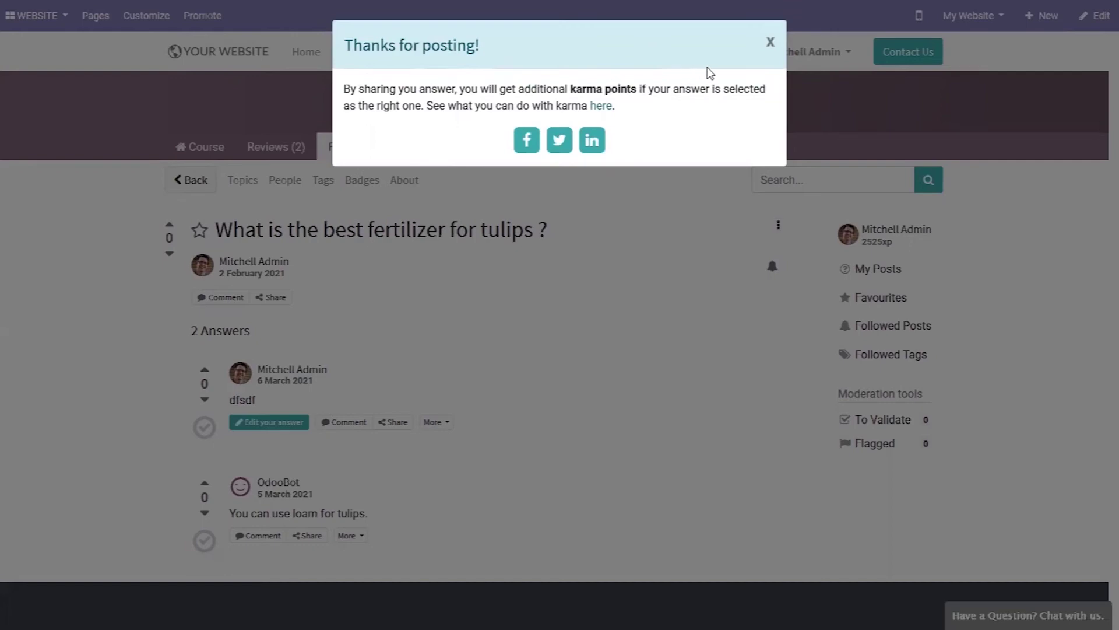
click(770, 42)
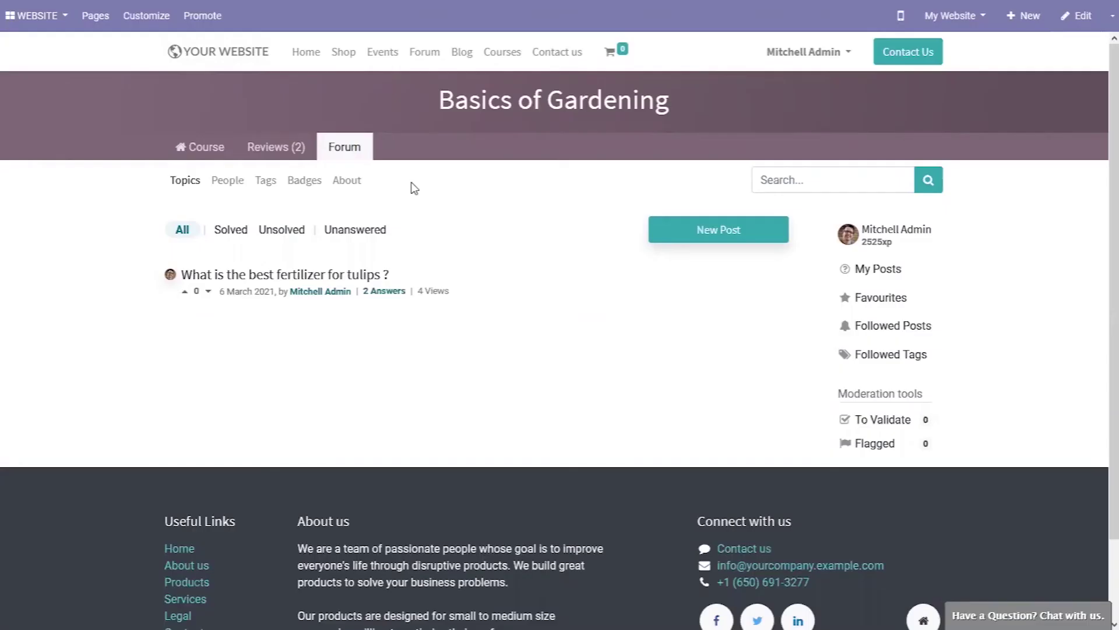
- Lower your own review of the Basics of Gardening course to two stars, submit it and check the course's rating
click(276, 150)
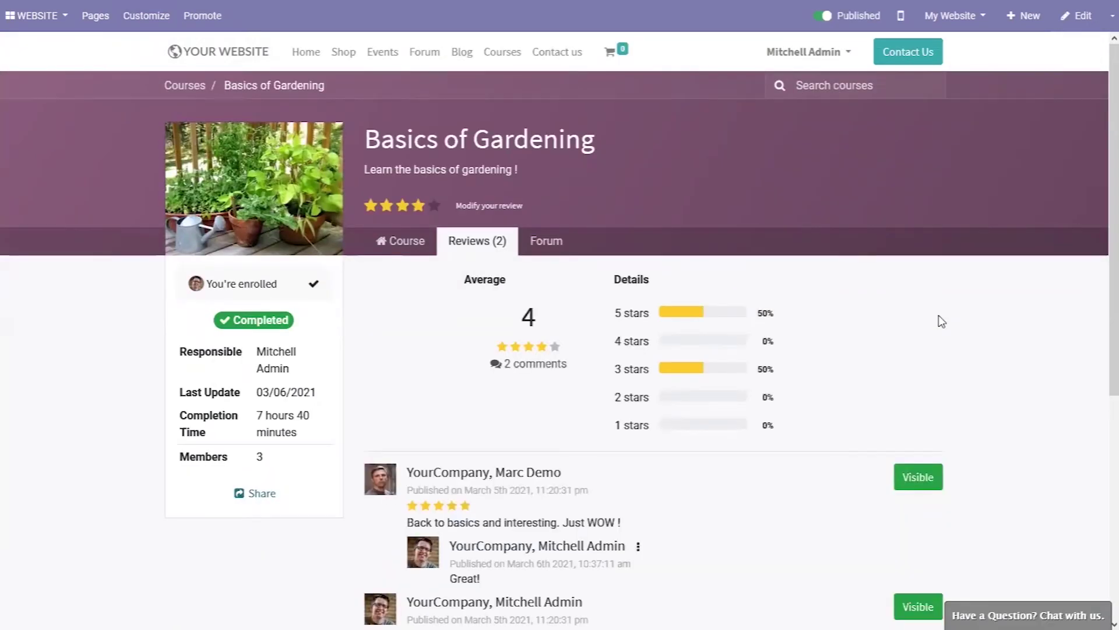
click(481, 206)
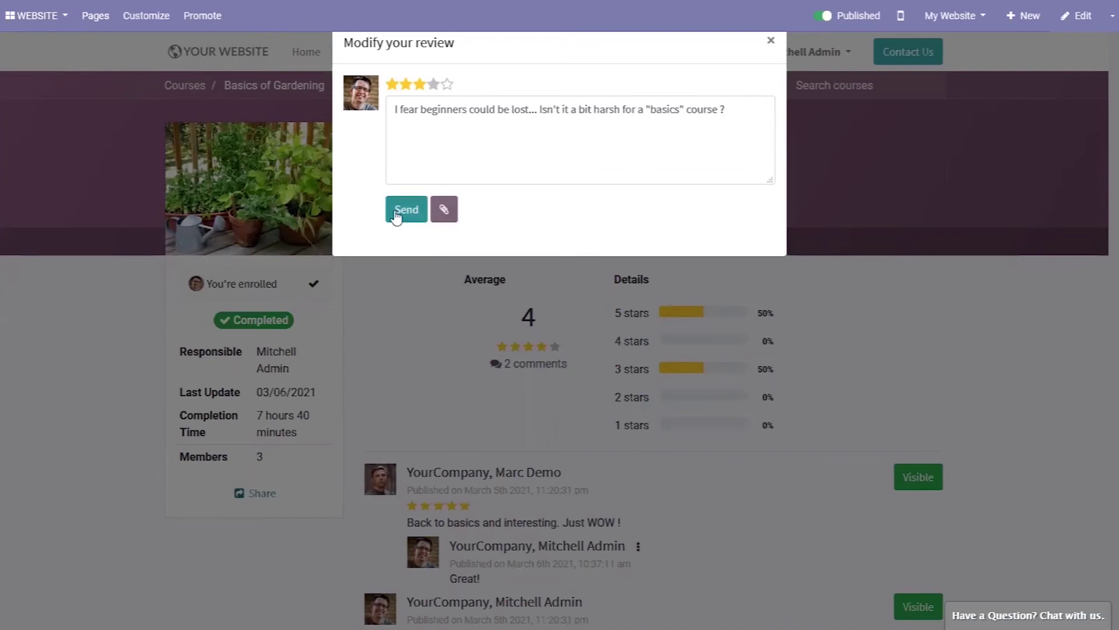
click(405, 88)
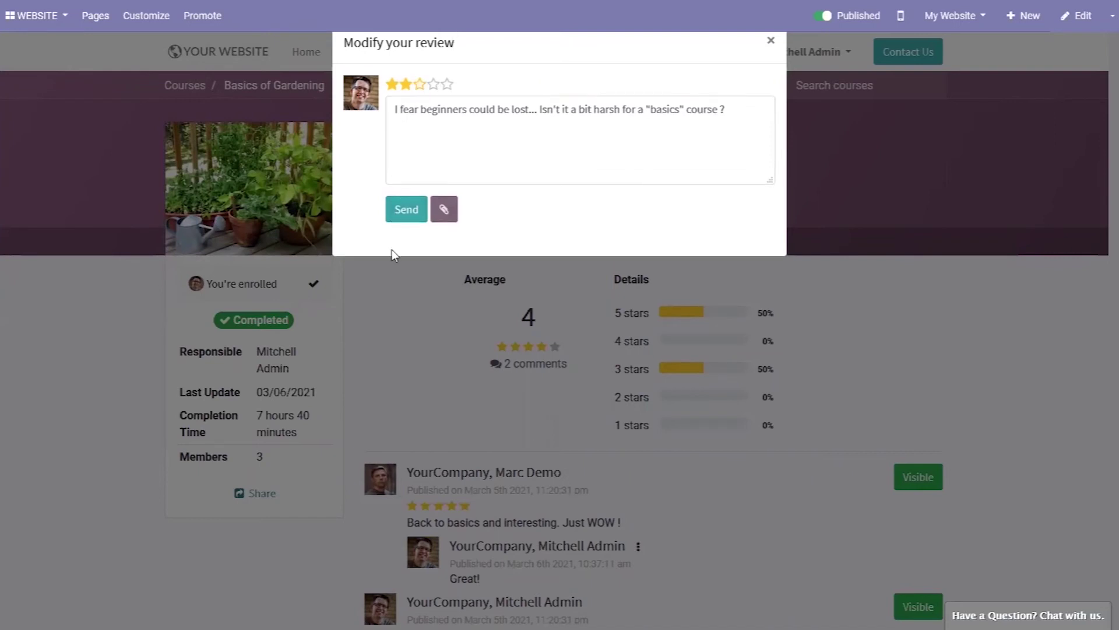
click(392, 209)
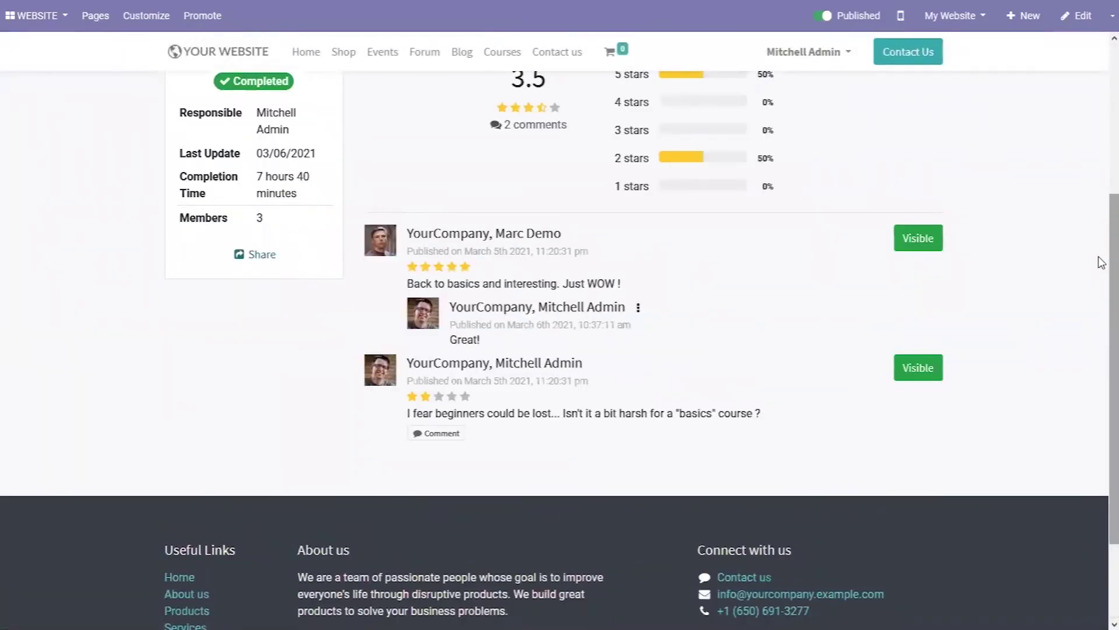
scroll(1102, 245, up, 3)
scroll(1100, 127, up, 1)
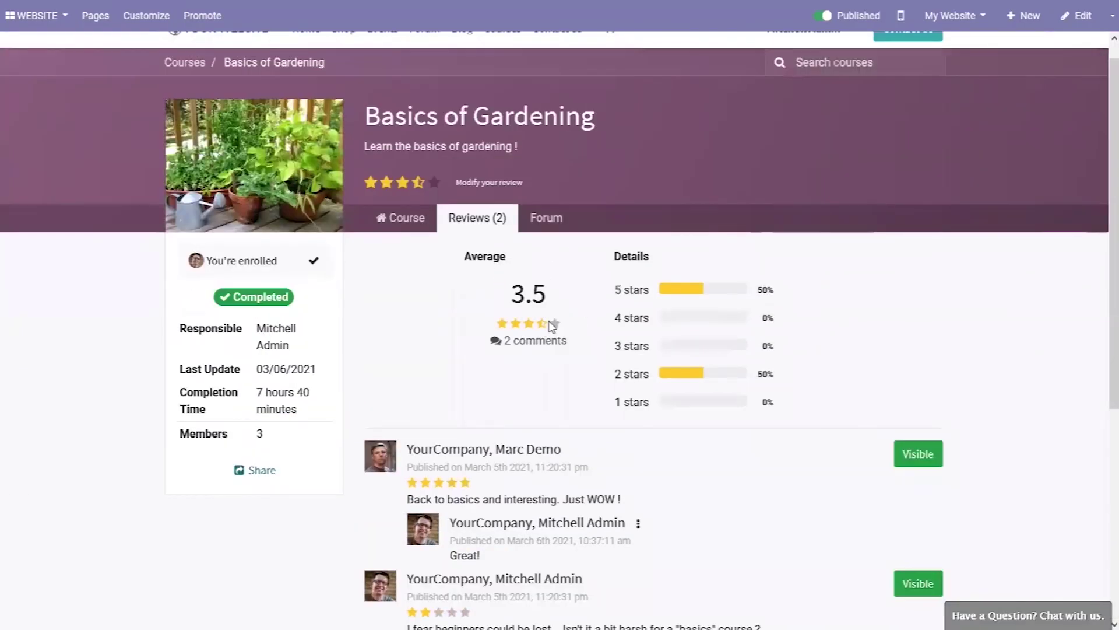
- Return to the eLearning overview and examine the finished attendees and the ratings of the Basics of Gardening course
click(10, 28)
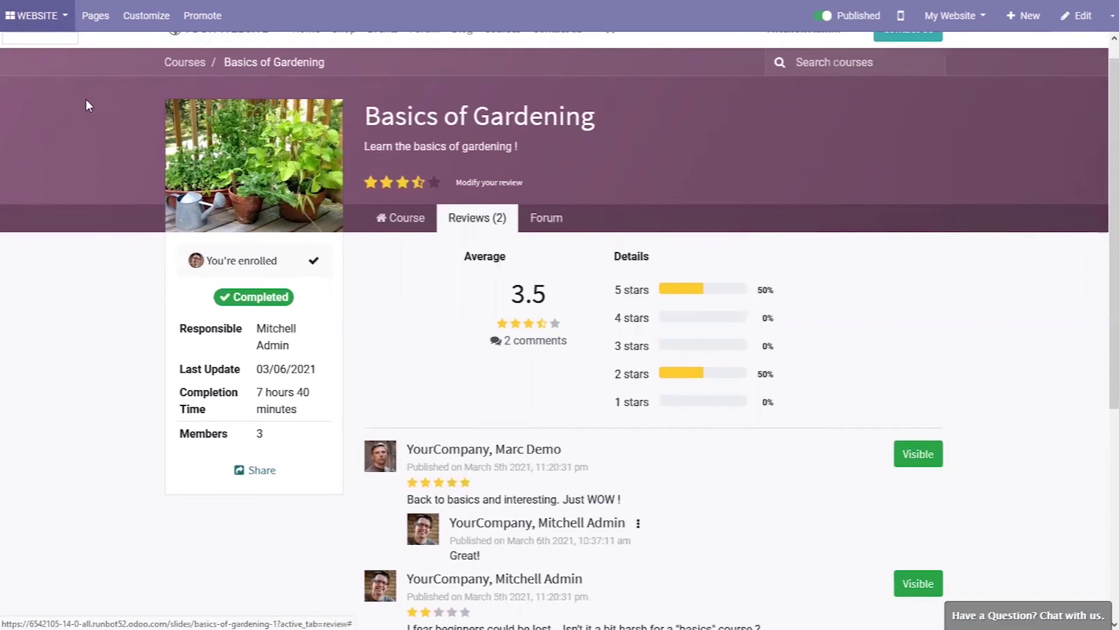
click(12, 8)
click(29, 189)
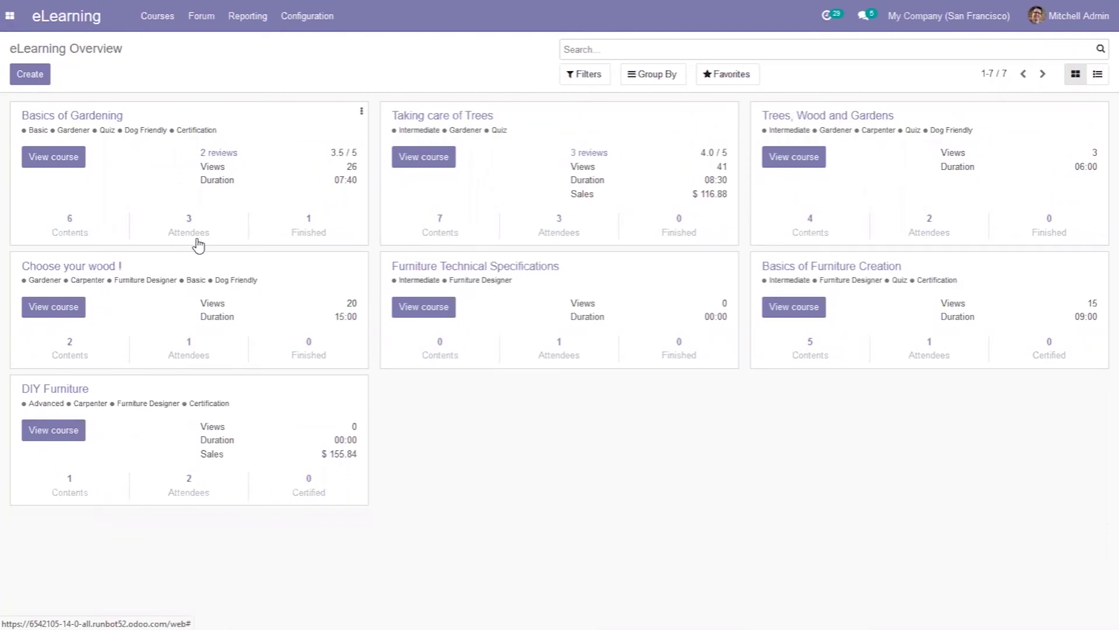
click(313, 225)
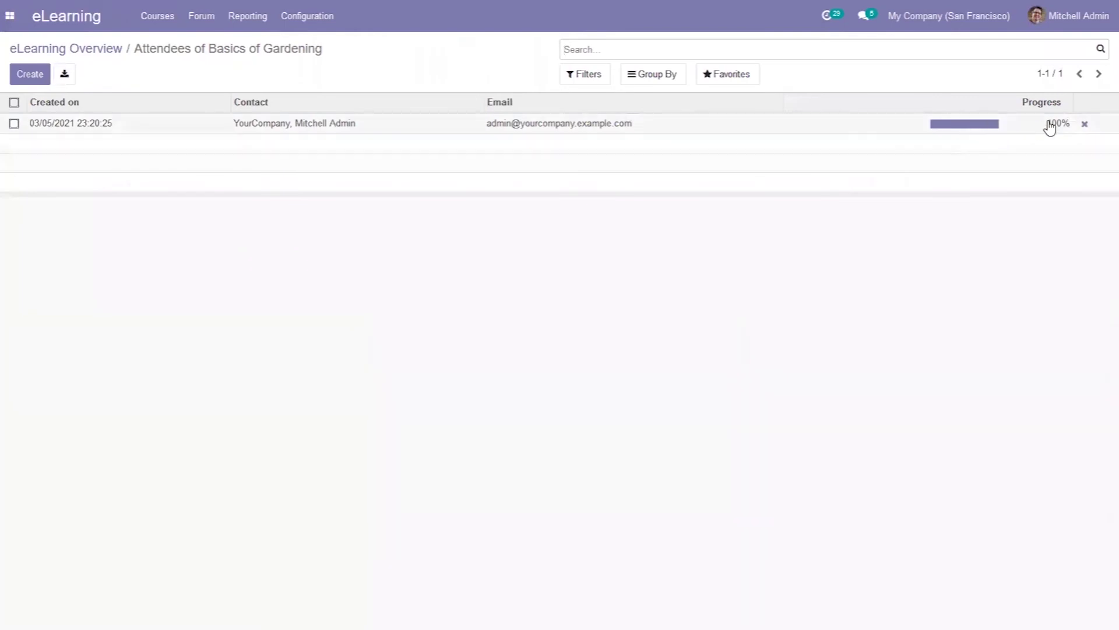
click(96, 52)
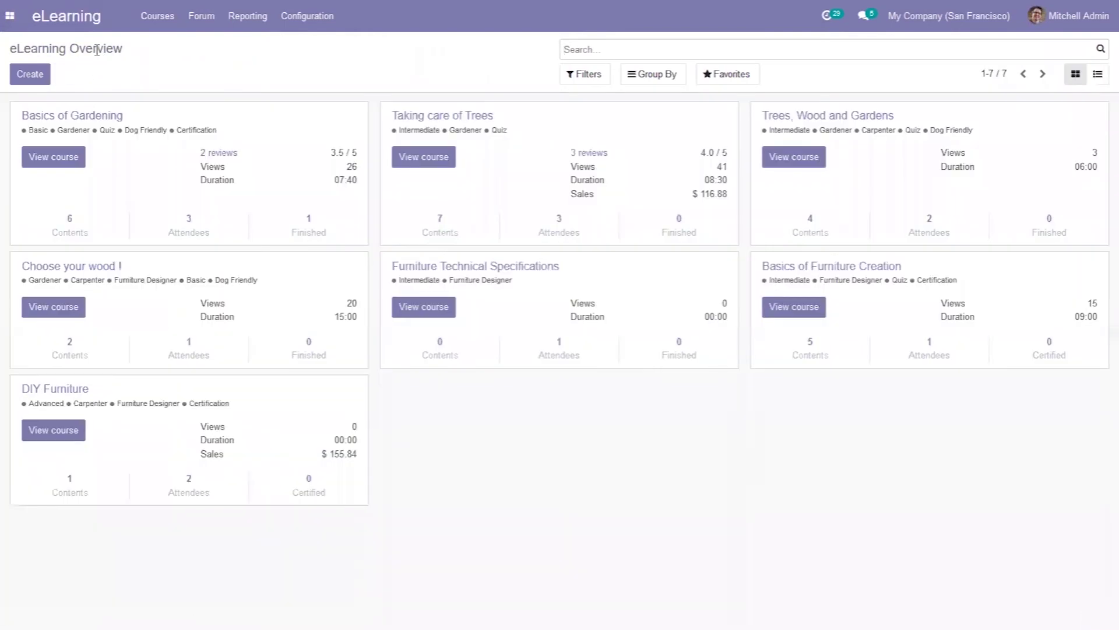
click(222, 153)
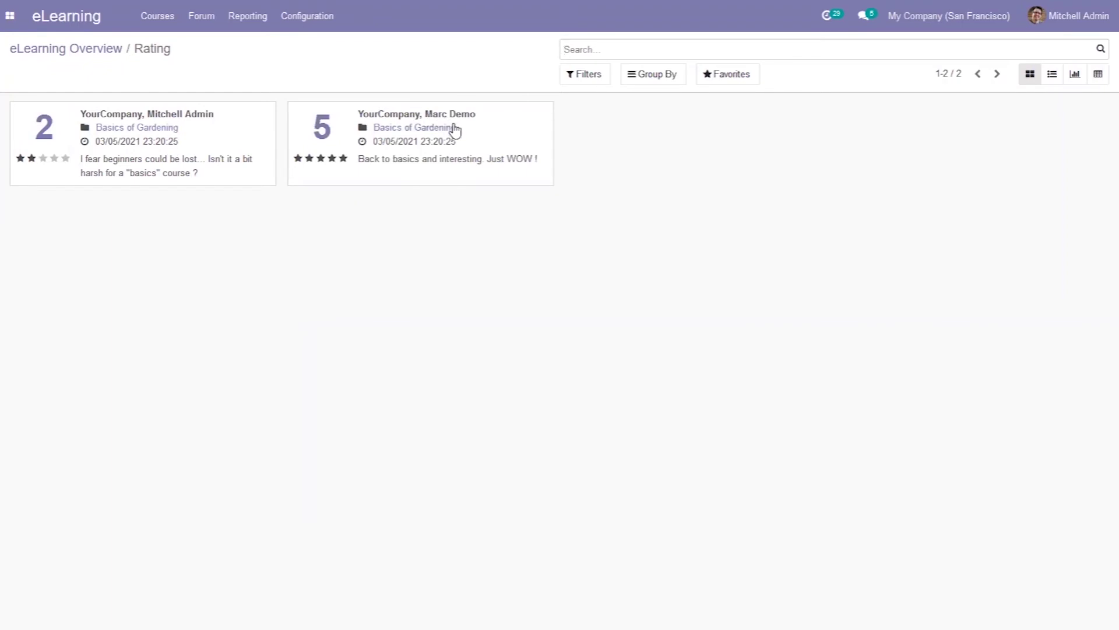
click(100, 50)
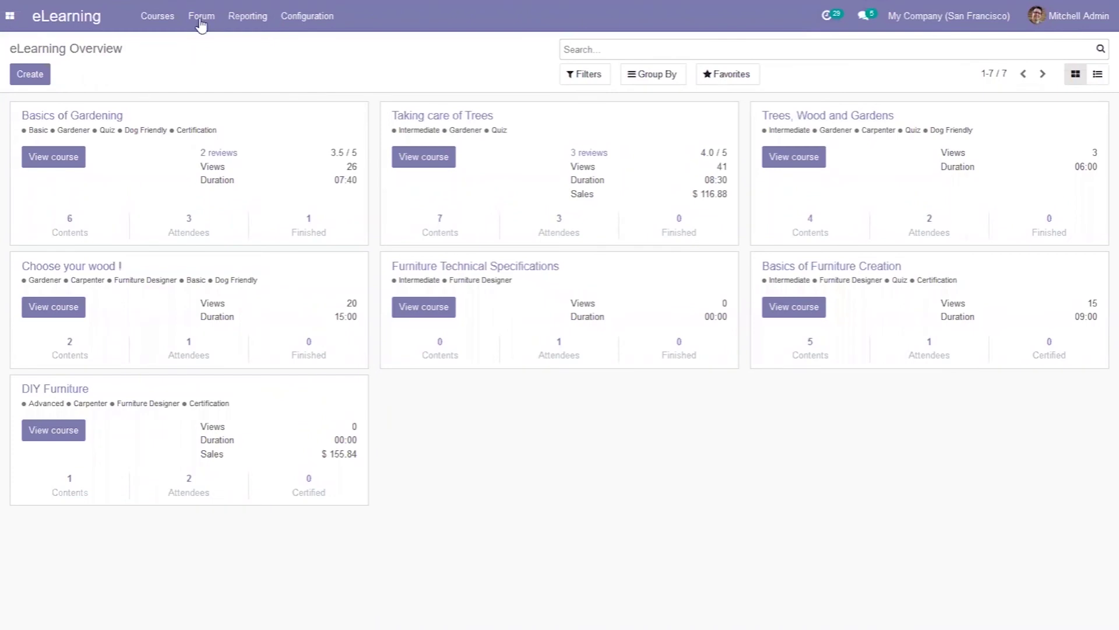
- Open the list of eLearning forums to view their posts, views and answers
click(288, 23)
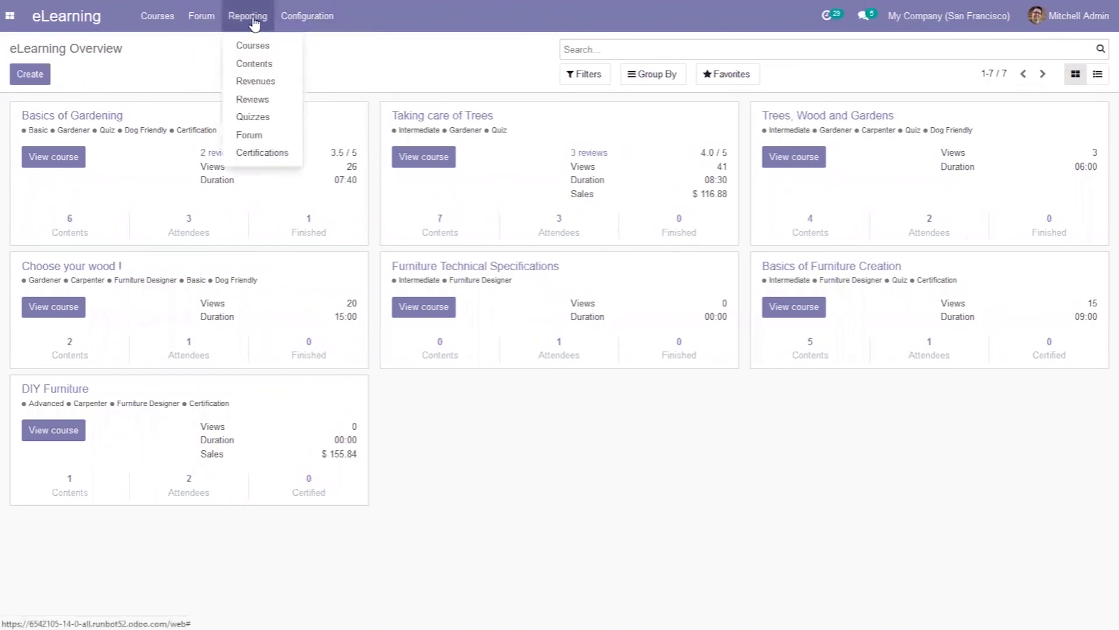
mouse_move(200, 17)
click(209, 47)
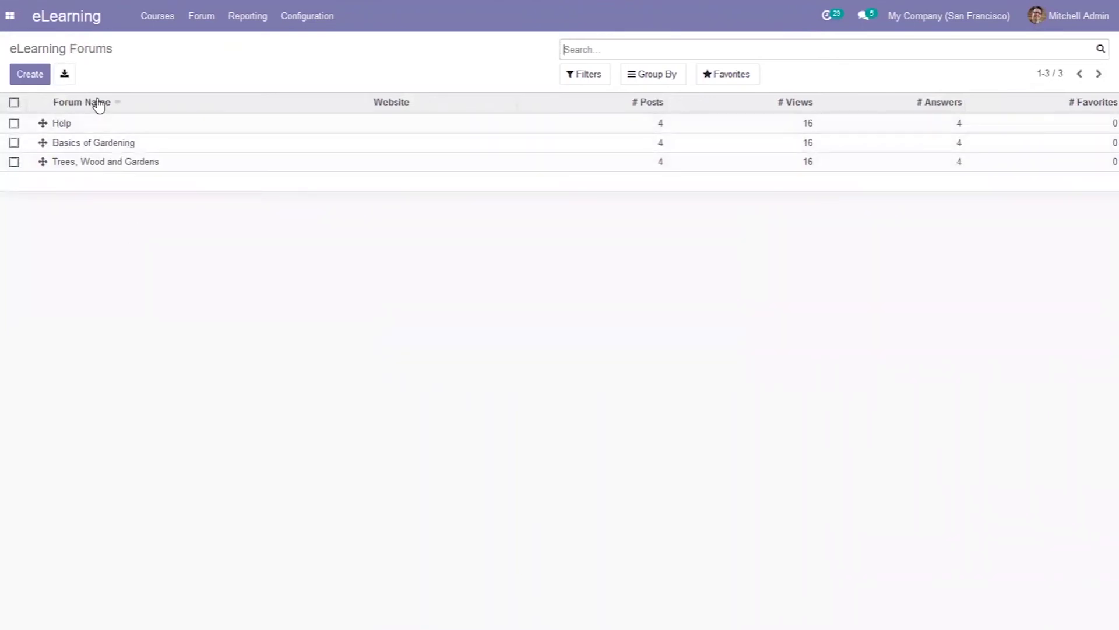
click(202, 27)
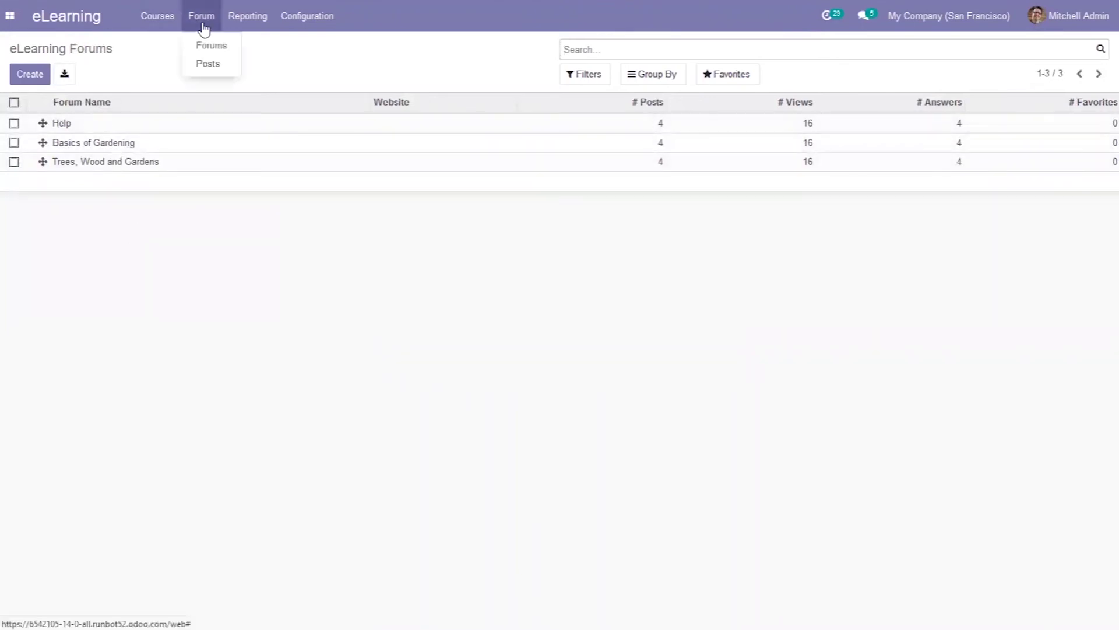
- Open the Help forum for editing and examine its karma gains and karma related rights
click(138, 130)
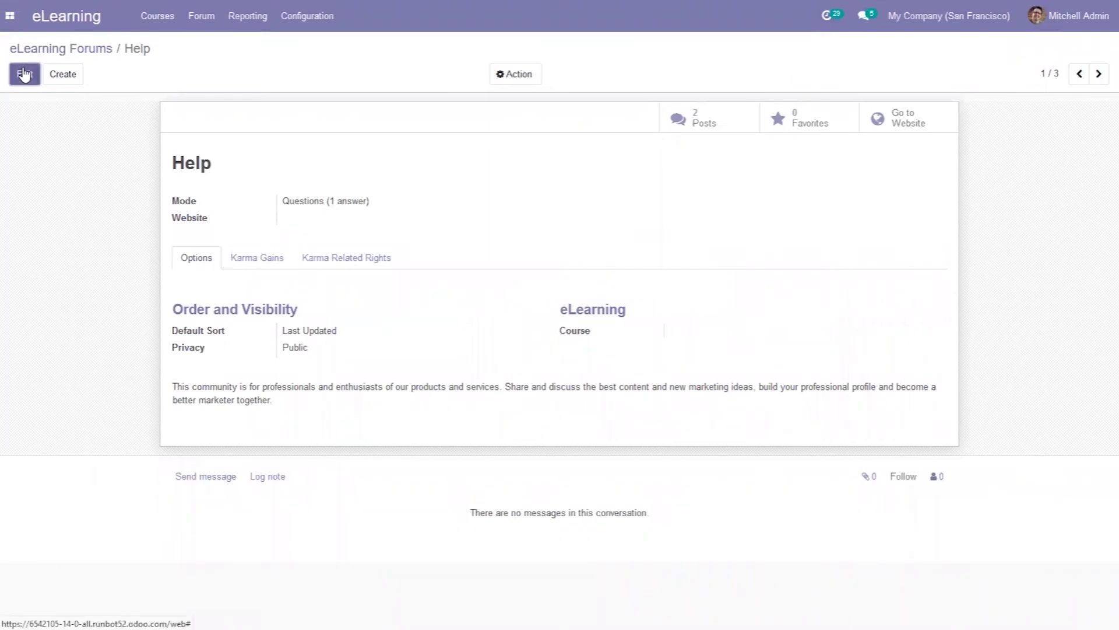
click(258, 262)
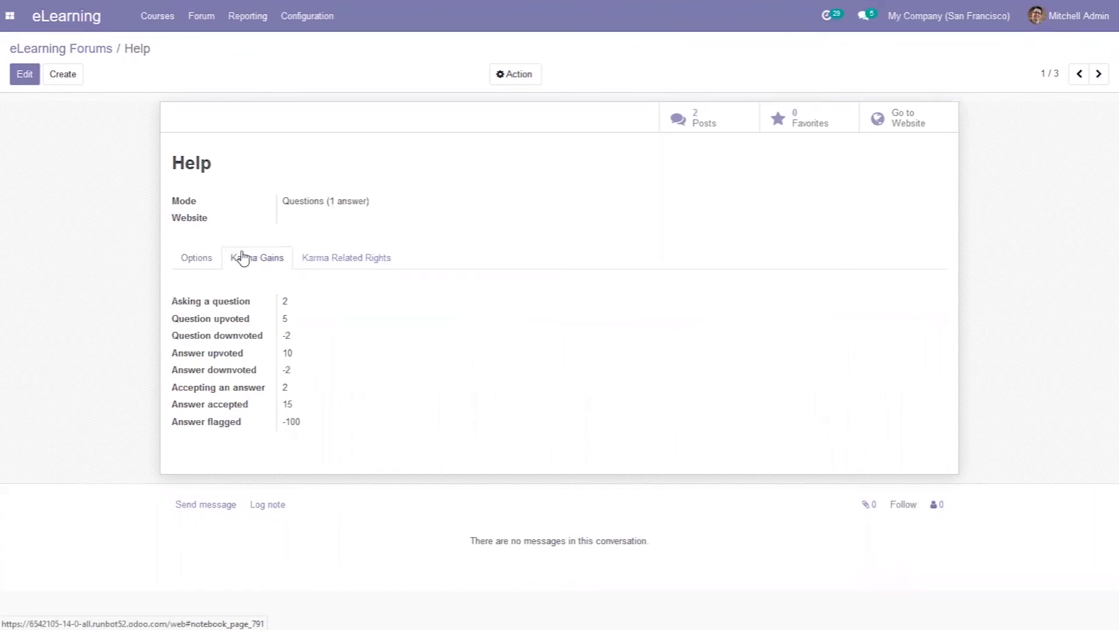
click(27, 74)
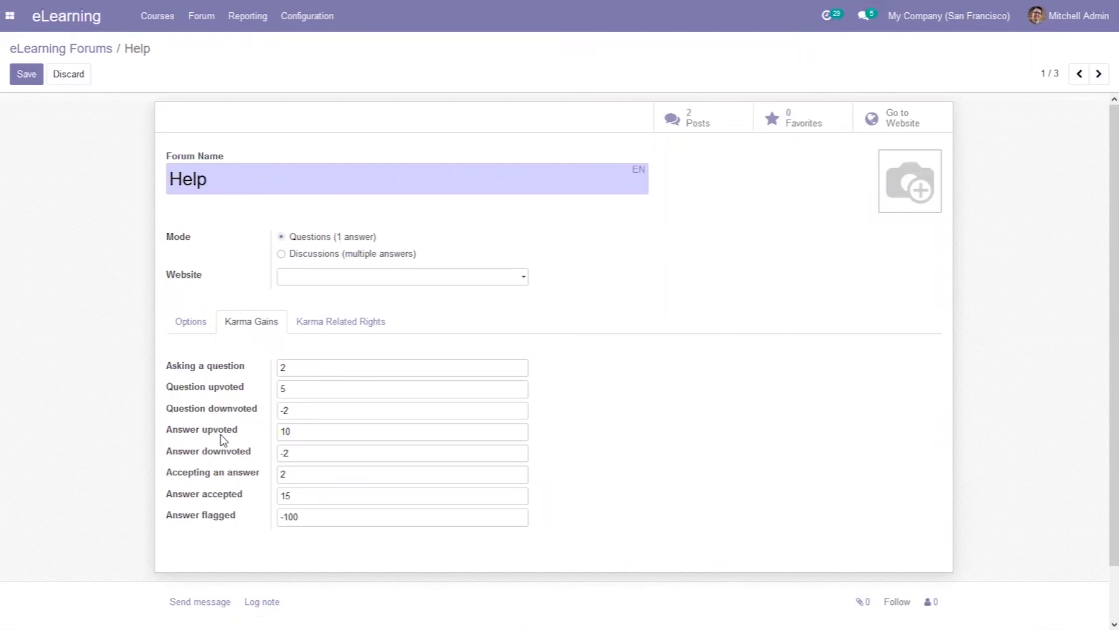
click(314, 324)
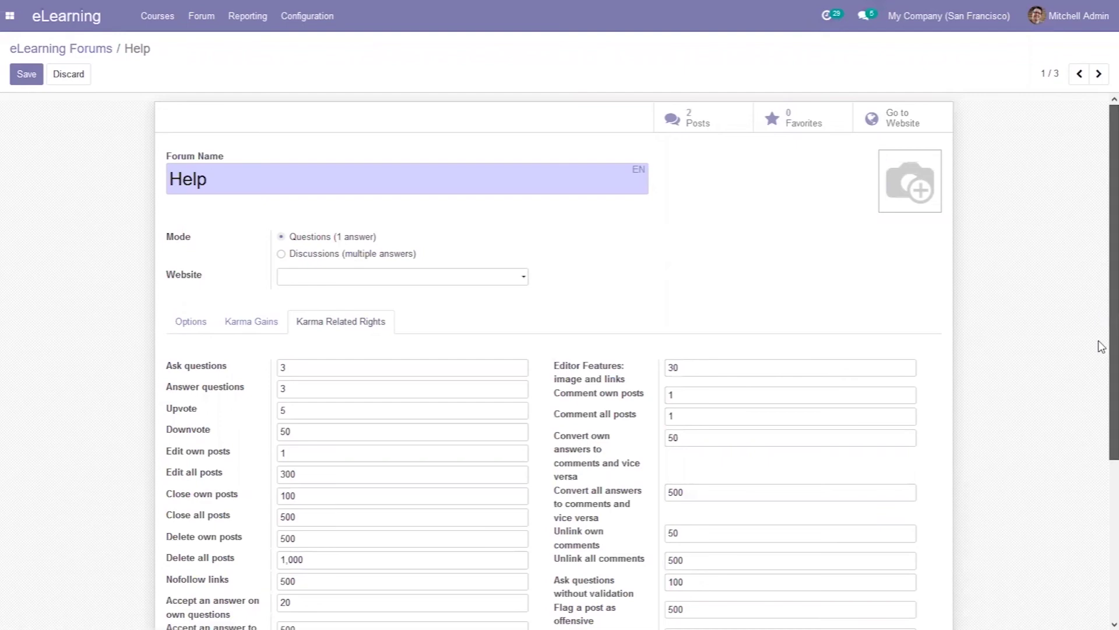
scroll(1098, 345, down, 5)
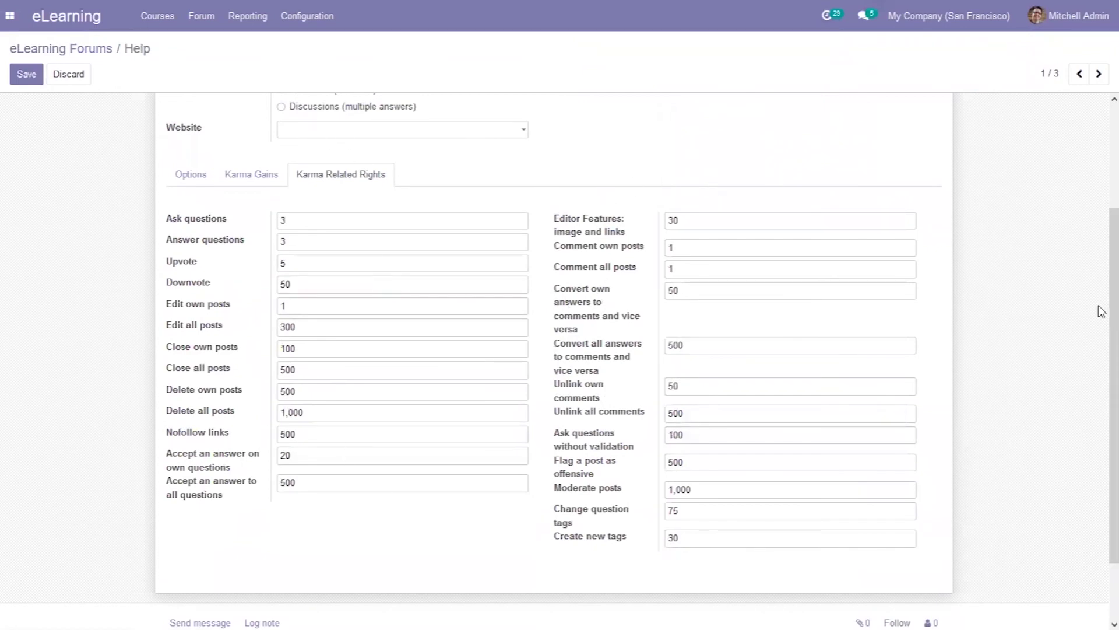
scroll(1099, 216, up, 5)
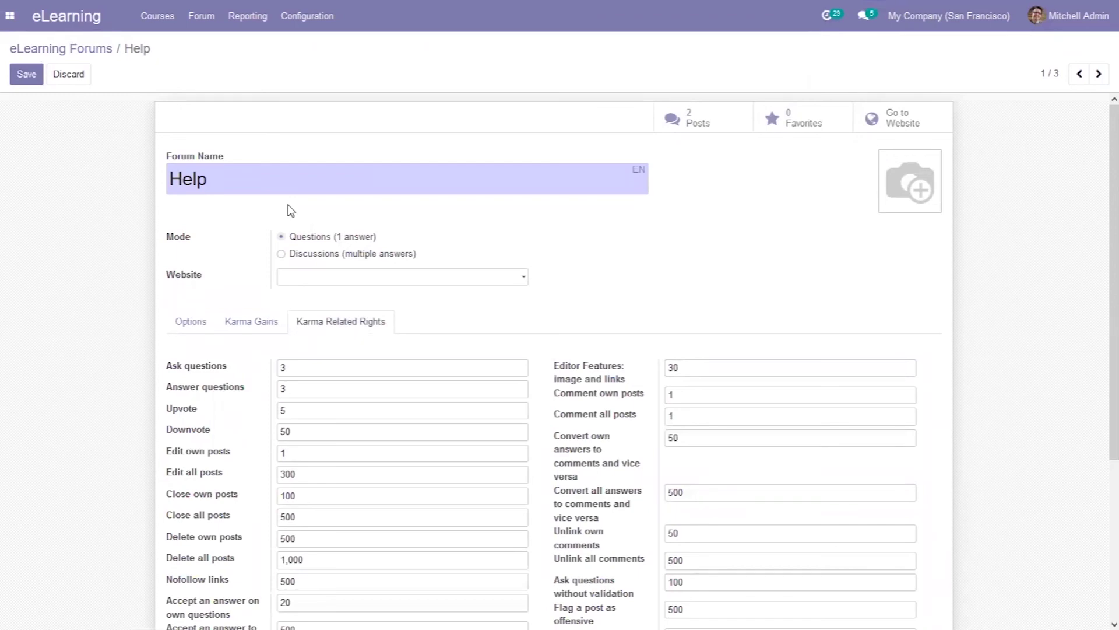
- Save the Help forum without changes and open the list of eLearning forum posts
click(27, 74)
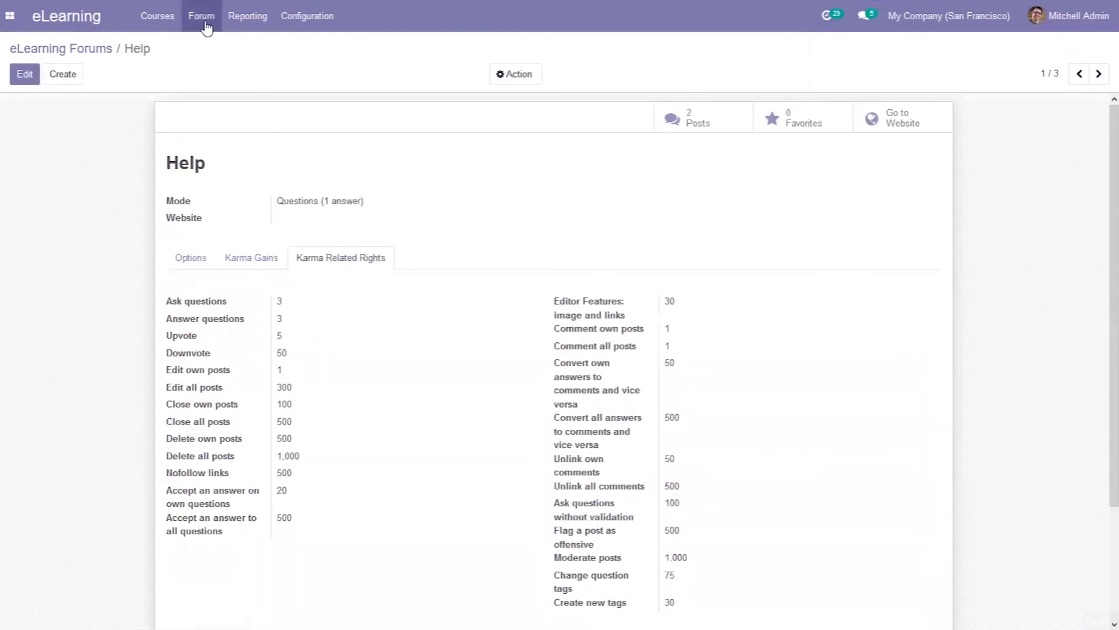
click(204, 22)
click(210, 68)
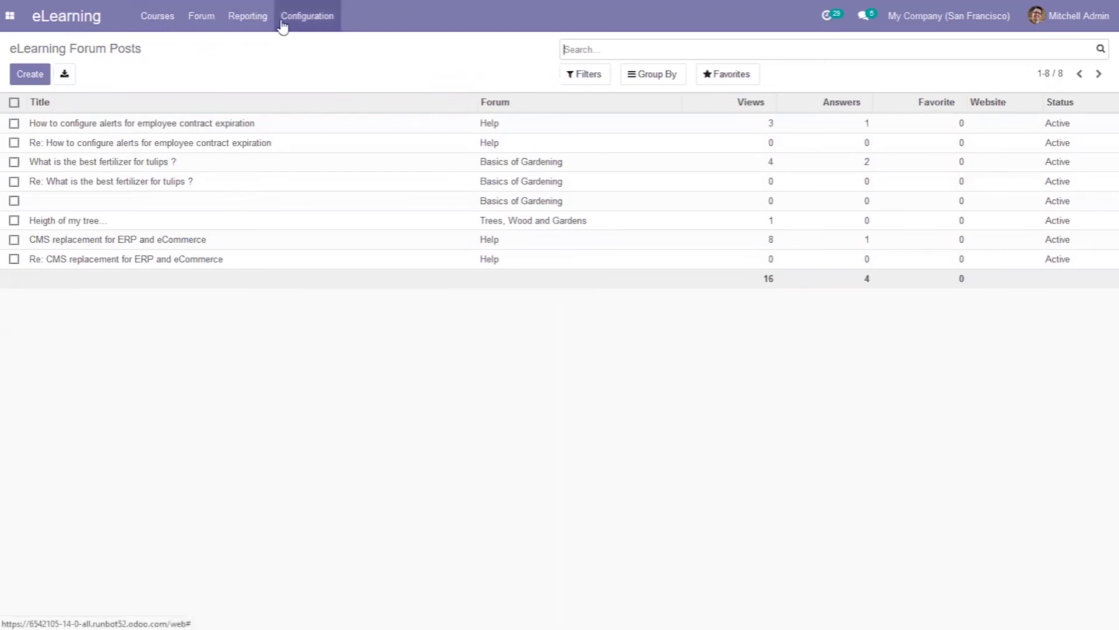
- View the configured course groups and content tags of the eLearning app
click(283, 23)
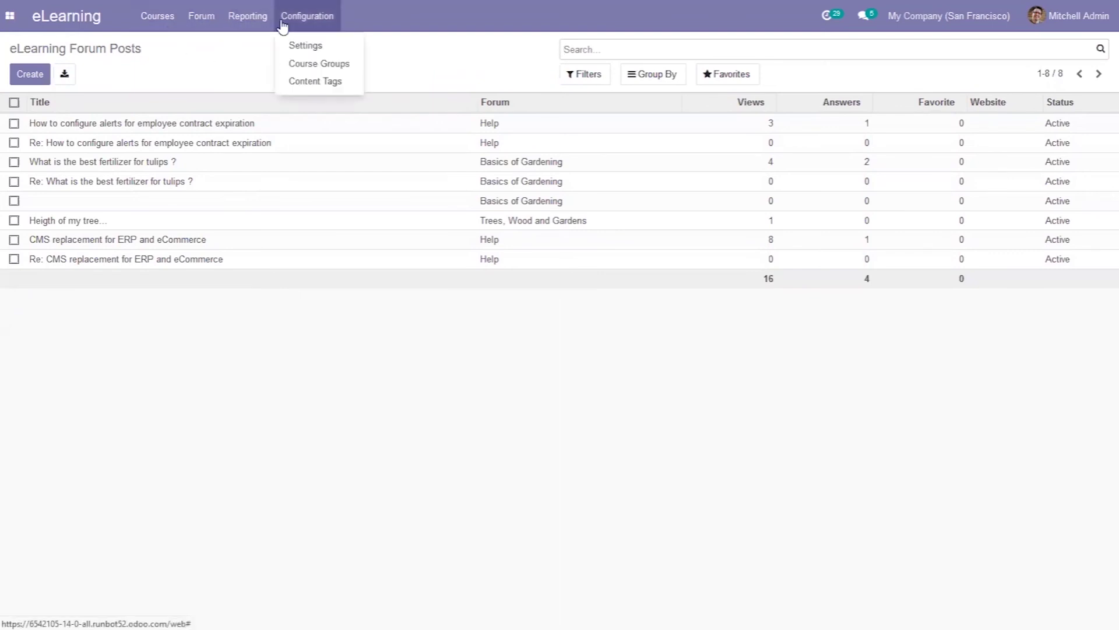
click(320, 68)
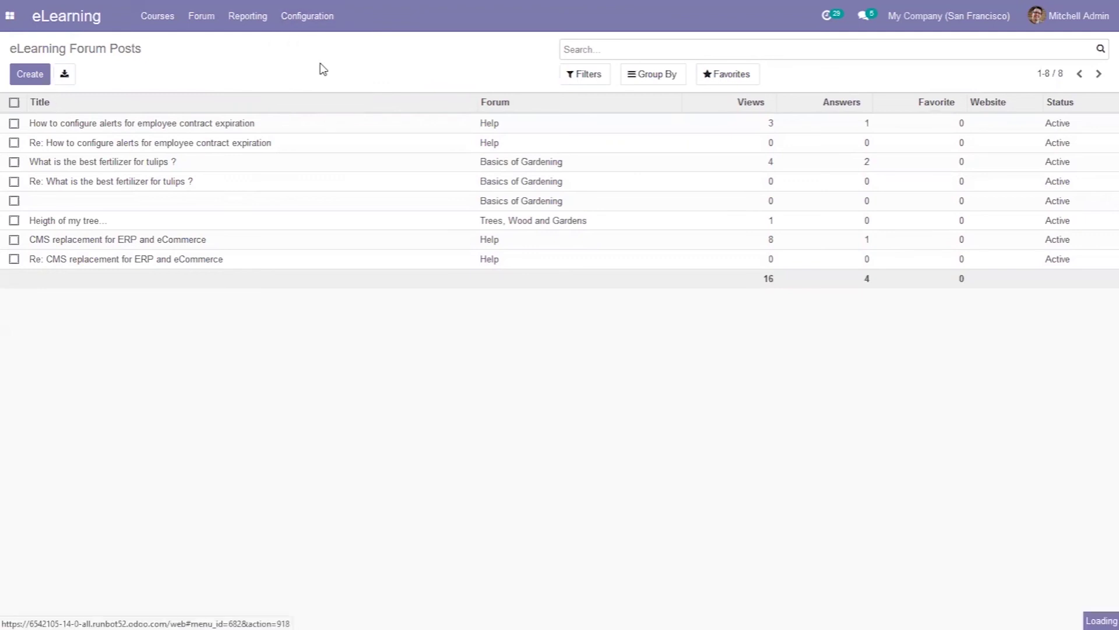
click(304, 23)
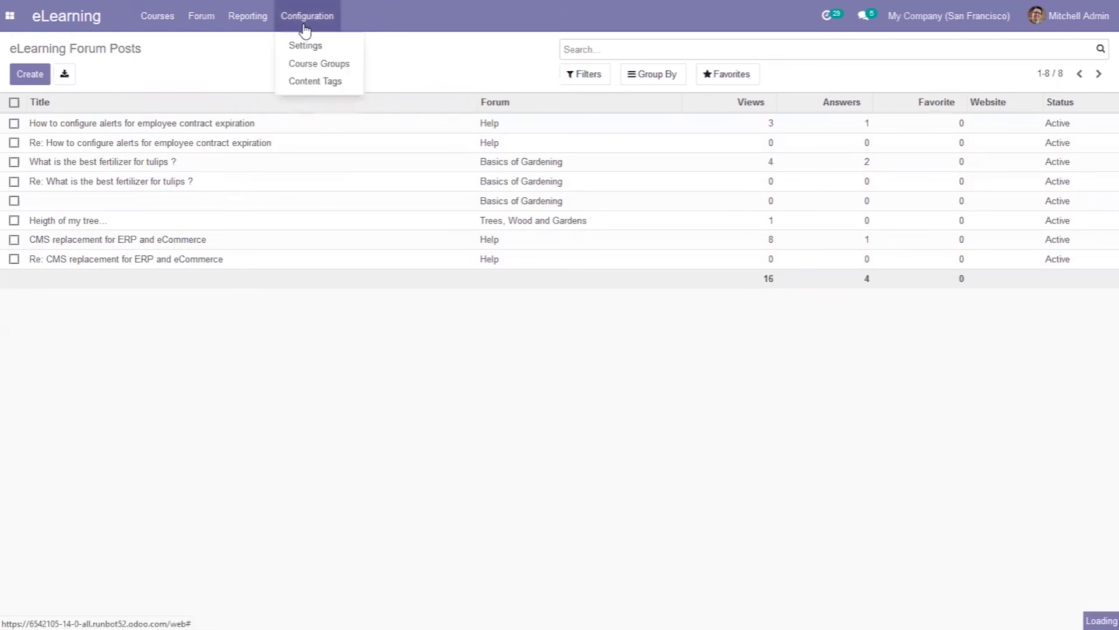
click(313, 85)
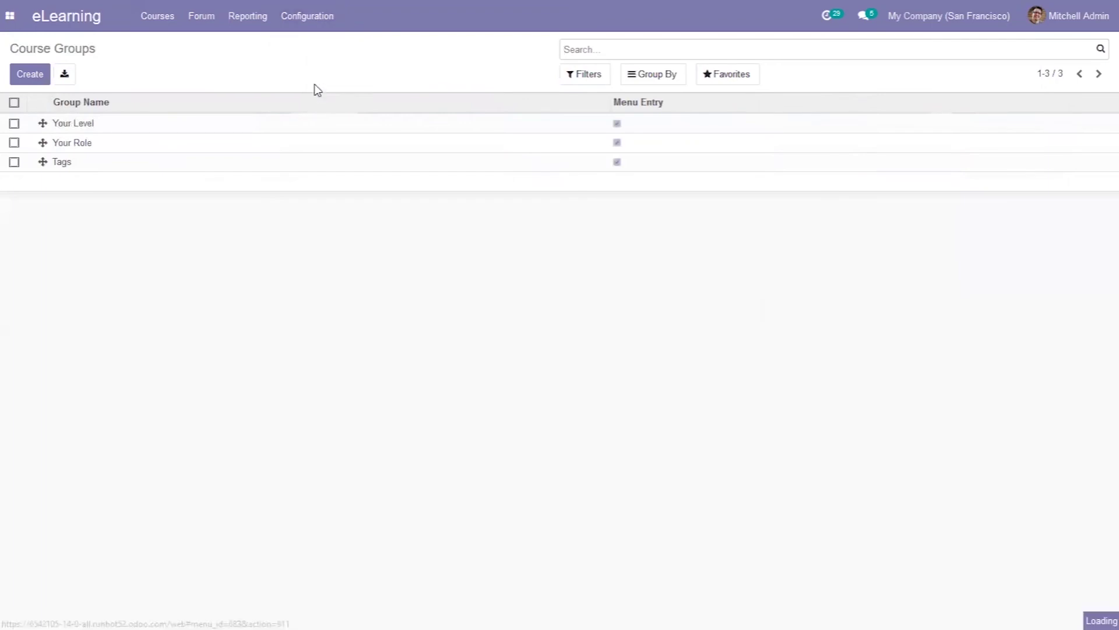
- View the eLearning report on courses, followed by the report on contents
click(280, 21)
click(251, 19)
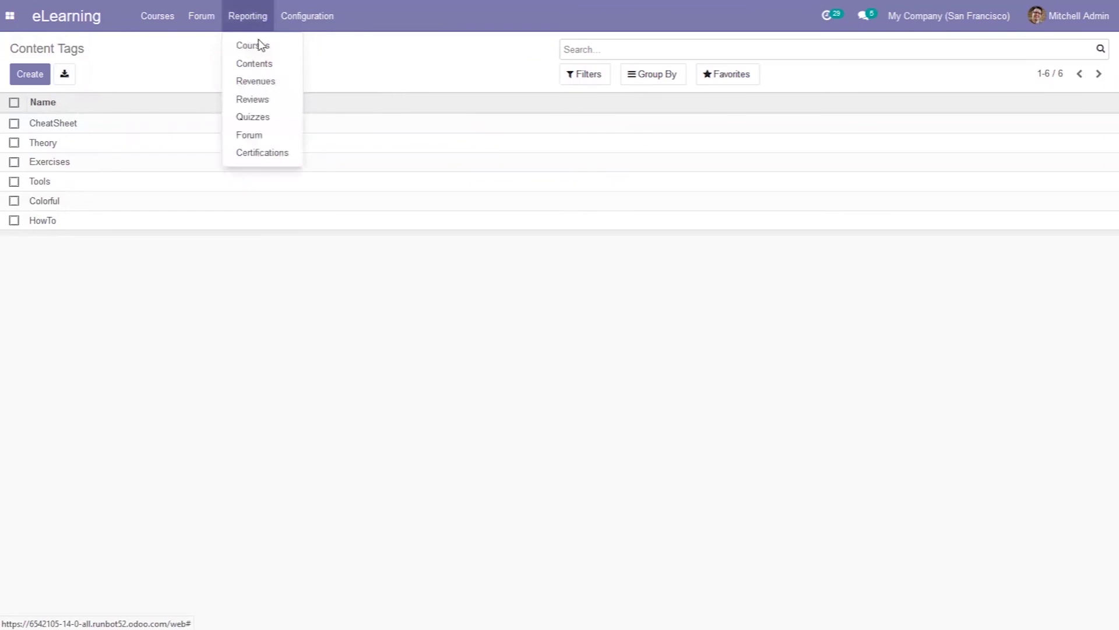
click(260, 53)
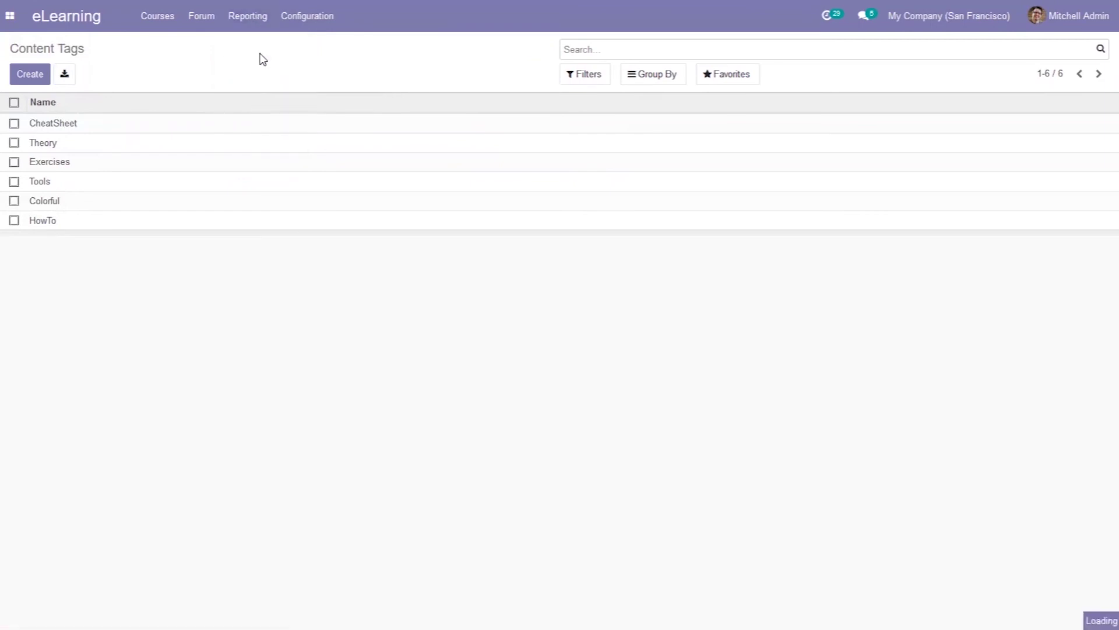
click(232, 24)
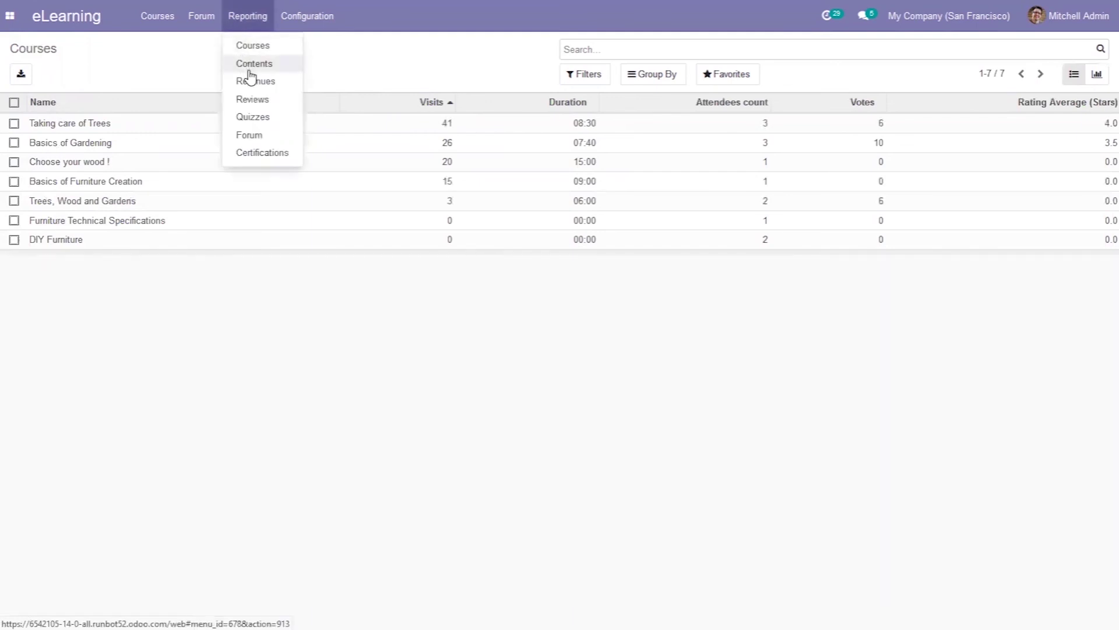
click(249, 70)
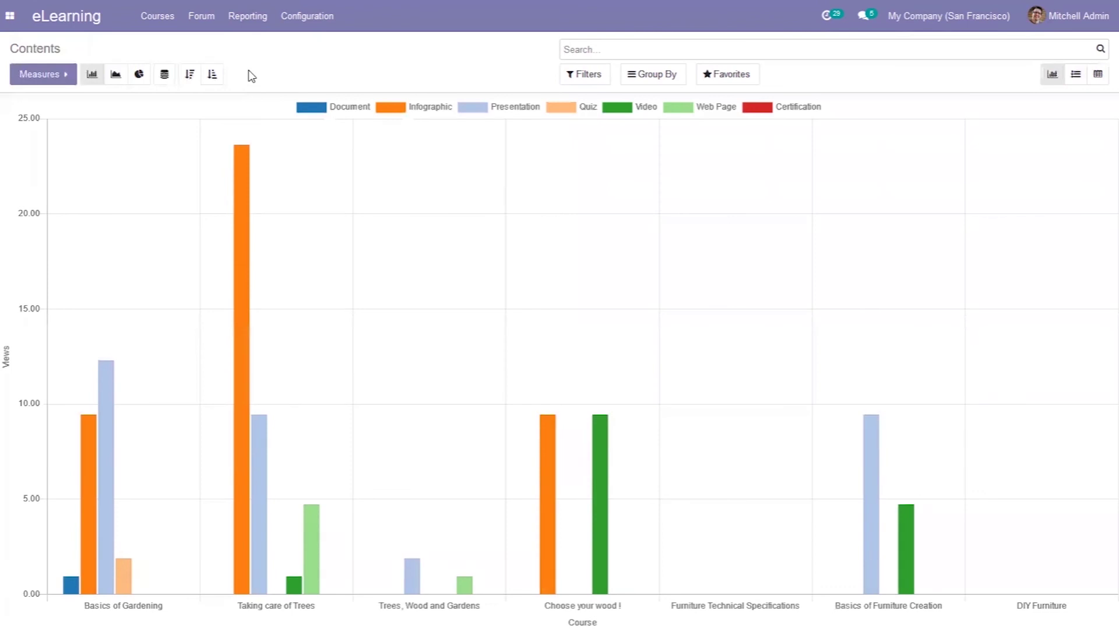
- Chart the Contents report by Number of Certifications, and switch its measure to Duration
click(237, 19)
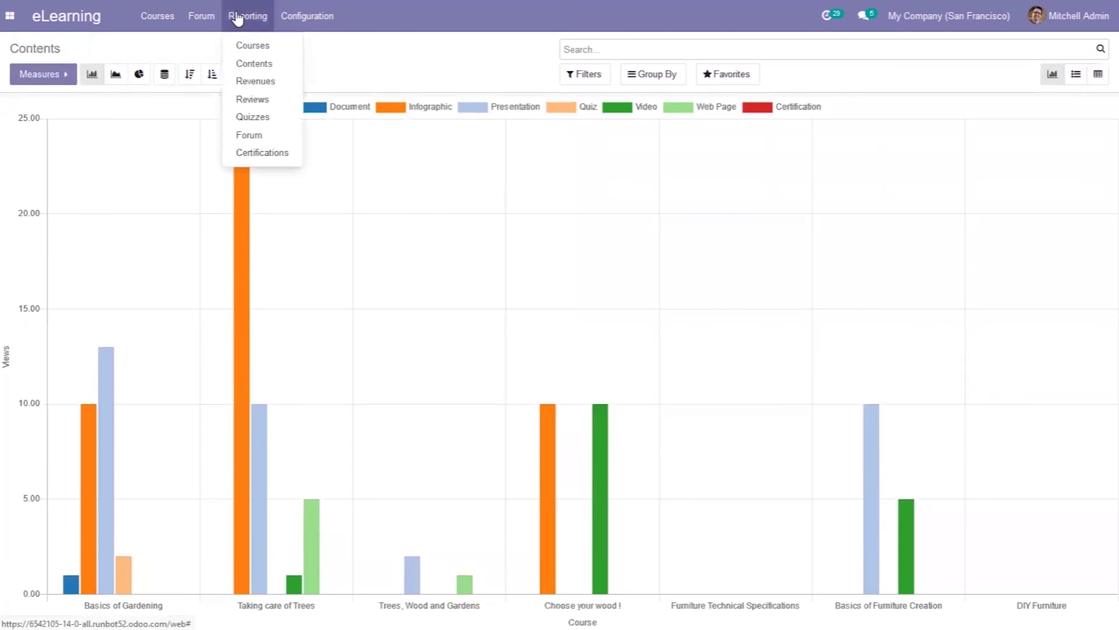
click(382, 70)
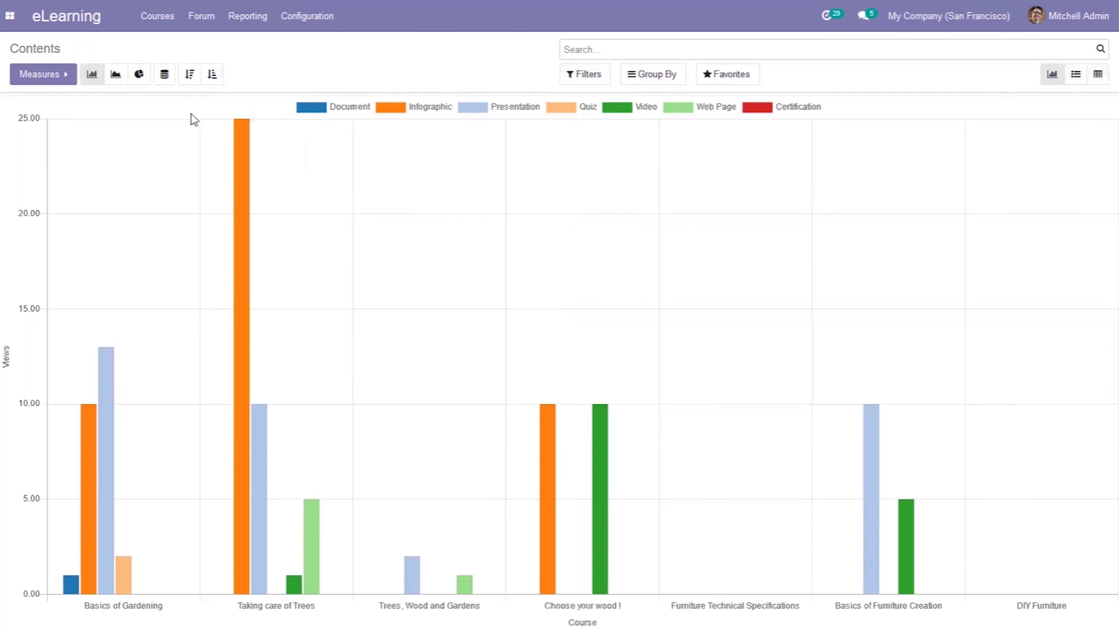
click(58, 74)
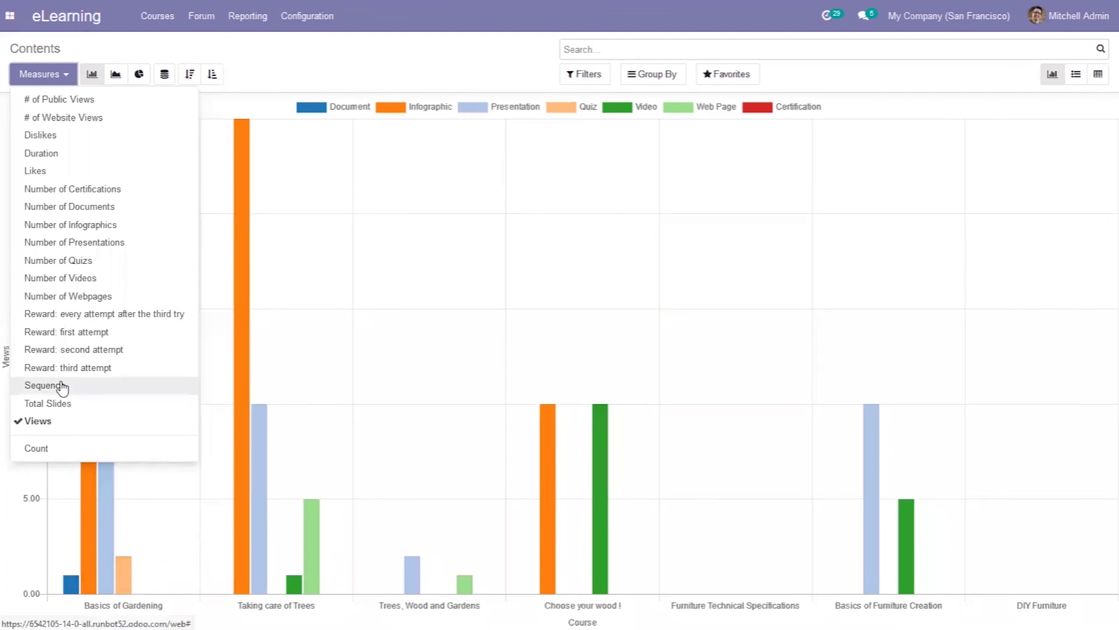
click(74, 197)
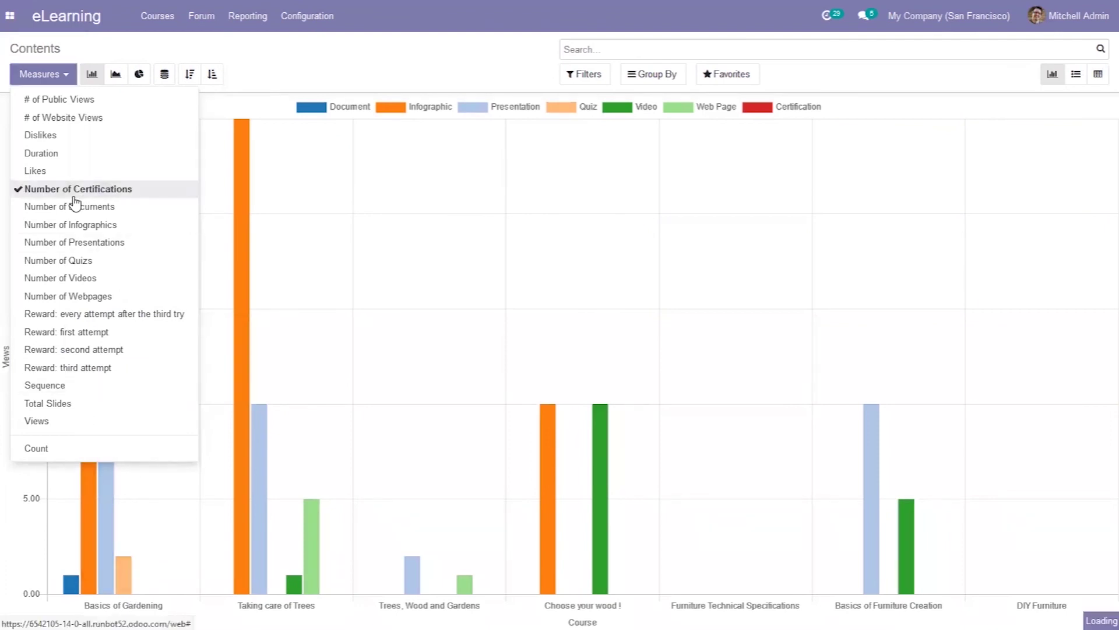
click(52, 155)
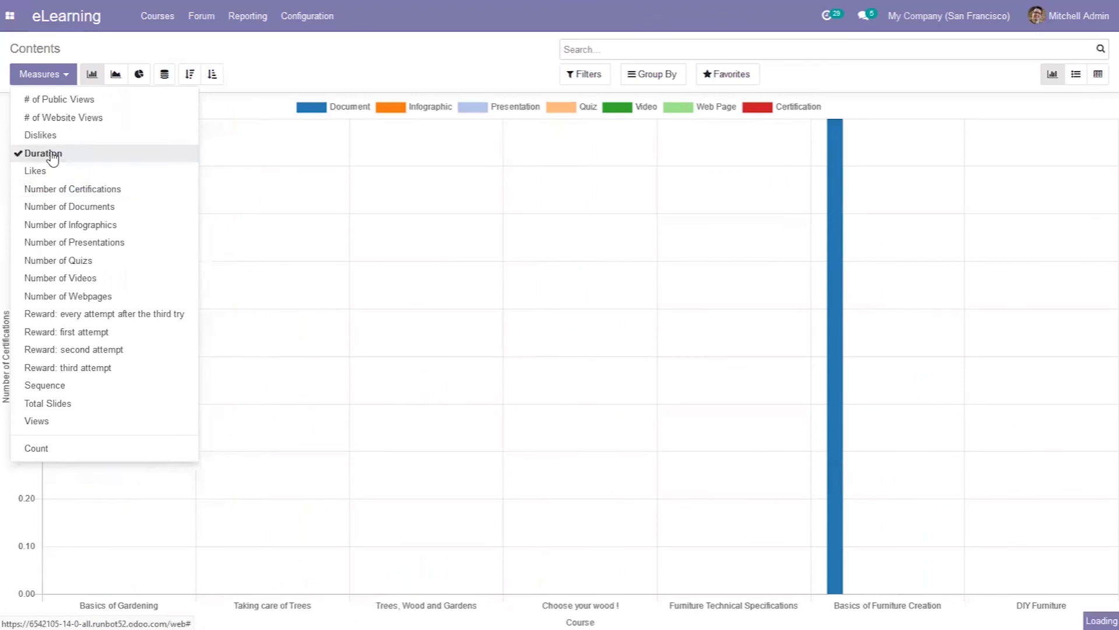
- Examine the Duration chart of the course contents, and open the eLearning revenues report
click(312, 124)
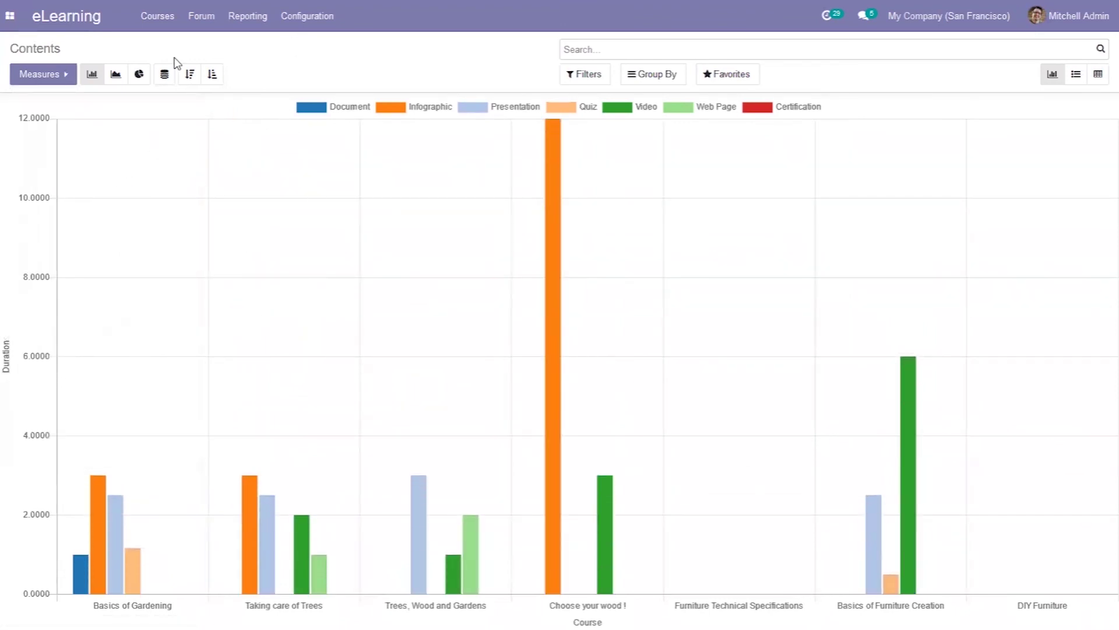
mouse_move(94, 512)
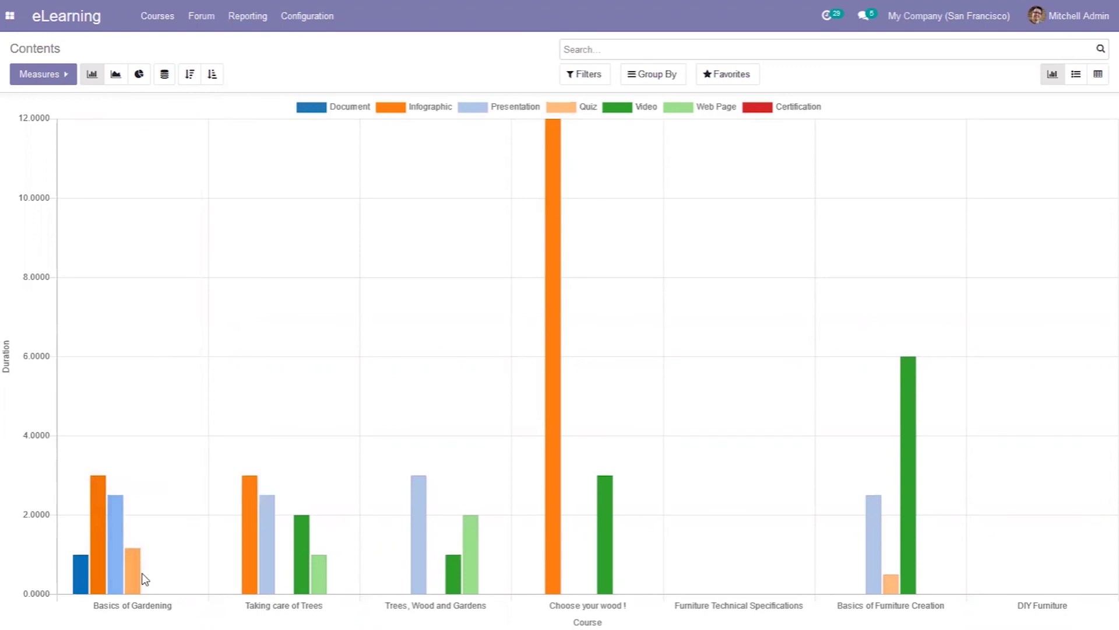
click(246, 23)
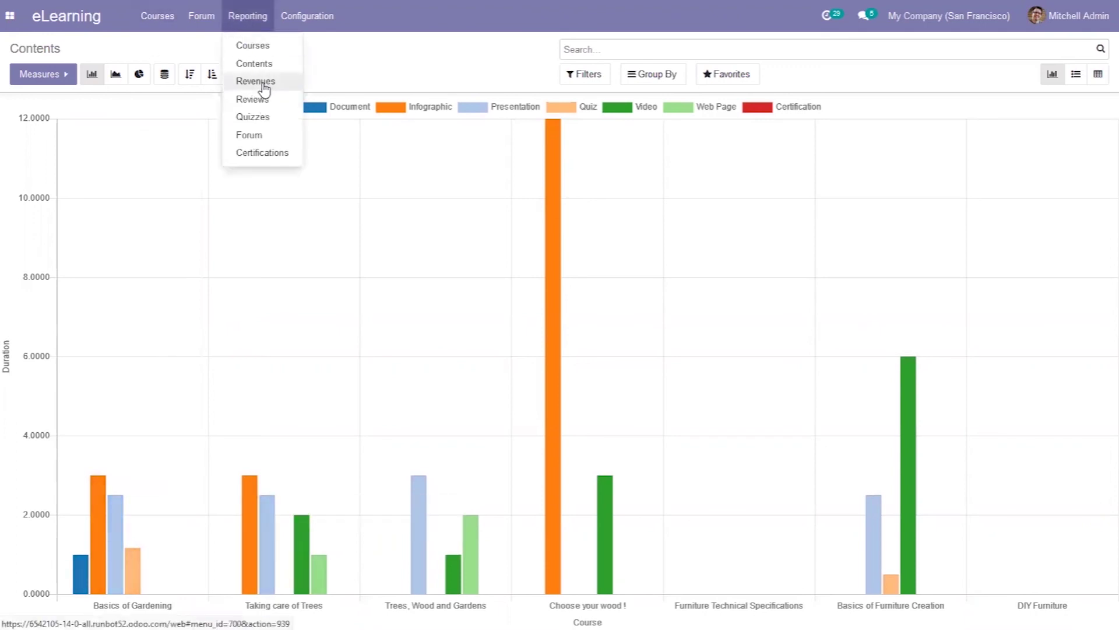
click(265, 87)
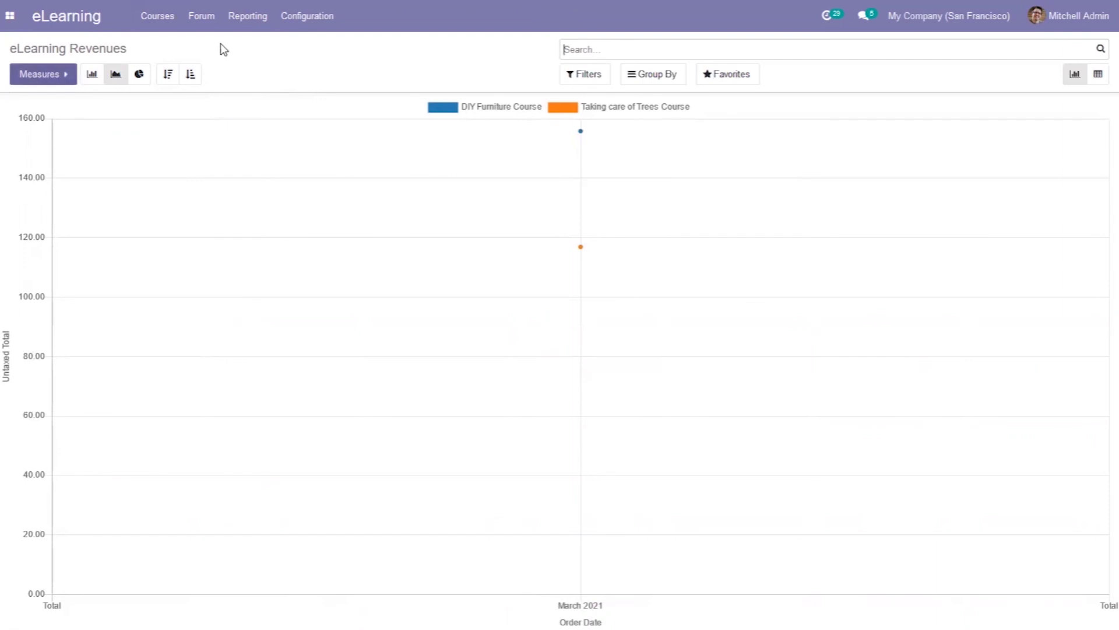
- View the report on course reviews and its available measures, followed by the report on quizzes
click(245, 26)
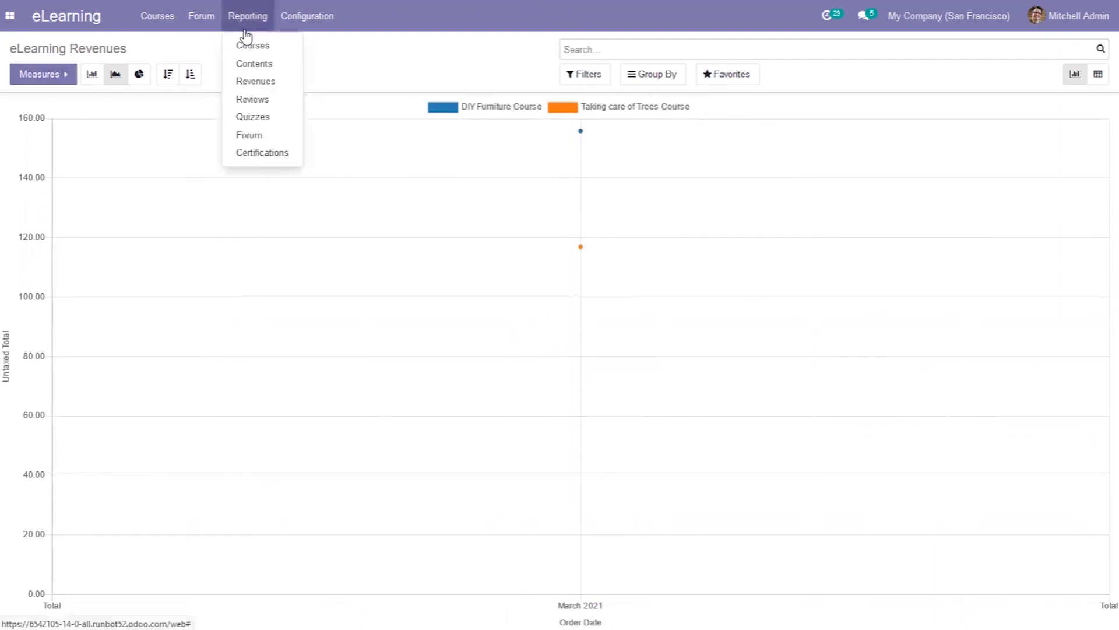
click(267, 102)
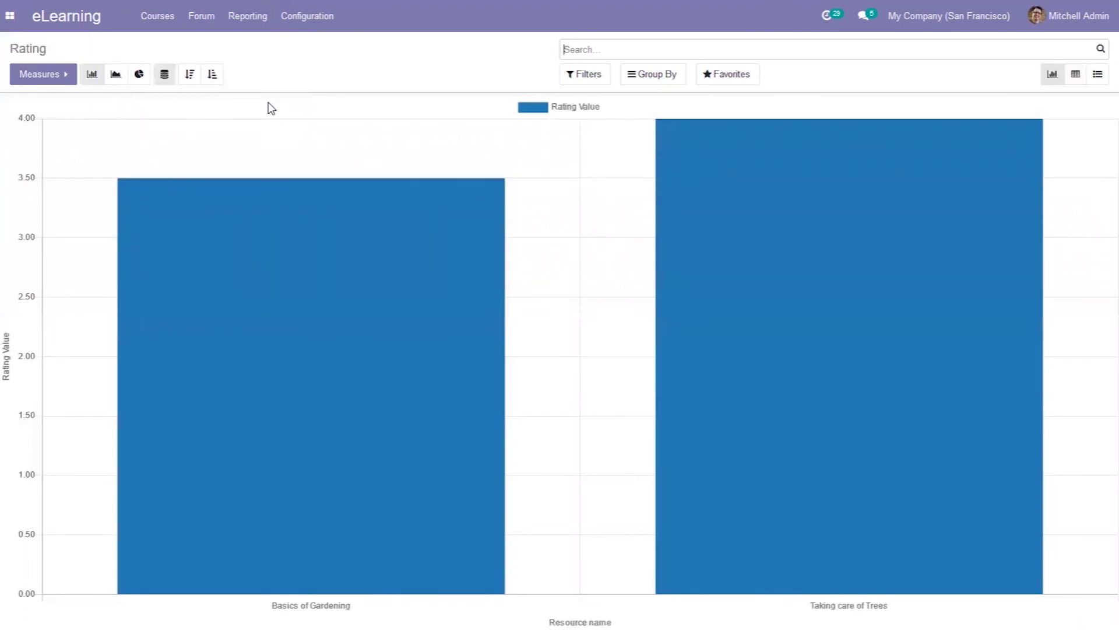
click(66, 75)
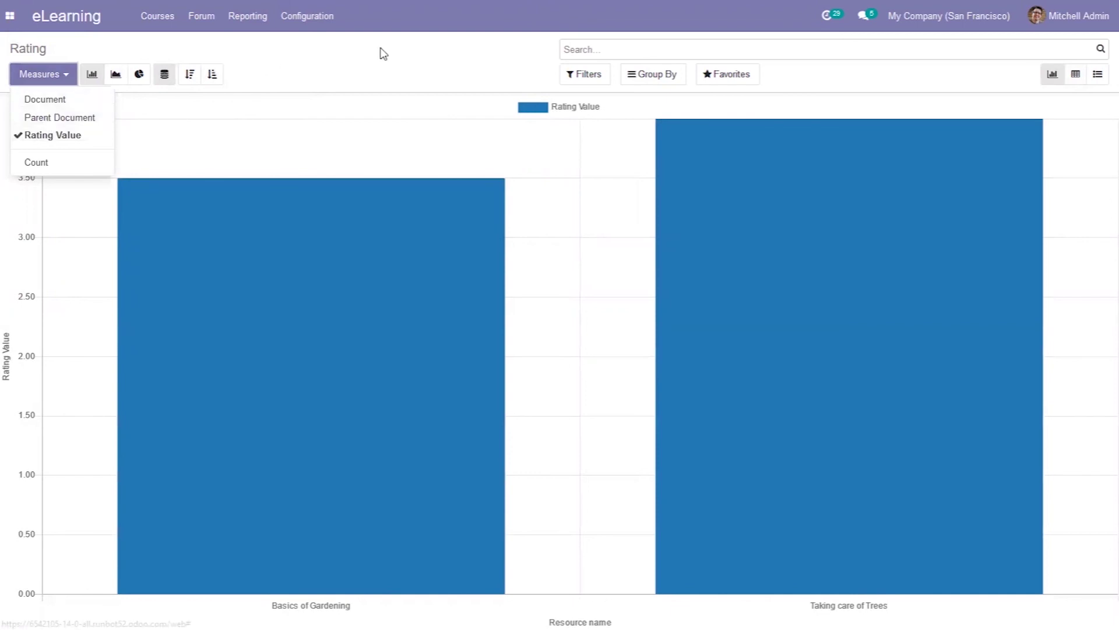
click(252, 15)
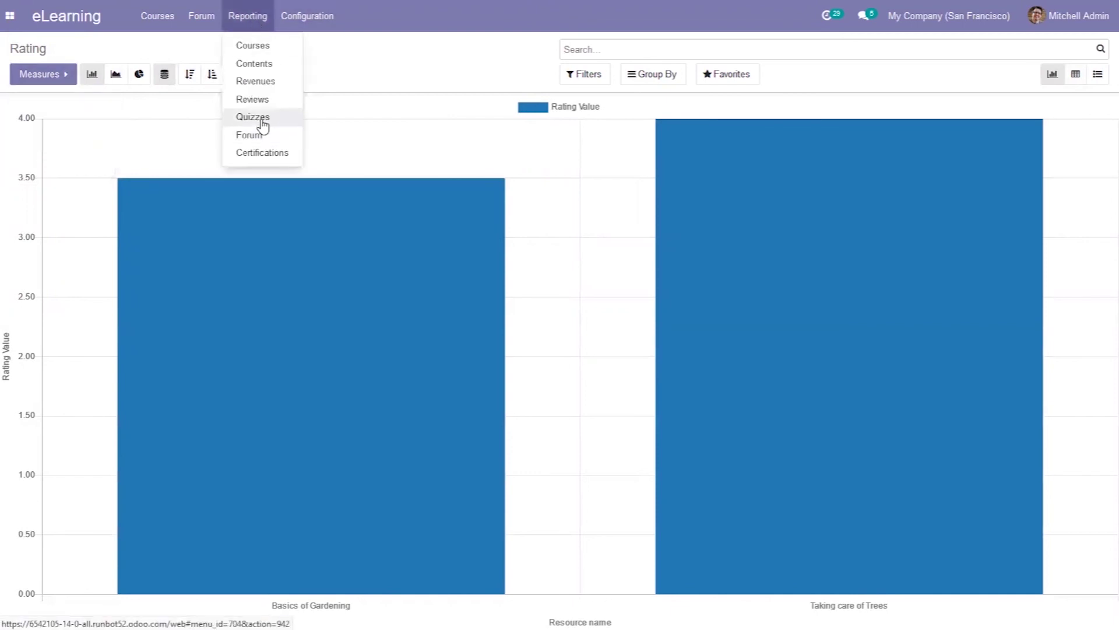
click(261, 119)
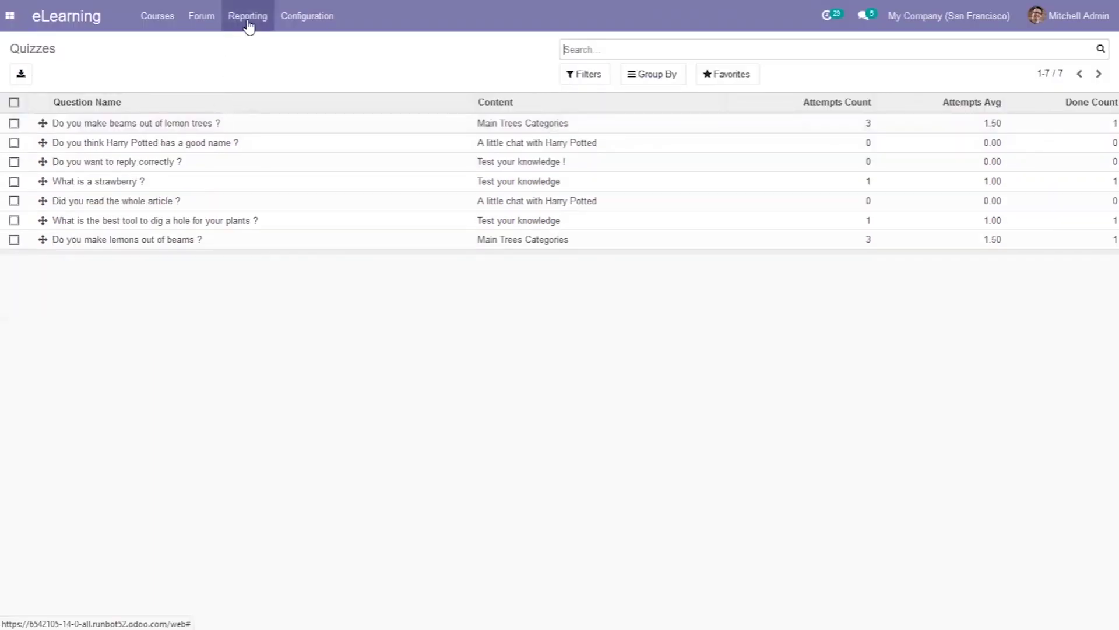
- Open the report on eLearning forum posts, chart it by Views, and switch its measure to Answers
click(248, 24)
click(272, 136)
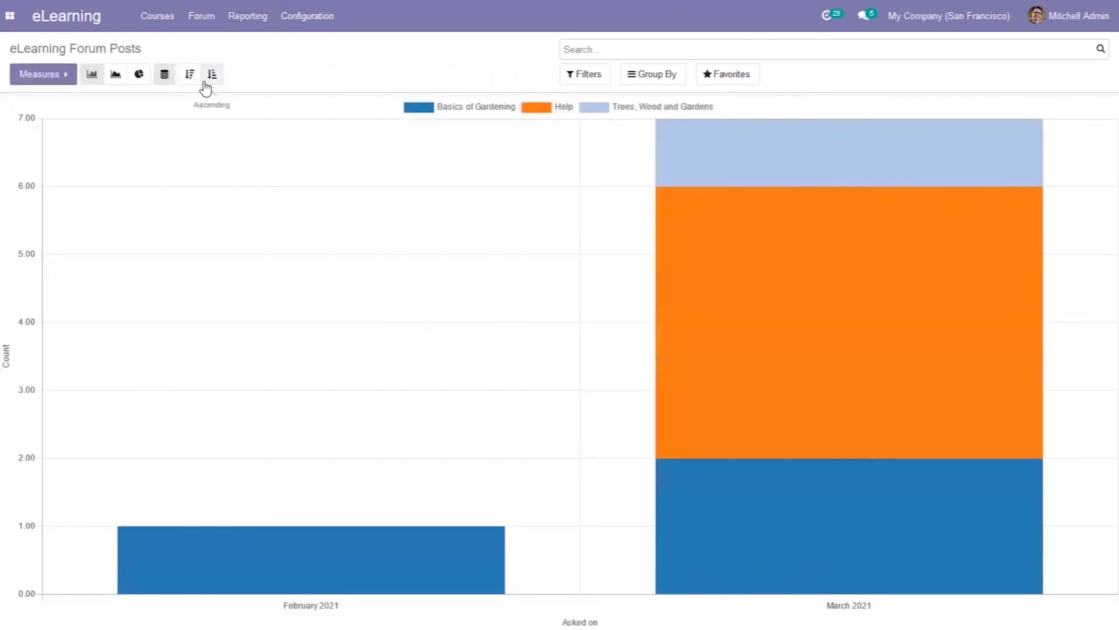
click(59, 81)
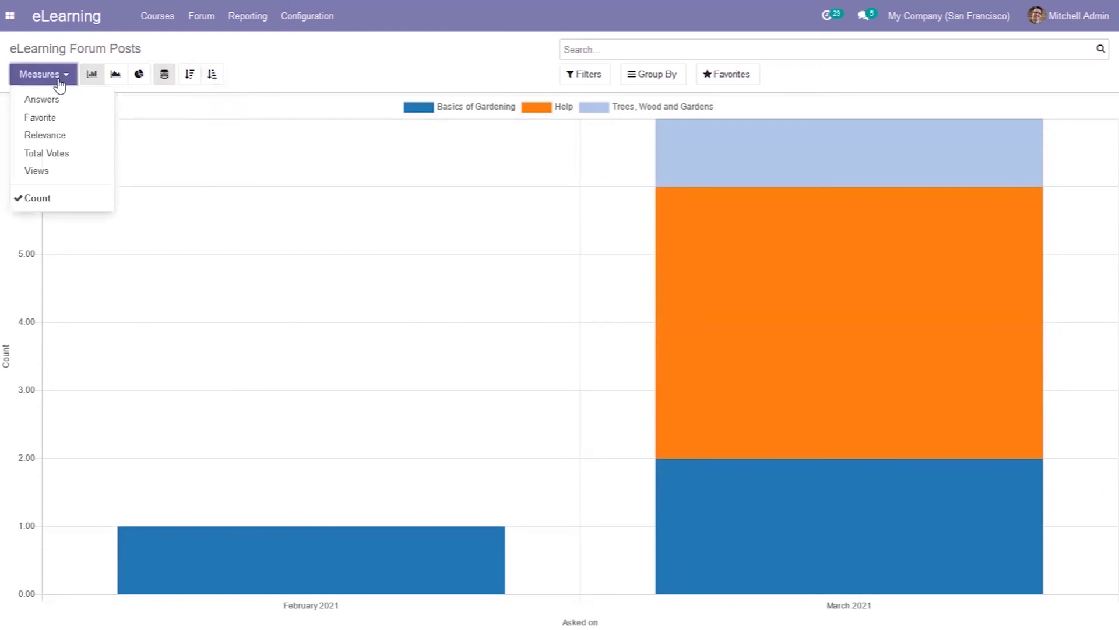
click(40, 172)
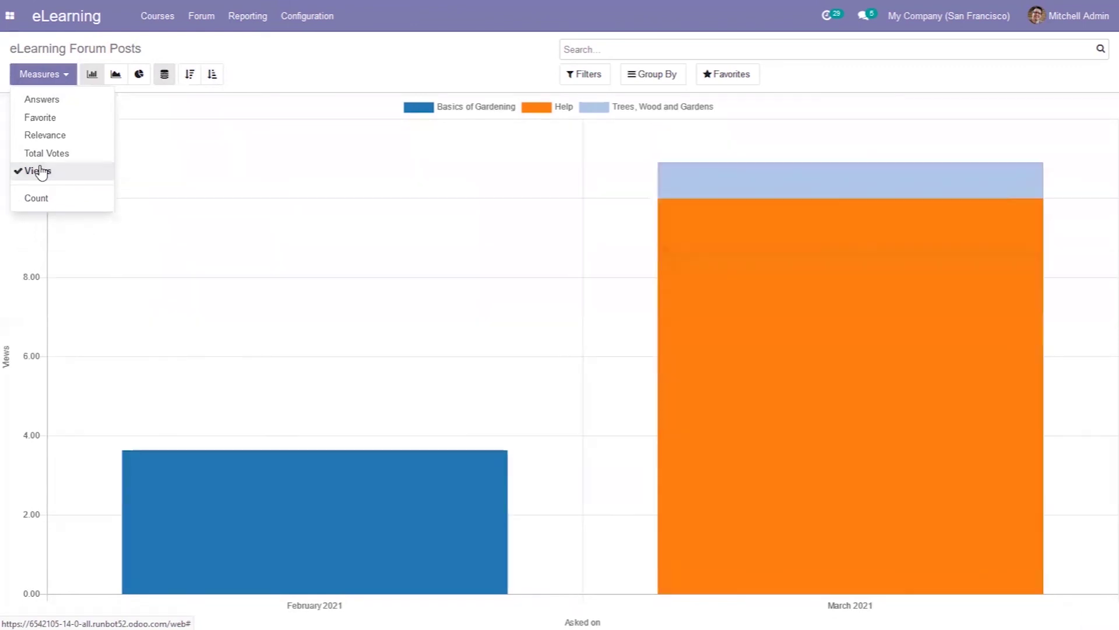
click(44, 101)
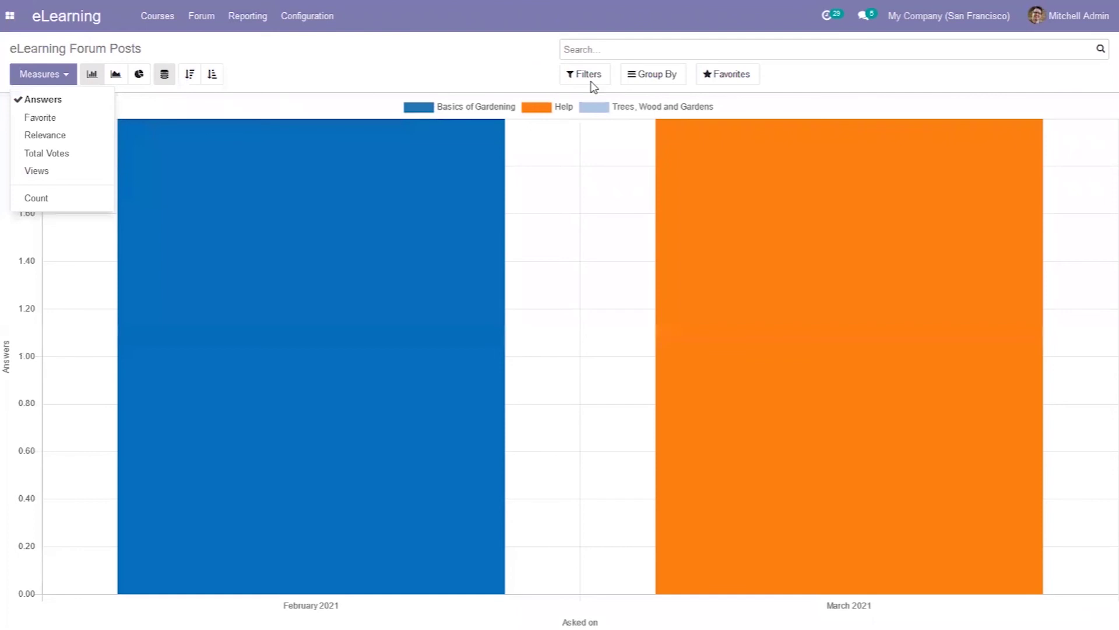
- Look over the available filters of the forum posts report, and group its chart by Forum and Author
click(590, 77)
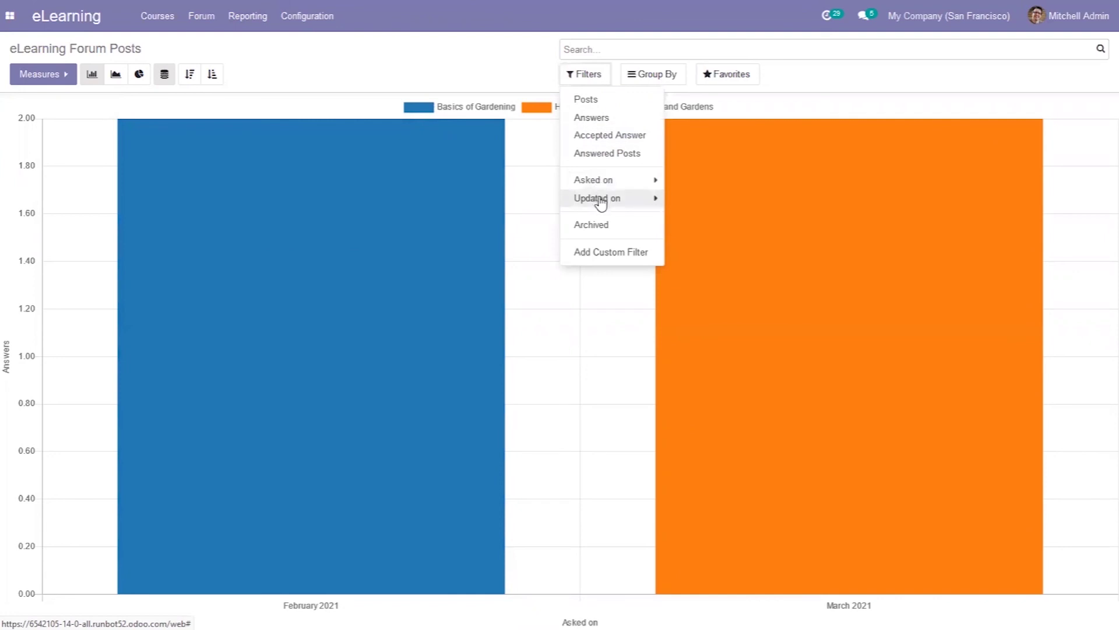
click(646, 74)
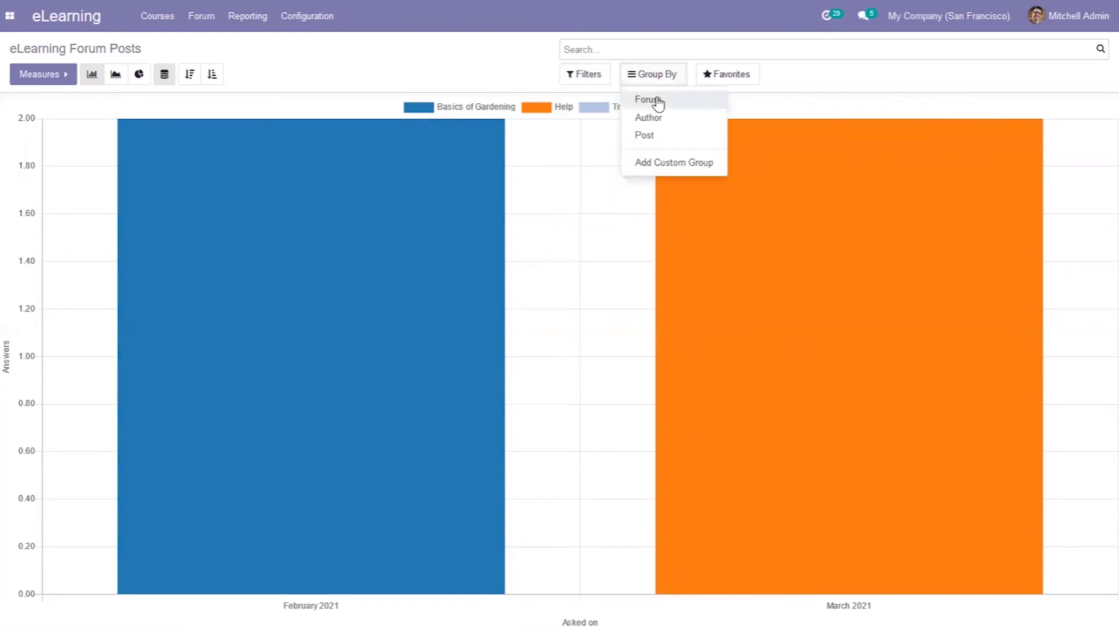
click(651, 99)
click(658, 120)
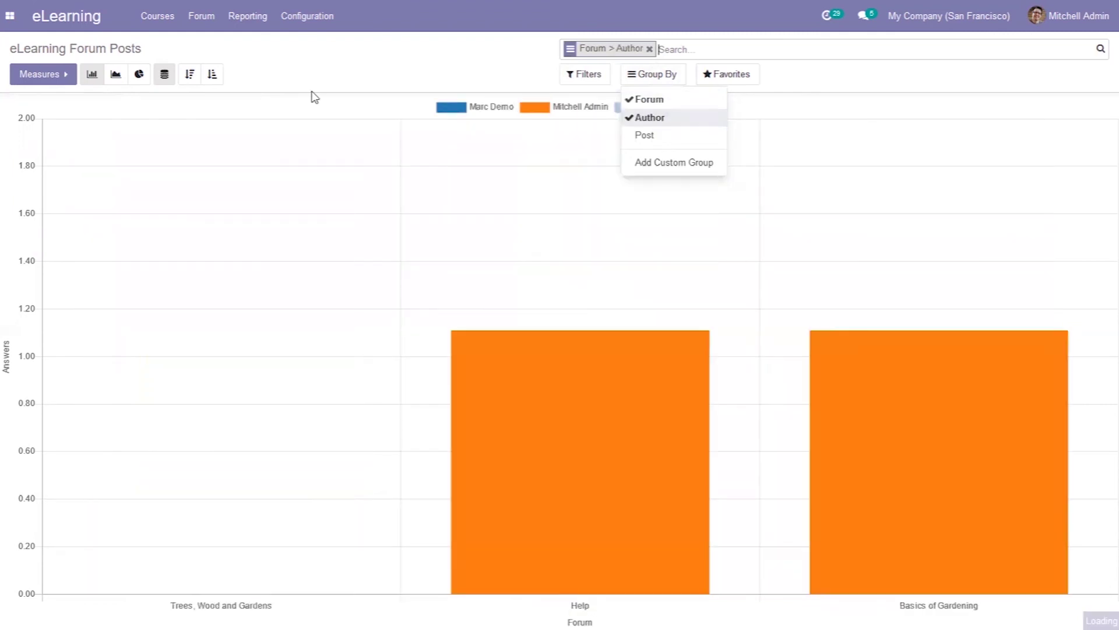
- Open the eLearning report on certifications
click(261, 18)
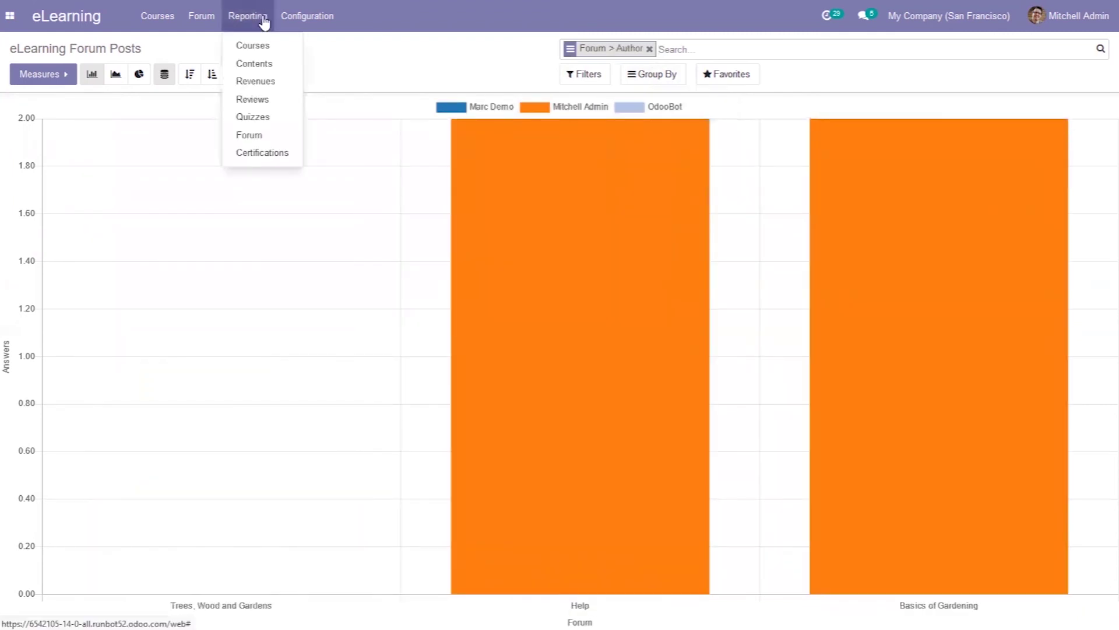
click(262, 155)
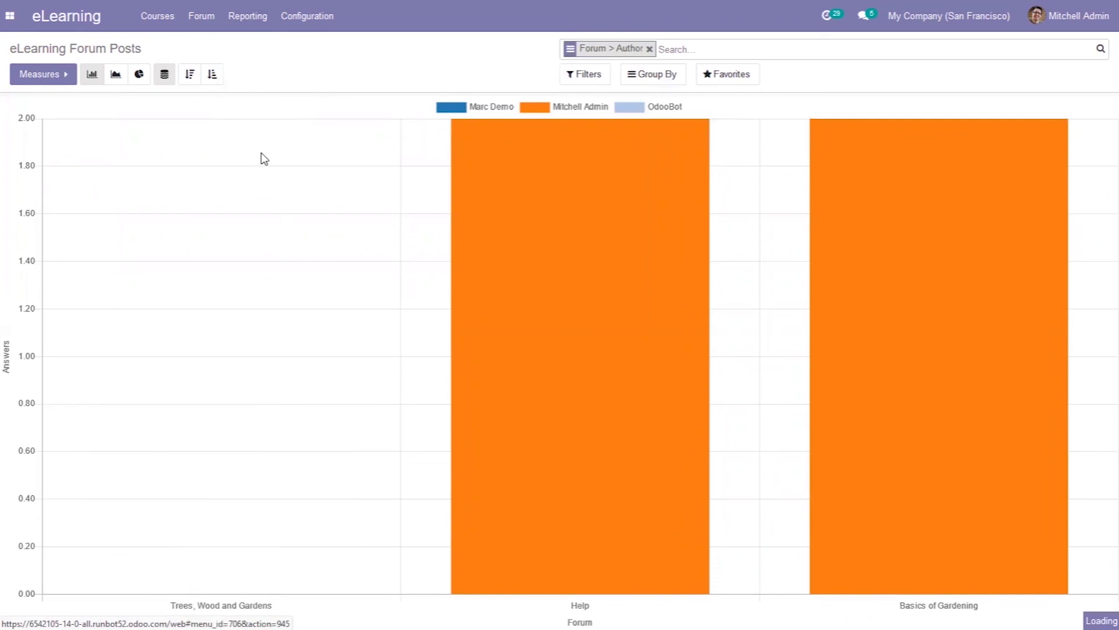